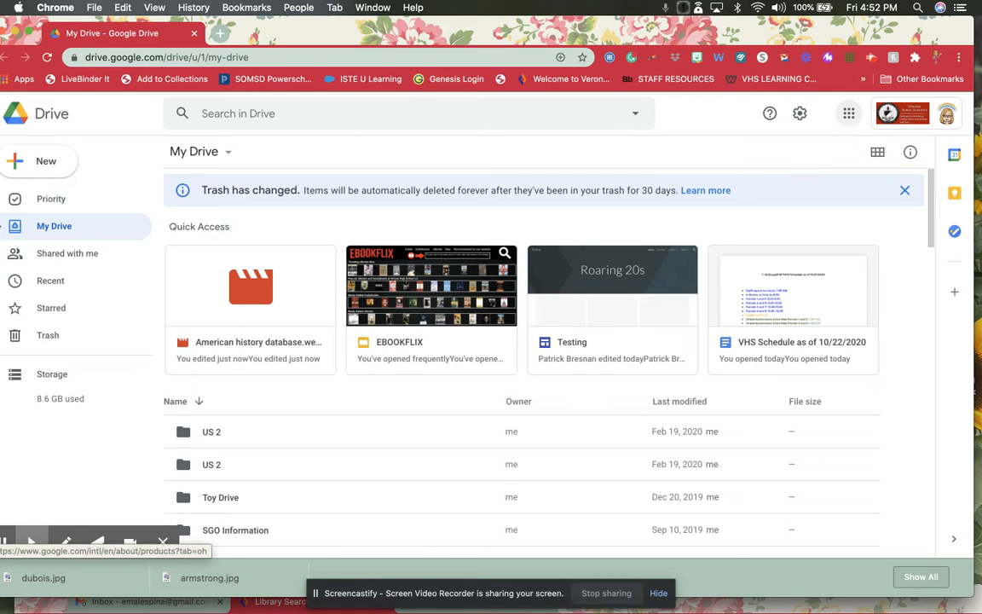
Open Google Sites from Drive and switch to the Verona Schools account.
{"action": "left_click", "coordinate": [847, 117]}
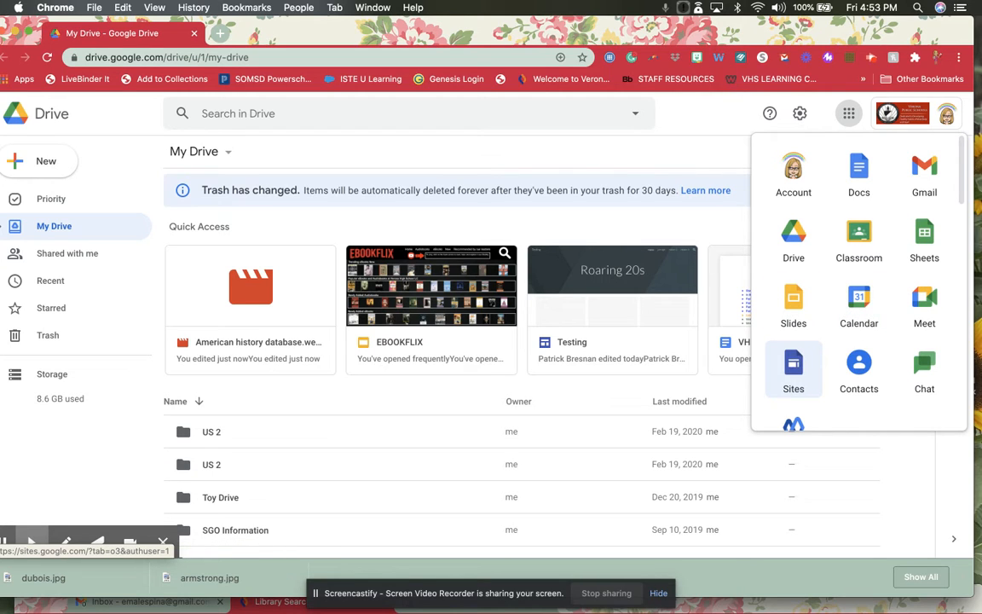
{"action": "left_click", "coordinate": [793, 367]}
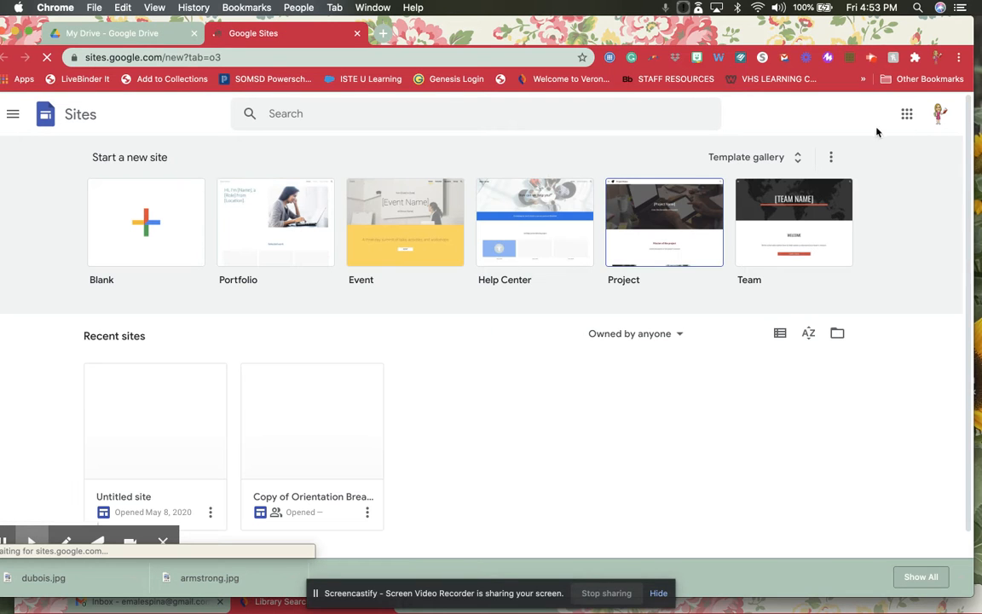
{"action": "left_click", "coordinate": [943, 125]}
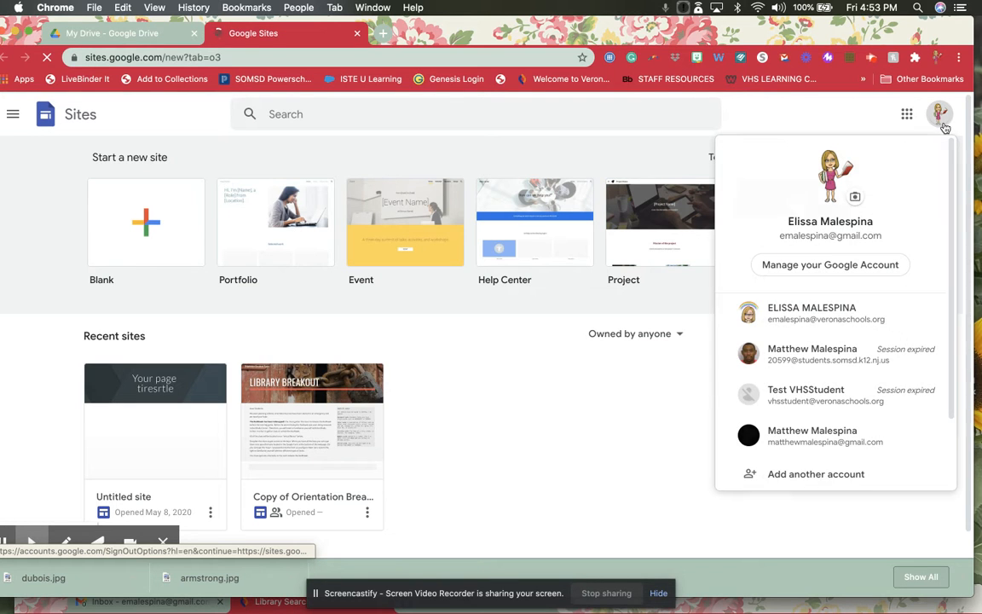
{"action": "left_click", "coordinate": [848, 309]}
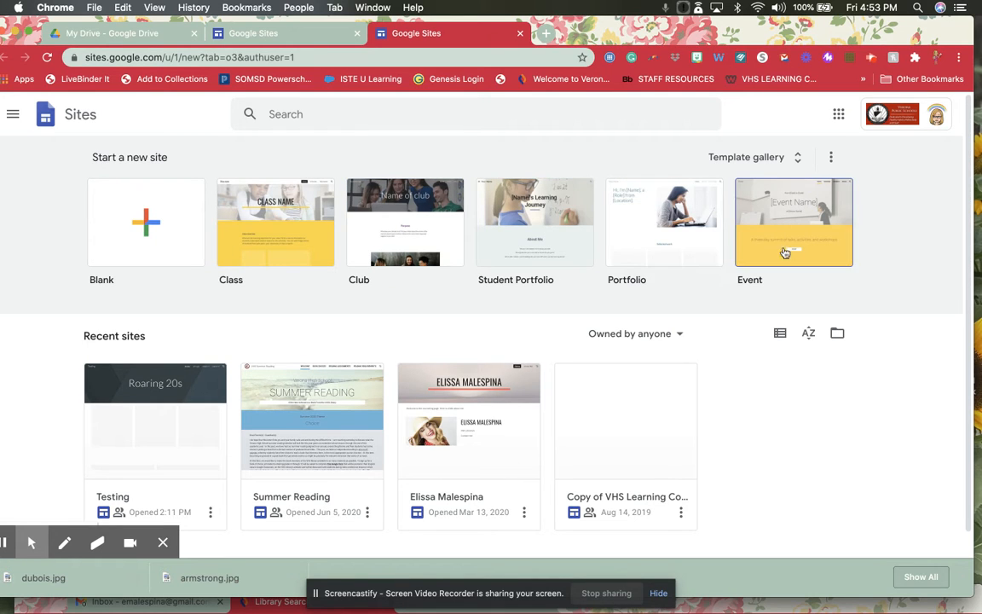
Create a new blank site from the full template gallery.
{"action": "left_click", "coordinate": [796, 159]}
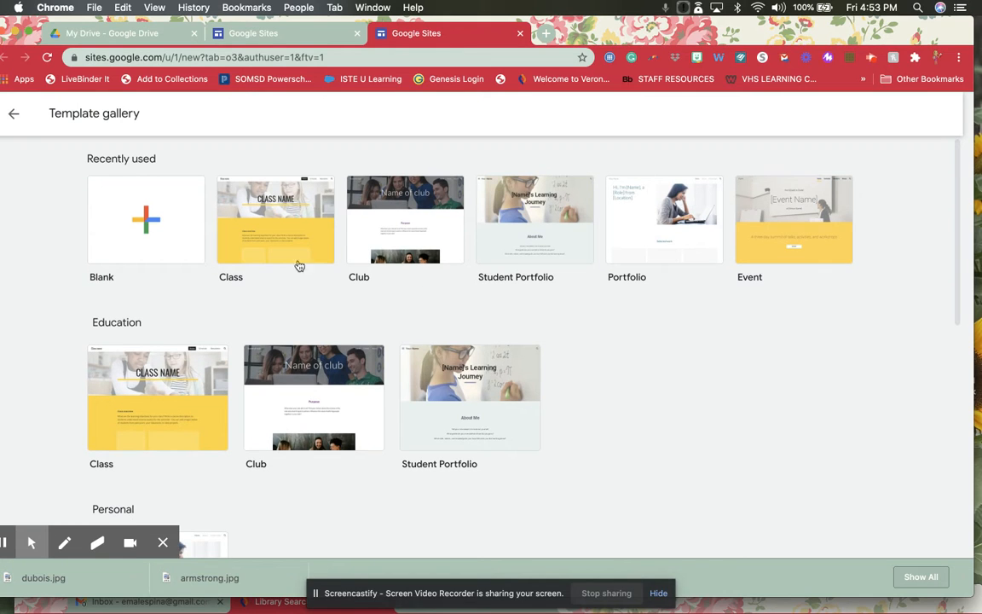
{"action": "left_click", "coordinate": [168, 223]}
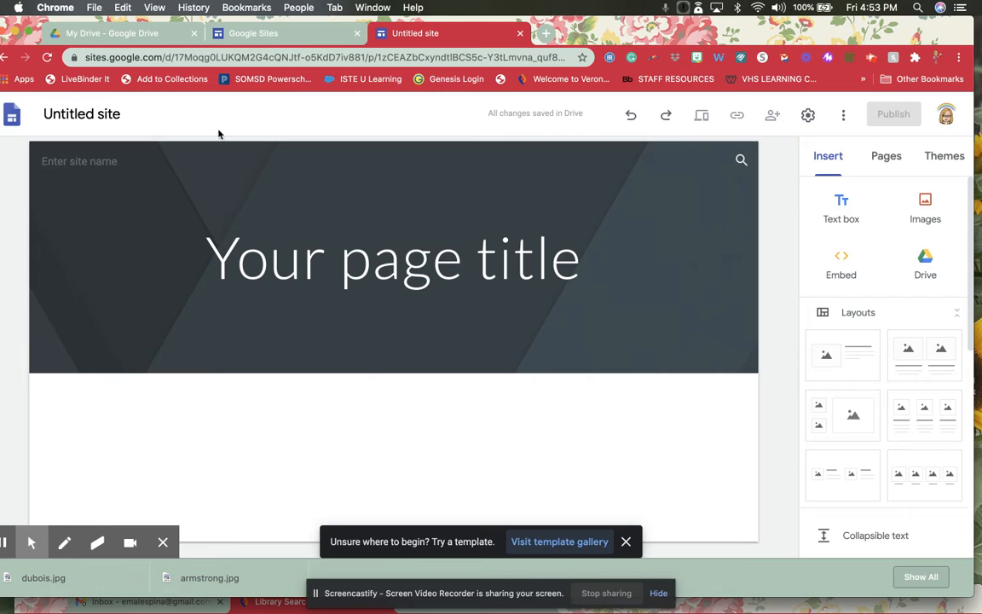
Name the new site "Roaring 20s Project".
{"action": "left_click", "coordinate": [136, 120]}
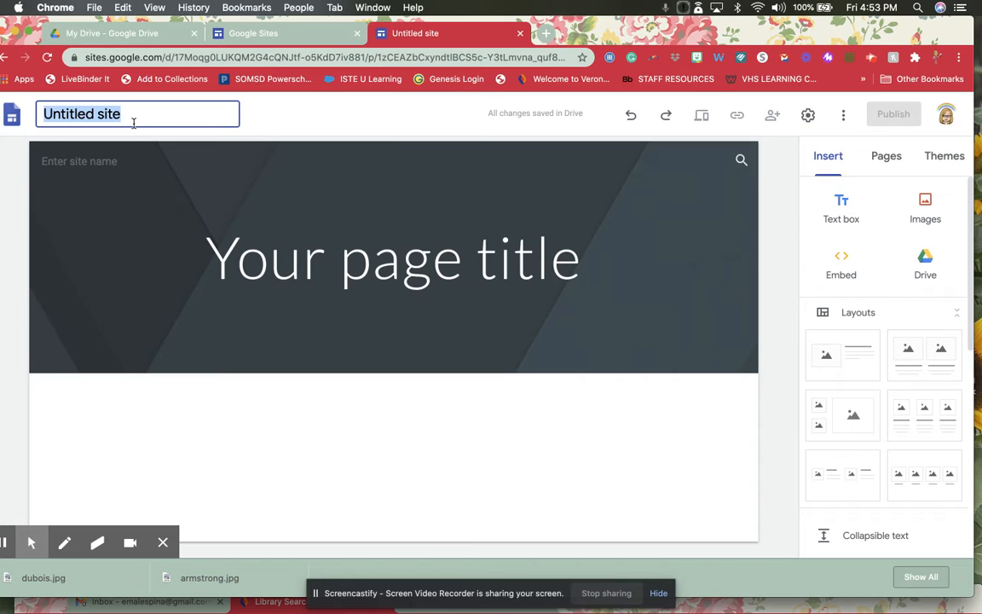
{"action": "type", "text": "R"}
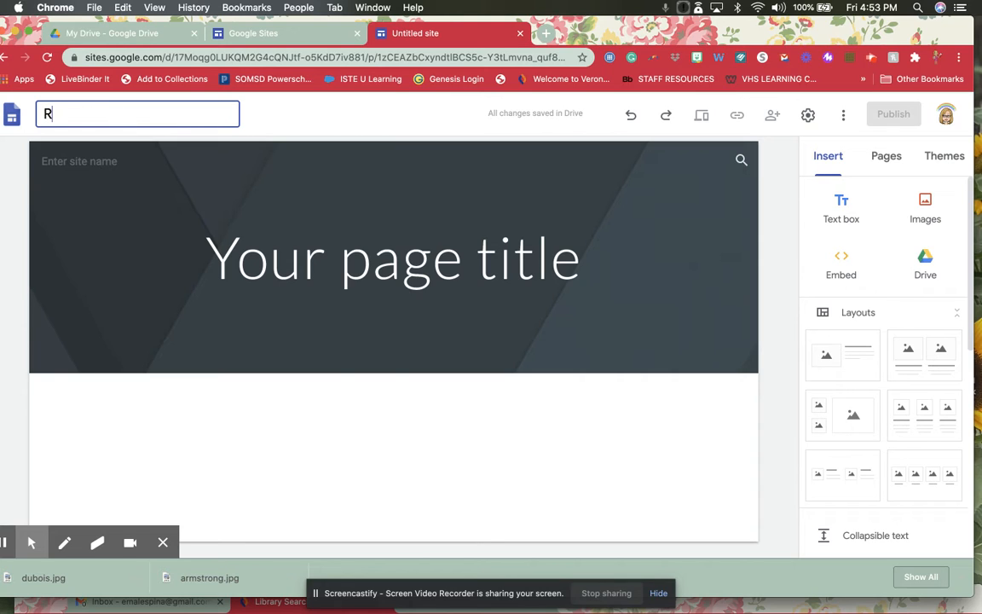
{"action": "type", "text": "oaring 20s"}
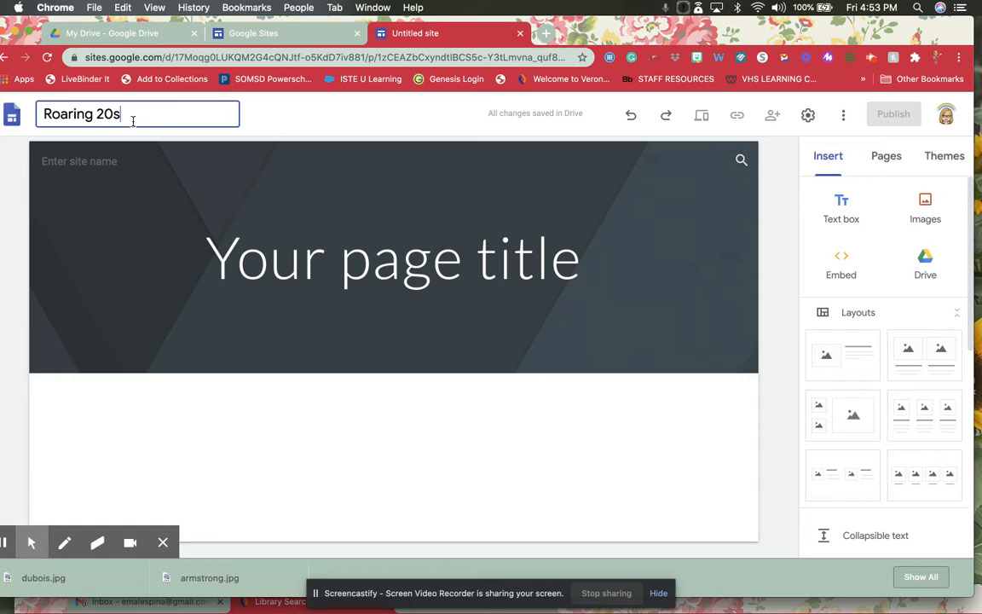
{"action": "type", "text": " Project"}
{"action": "key", "text": "Return"}
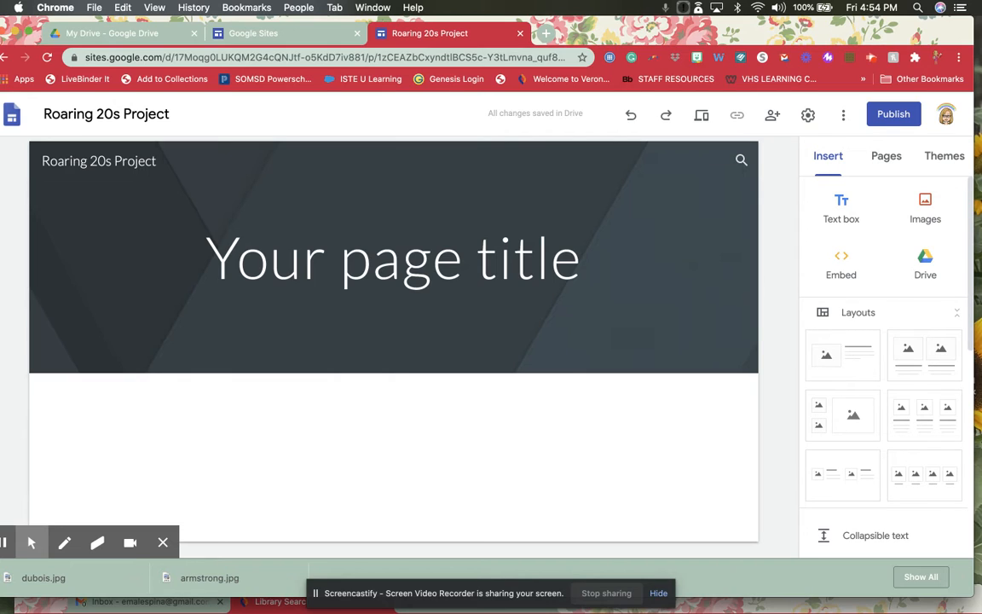
Add the first two suggested contacts as collaborators on the site, keeping their role as Editor.
{"action": "left_click", "coordinate": [772, 117]}
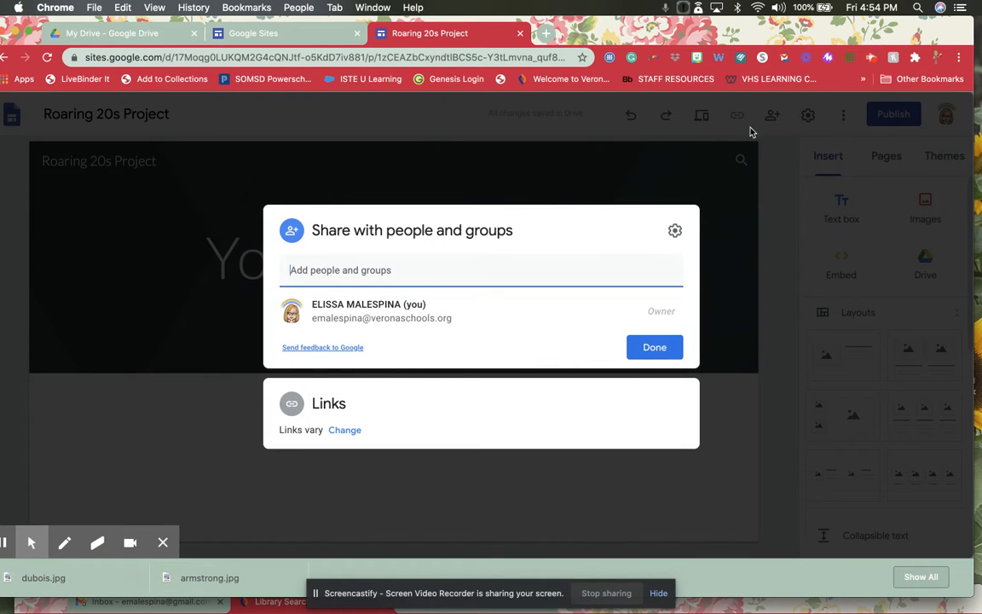
{"action": "left_click", "coordinate": [539, 269]}
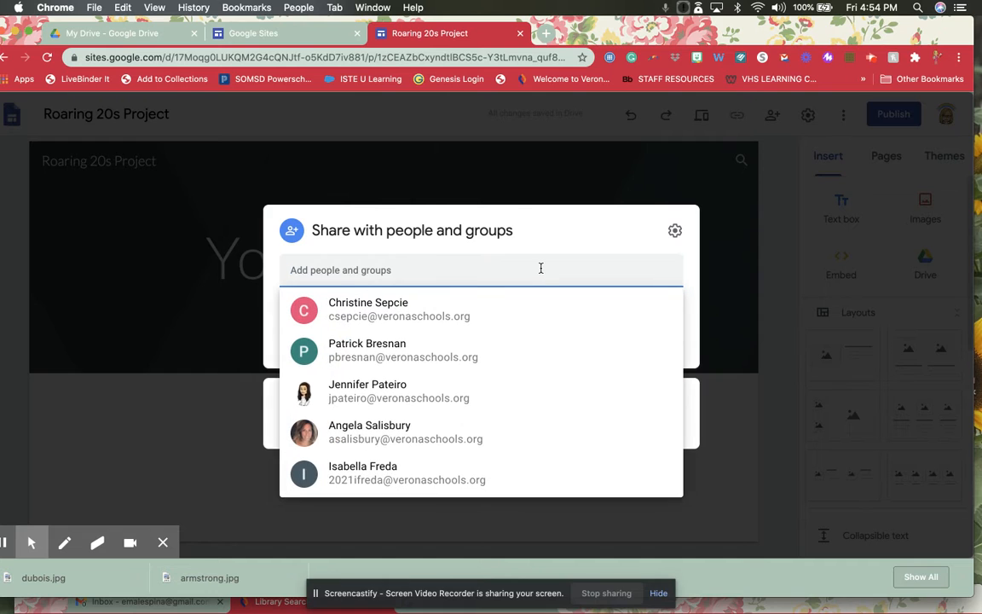
{"action": "left_click", "coordinate": [478, 314]}
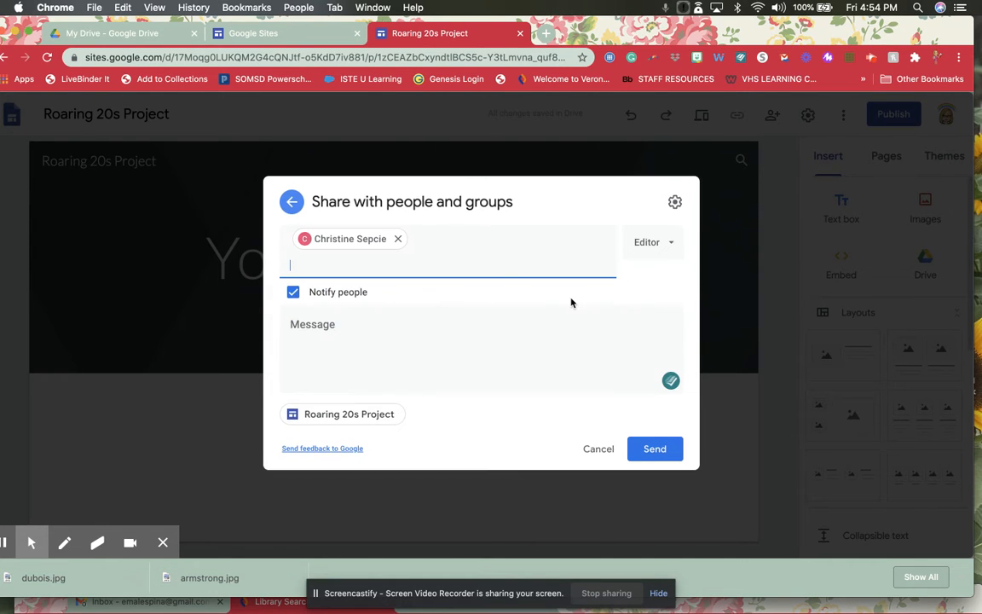
{"action": "left_click", "coordinate": [493, 256]}
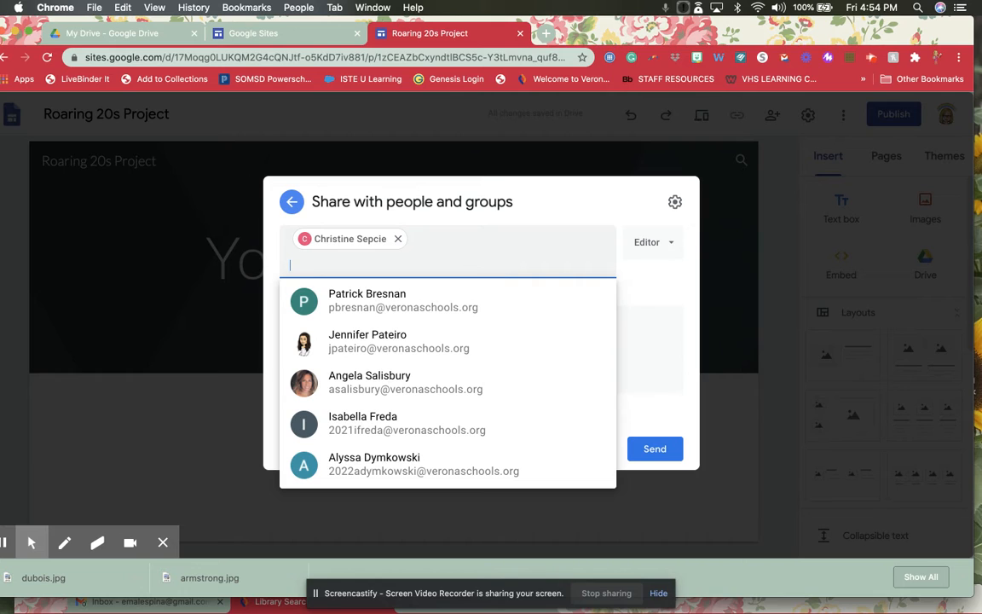
{"action": "left_click", "coordinate": [439, 311]}
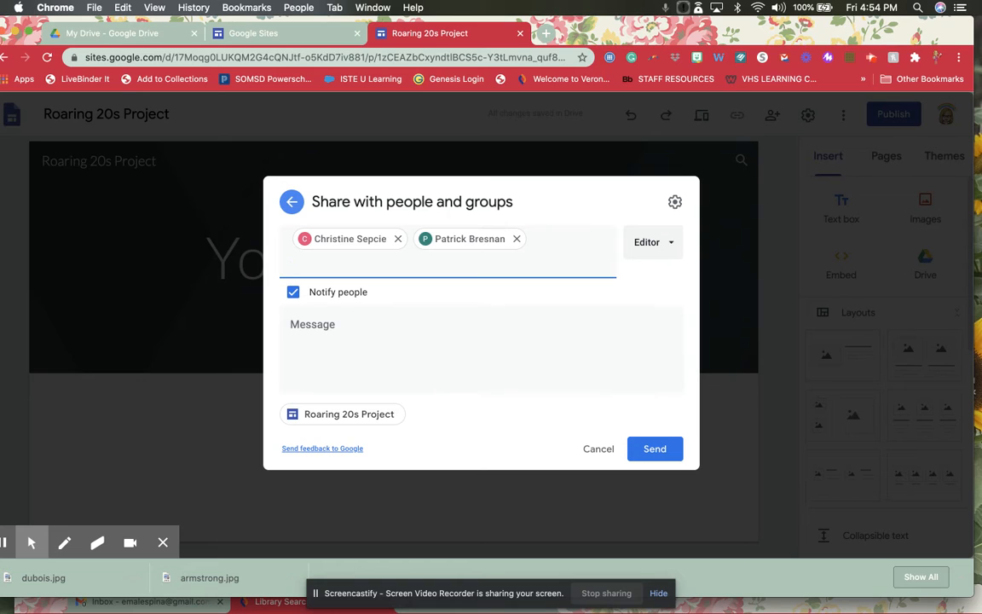
{"action": "left_click", "coordinate": [665, 245]}
{"action": "left_click", "coordinate": [665, 318]}
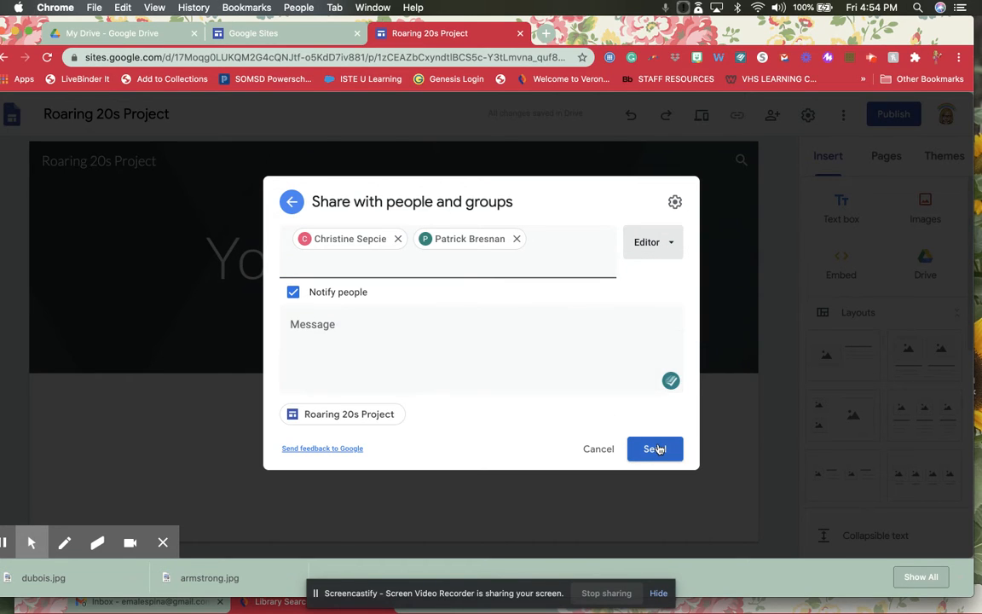
Write a message in capitals telling the collaborators this is our project, and send the sharing invitation.
{"action": "left_click", "coordinate": [500, 362]}
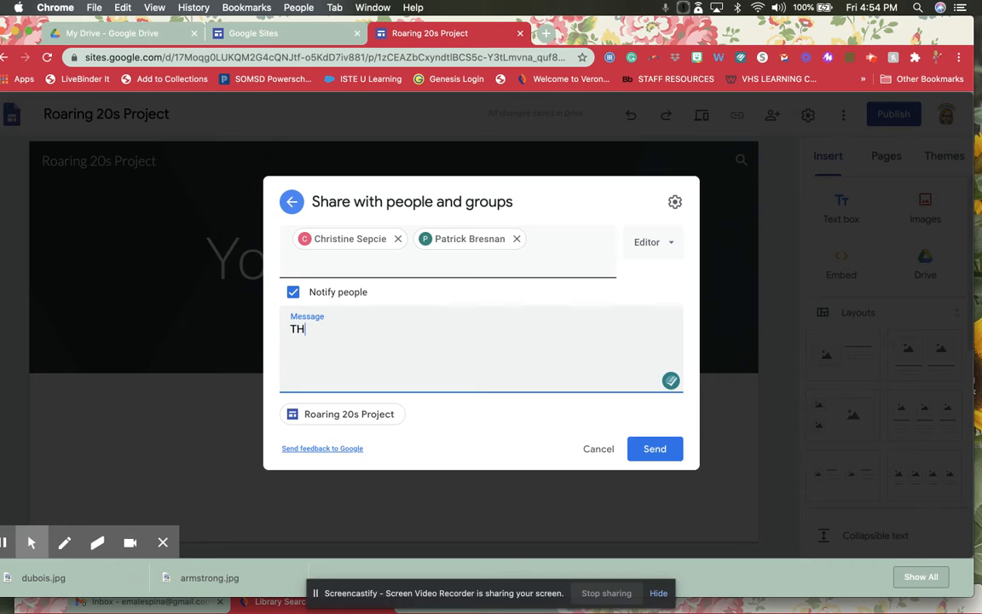
{"action": "type", "text": "THIS IS OUR PORJ"}
{"action": "key", "text": "BackSpace"}
{"action": "type", "text": "JECT"}
{"action": "left_click", "coordinate": [650, 450]}
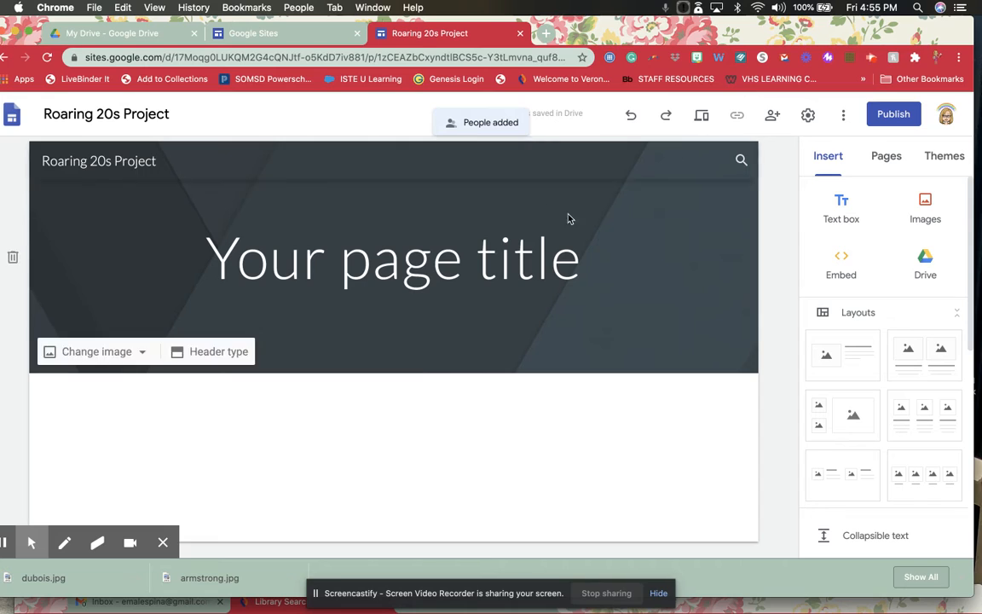
Look through the available site themes and apply the Impression theme.
{"action": "left_click", "coordinate": [954, 160]}
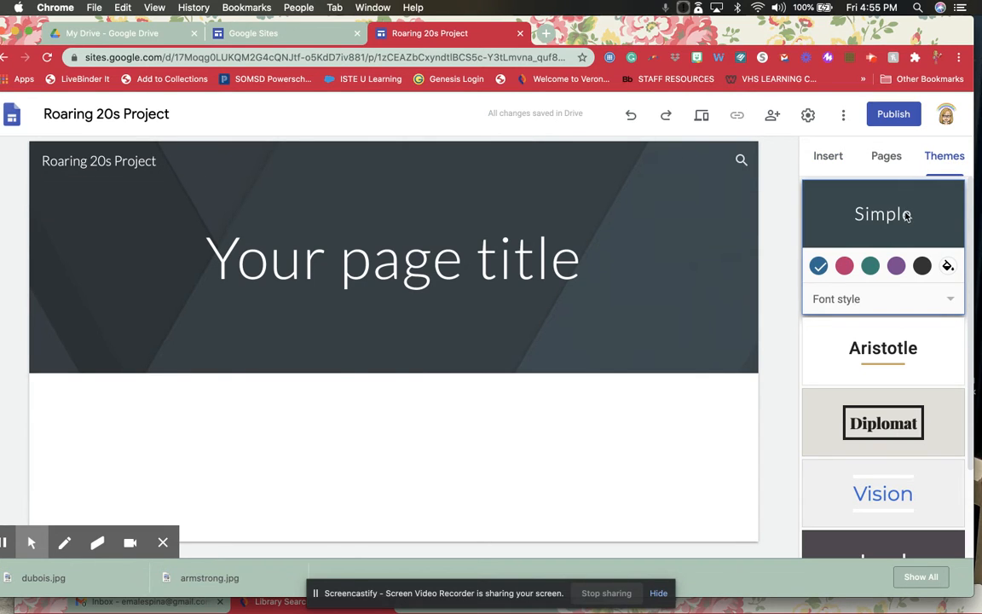
{"action": "scroll", "coordinate": [883, 318], "scroll_direction": "down", "scroll_amount": 1}
{"action": "scroll", "coordinate": [893, 339], "scroll_direction": "down", "scroll_amount": 1}
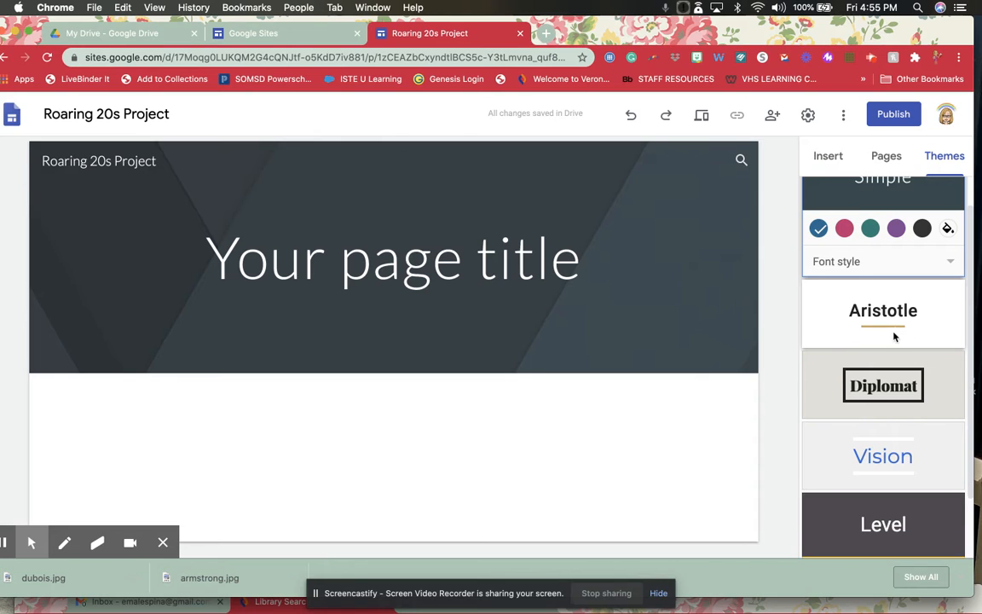
{"action": "scroll", "coordinate": [895, 334], "scroll_direction": "down", "scroll_amount": 2}
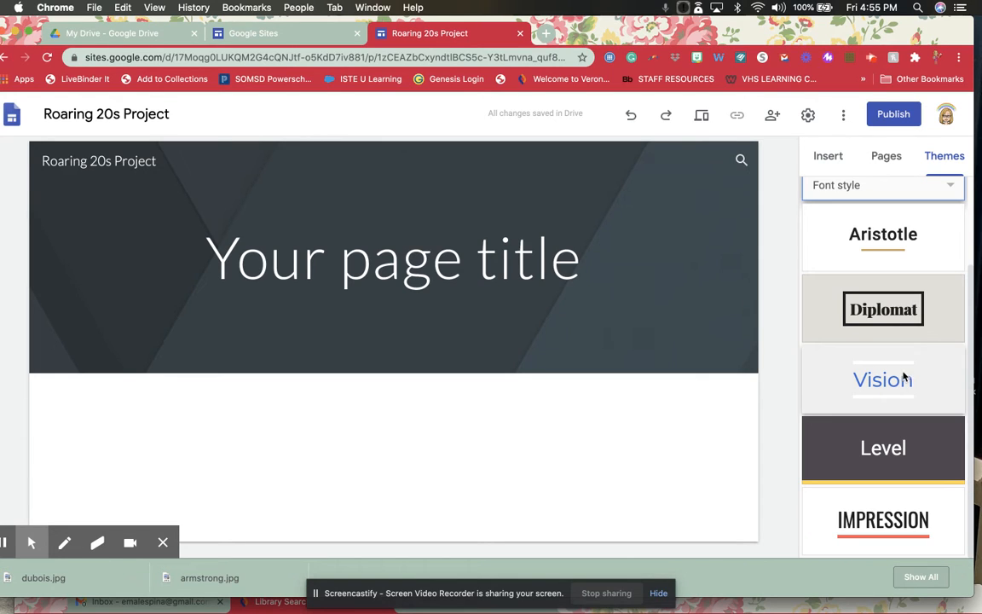
{"action": "scroll", "coordinate": [903, 501], "scroll_direction": "up", "scroll_amount": 3}
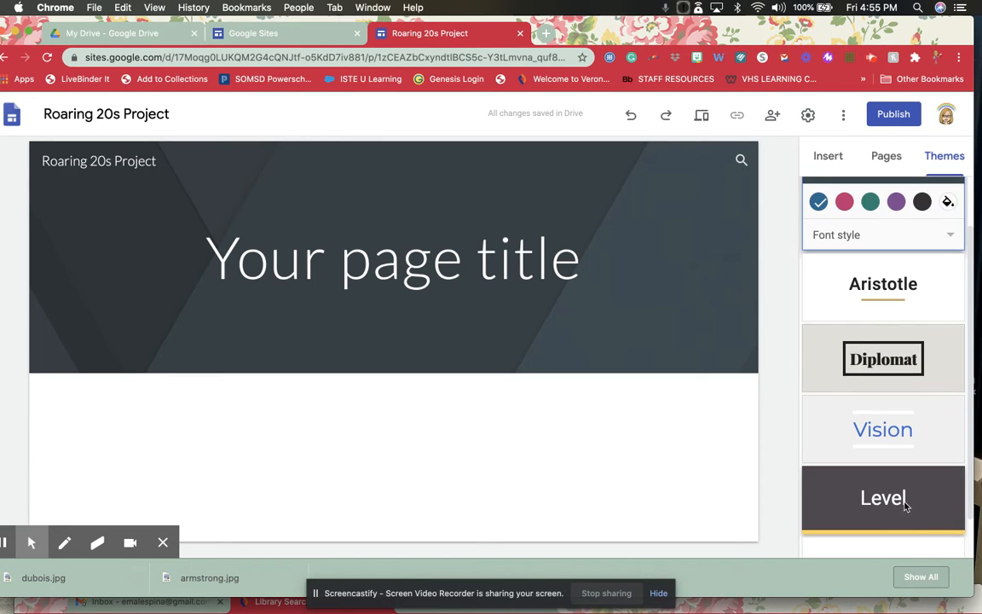
{"action": "scroll", "coordinate": [896, 487], "scroll_direction": "down", "scroll_amount": 3}
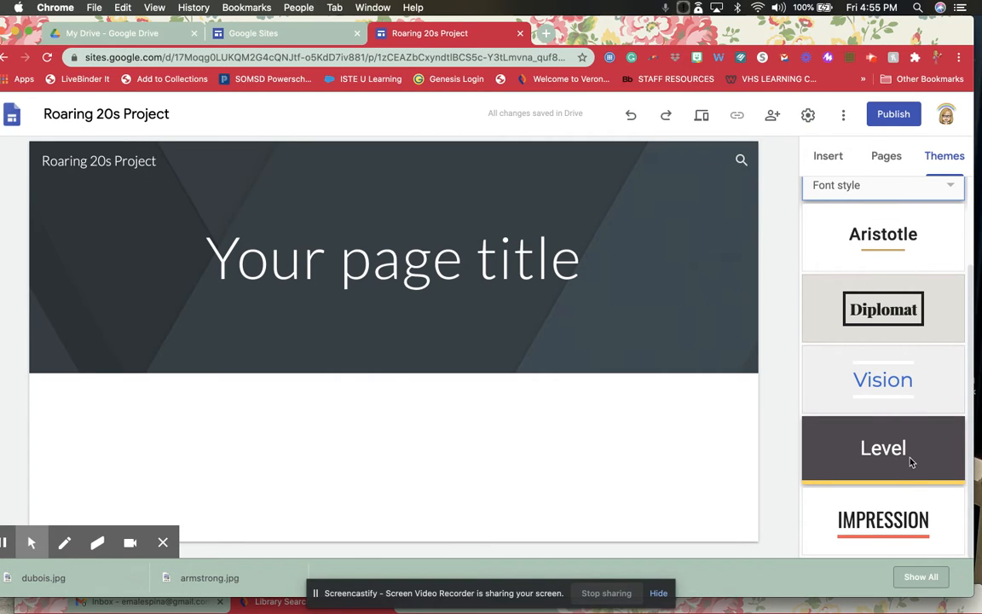
{"action": "left_click", "coordinate": [886, 516]}
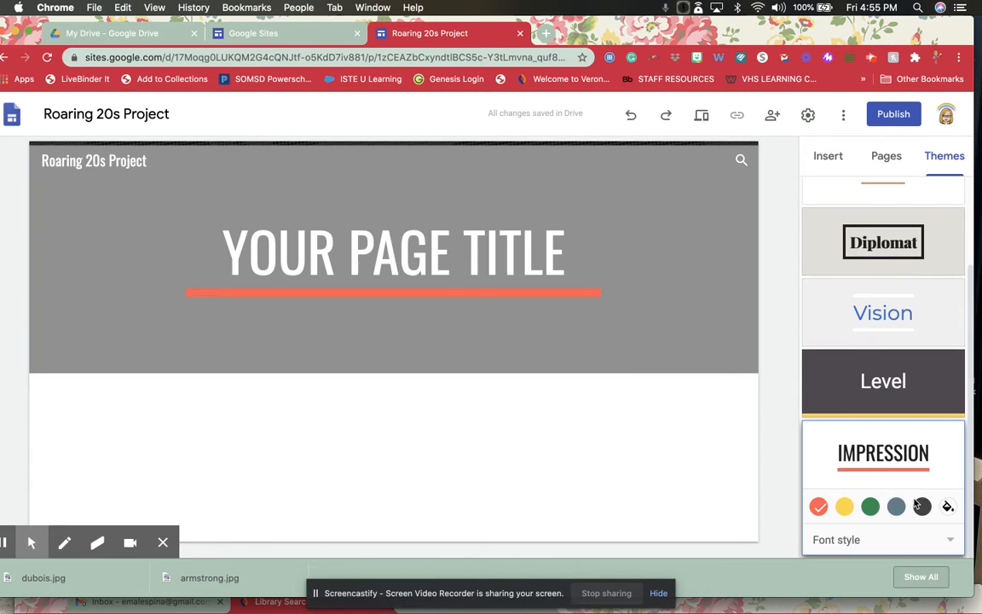
Set the Impression theme's accent colour to yellow and its font style to Frank.
{"action": "left_click", "coordinate": [843, 507]}
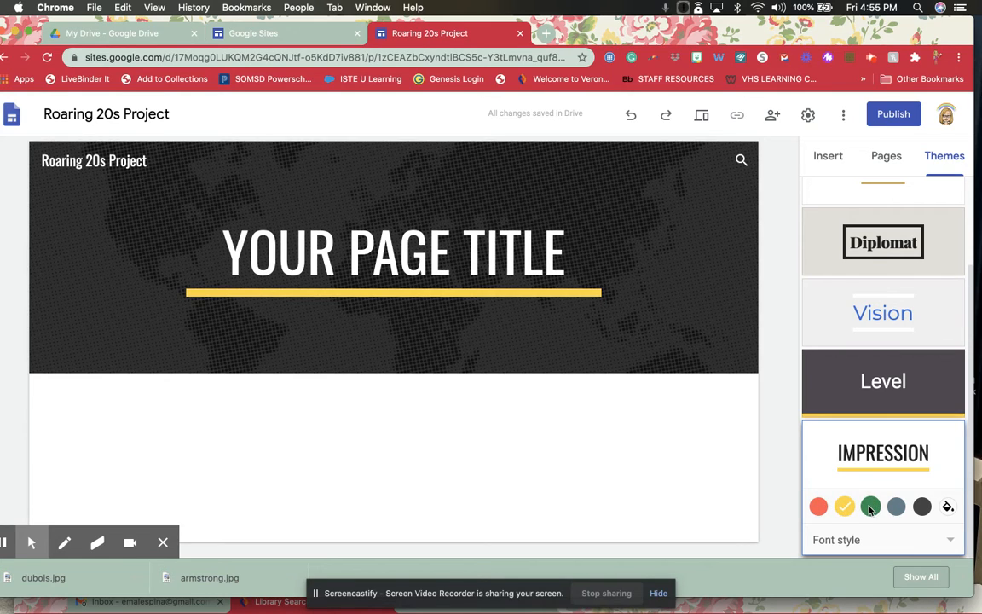
{"action": "left_click", "coordinate": [944, 538]}
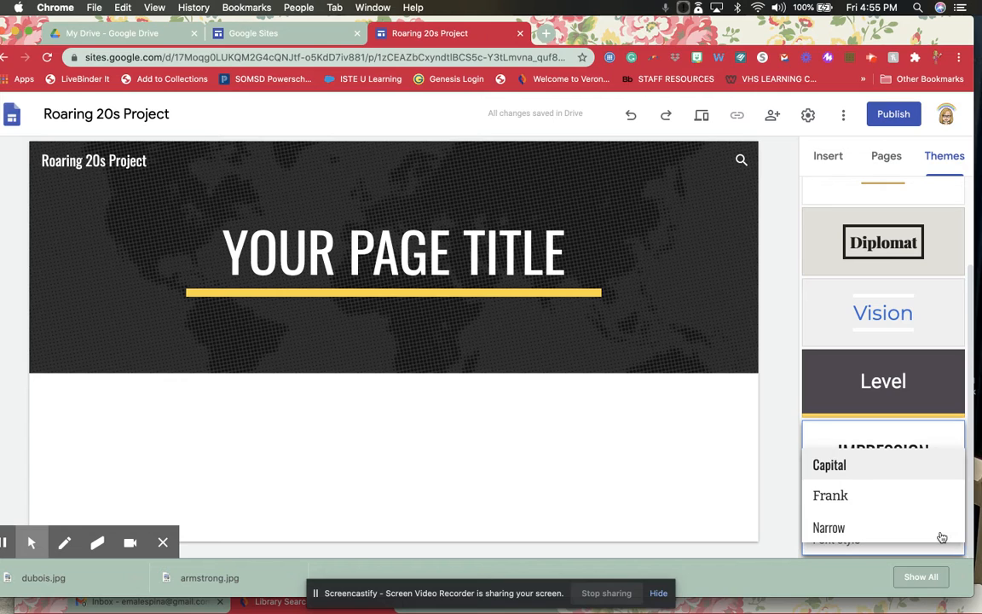
{"action": "left_click", "coordinate": [842, 503]}
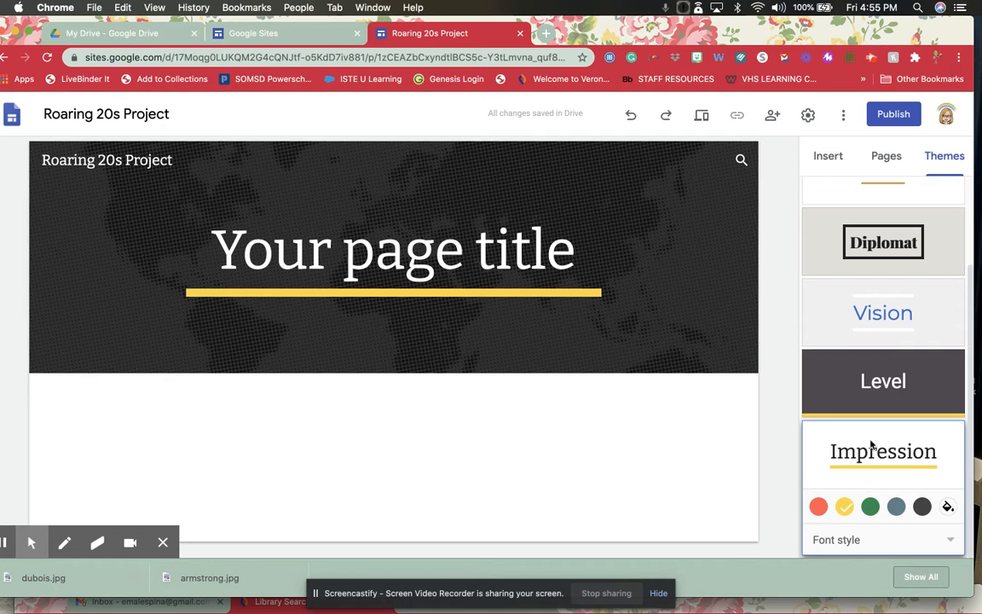
Replace the placeholder page title in the home page header with "Roaring 20s Project -".
{"action": "mouse_move", "coordinate": [636, 190]}
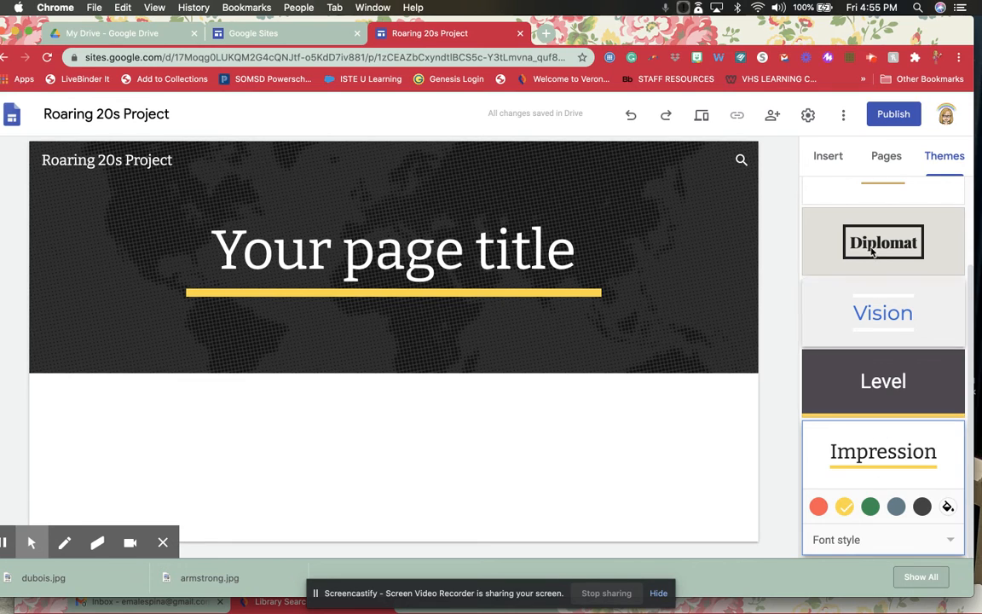
{"action": "mouse_move", "coordinate": [671, 236]}
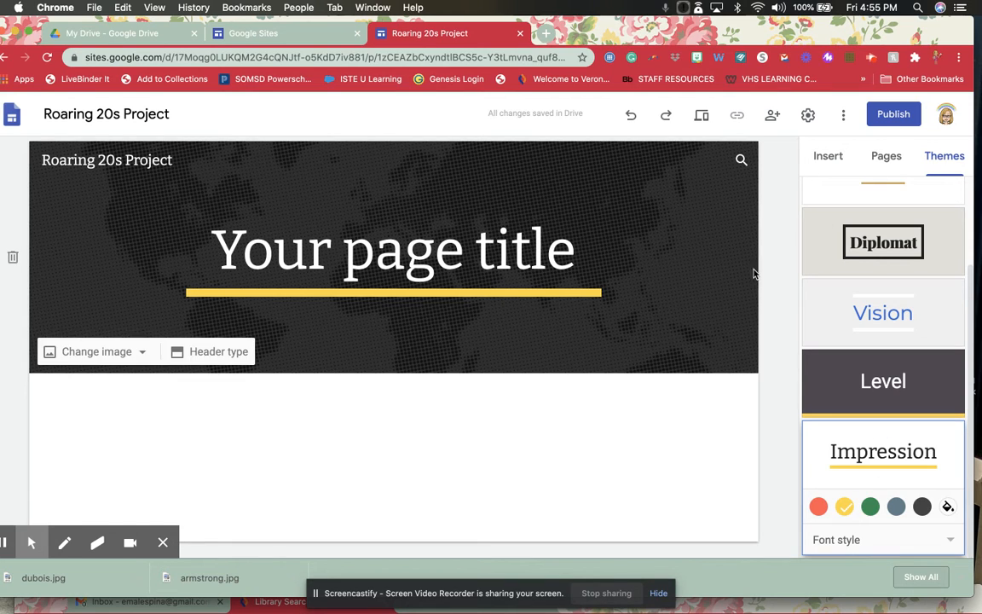
{"action": "left_click", "coordinate": [839, 154]}
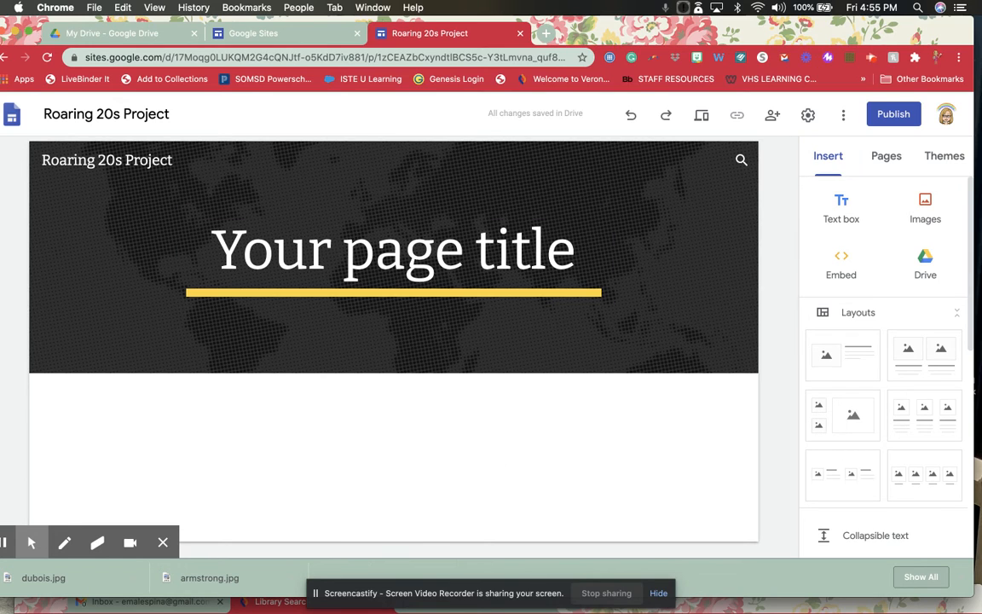
{"action": "triple_click", "coordinate": [434, 259]}
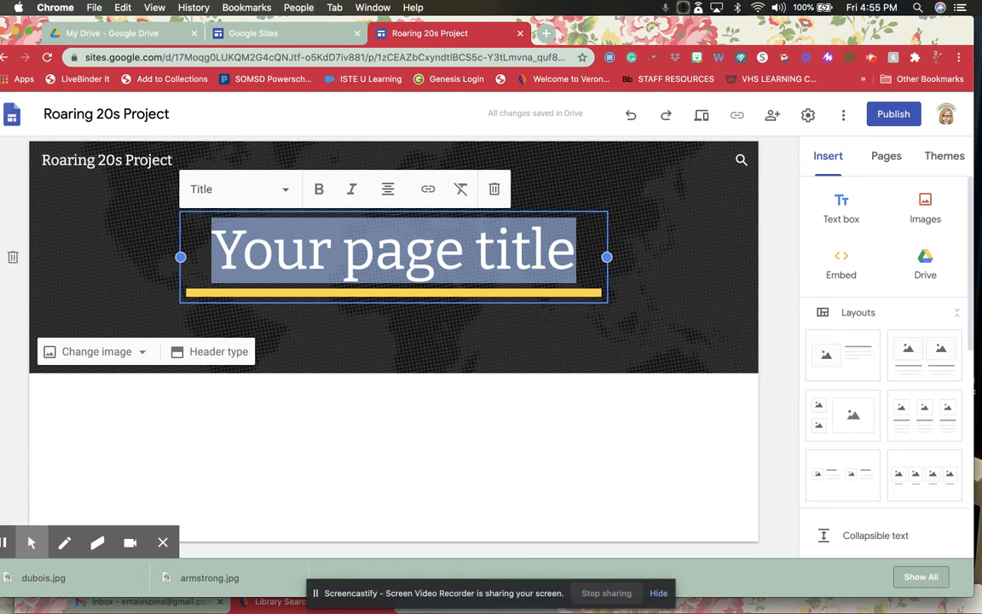
{"action": "type", "text": "RP"}
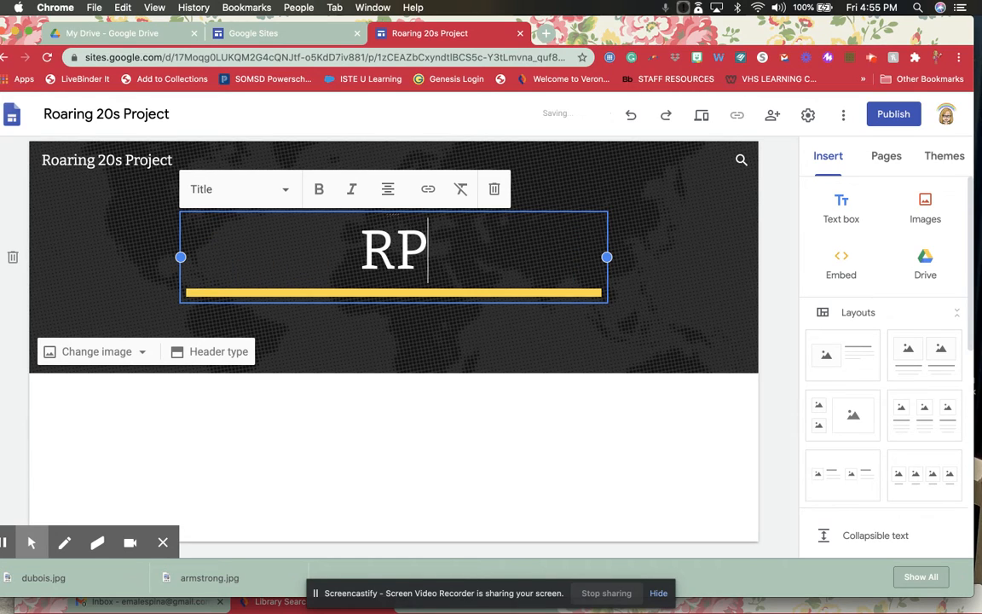
{"action": "key", "text": "BackSpace"}
{"action": "type", "text": "OR"}
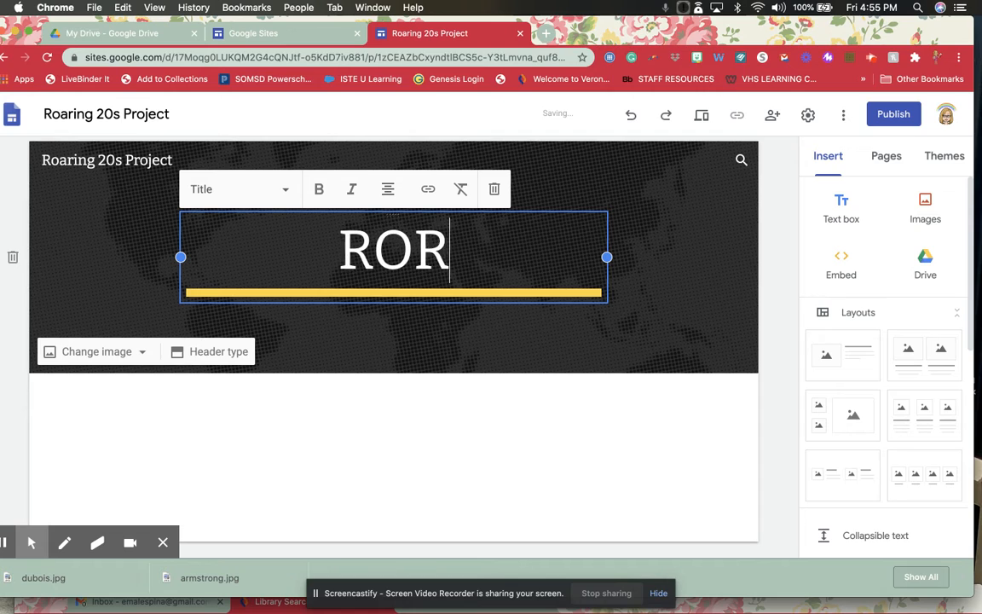
{"action": "key", "text": "BackSpace"}
{"action": "key", "text": "BackSpace"}
{"action": "type", "text": "or"}
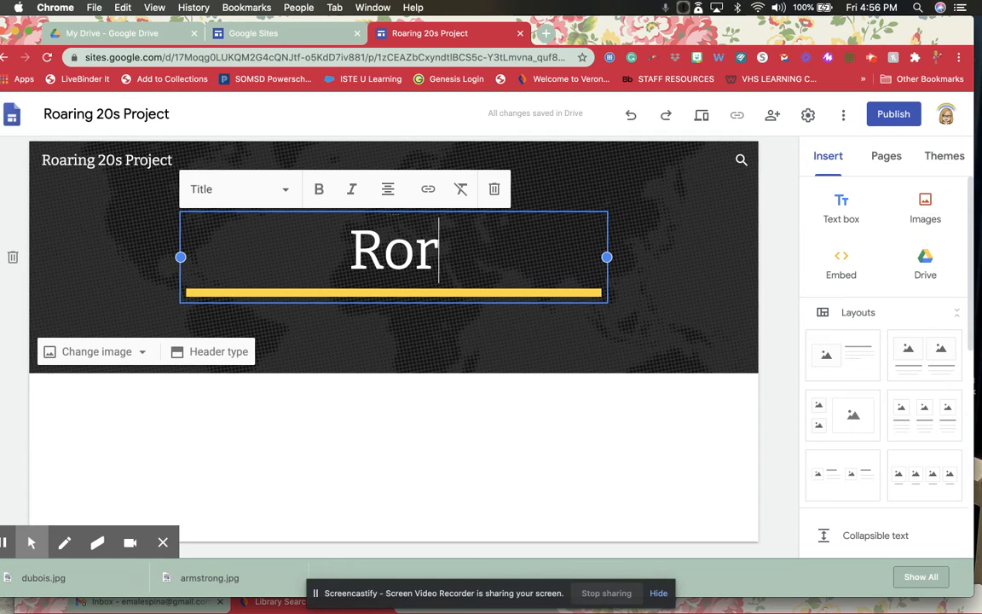
{"action": "key", "text": "BackSpace"}
{"action": "type", "text": "aring "}
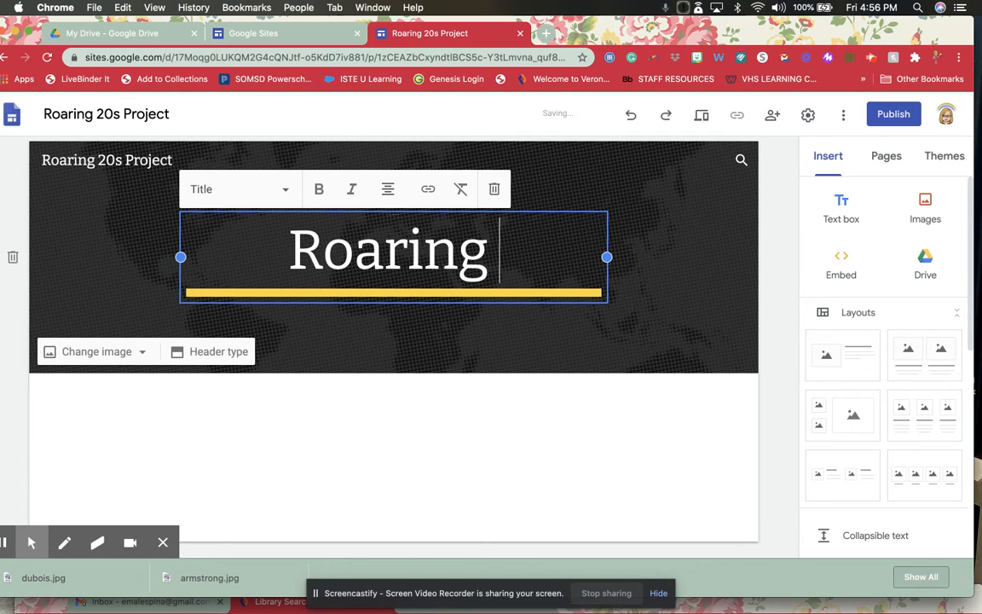
{"action": "type", "text": "20s Pr"}
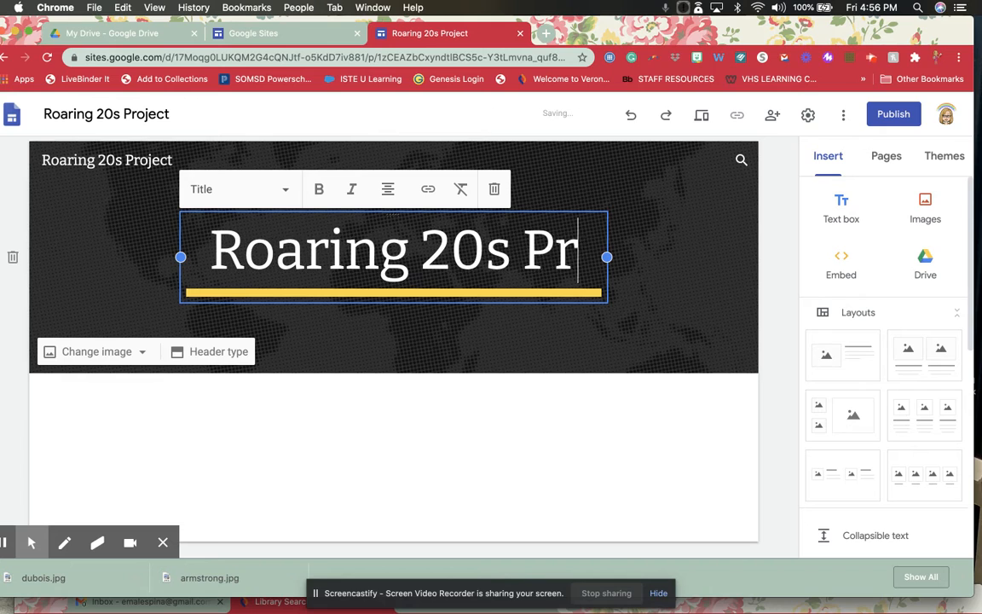
{"action": "type", "text": "oject - E"}
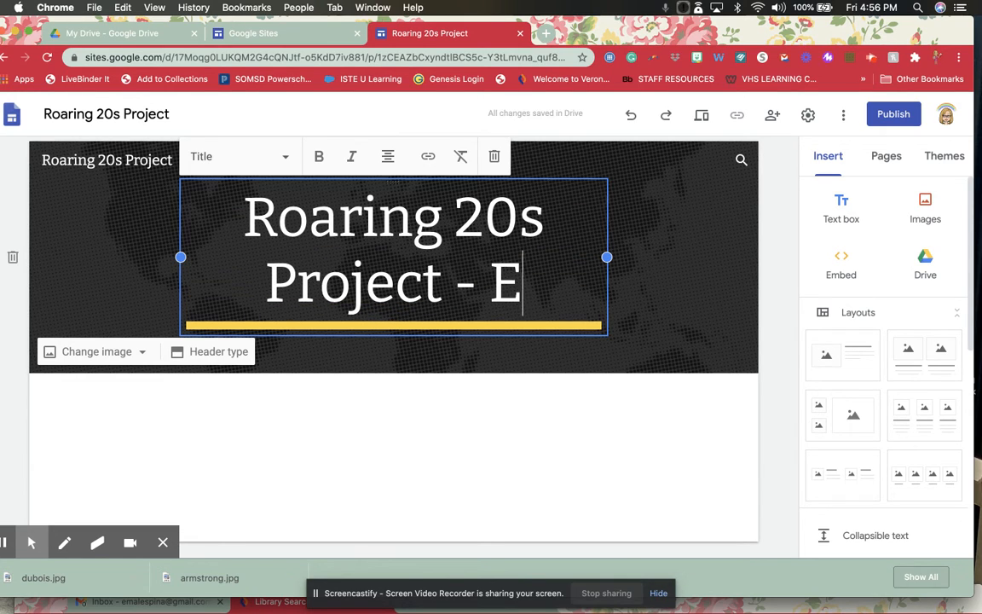
{"action": "key", "text": "BackSpace"}
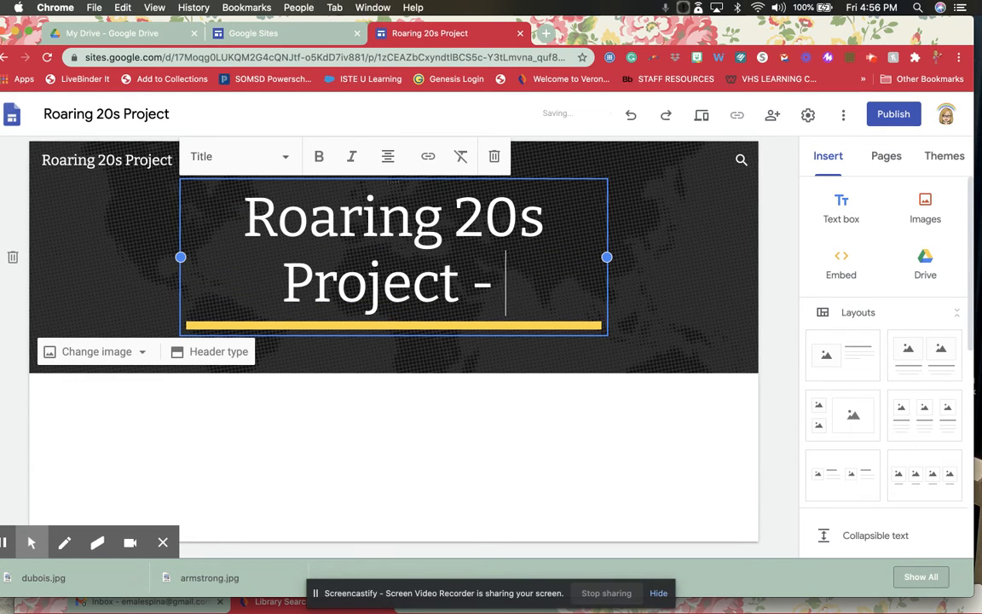
Append the two group members' titles with their initials, followed by "etc", to the end of the page title.
{"action": "type", "text": "Mrs. M"}
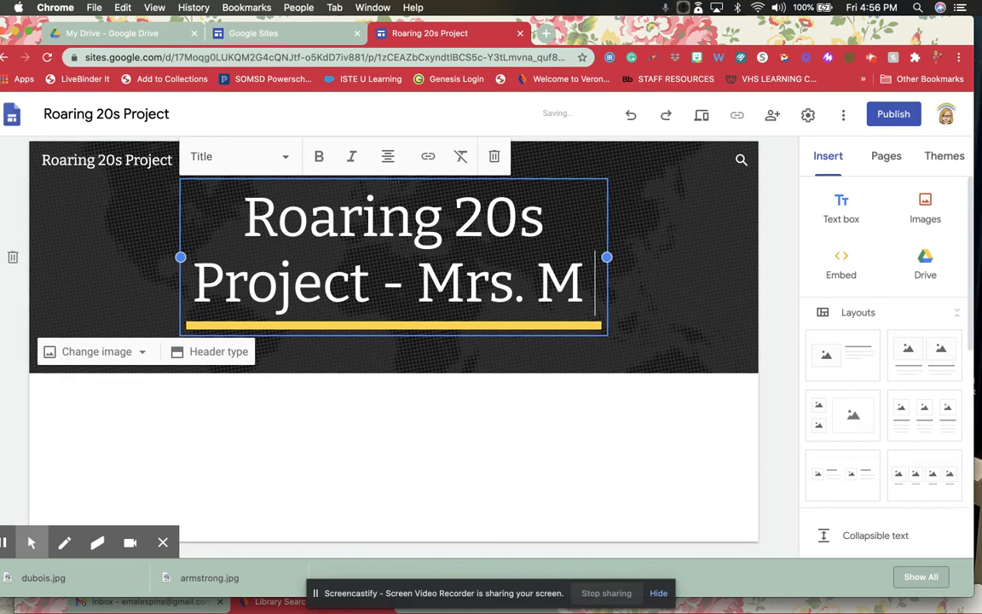
{"action": "type", "text": " M"}
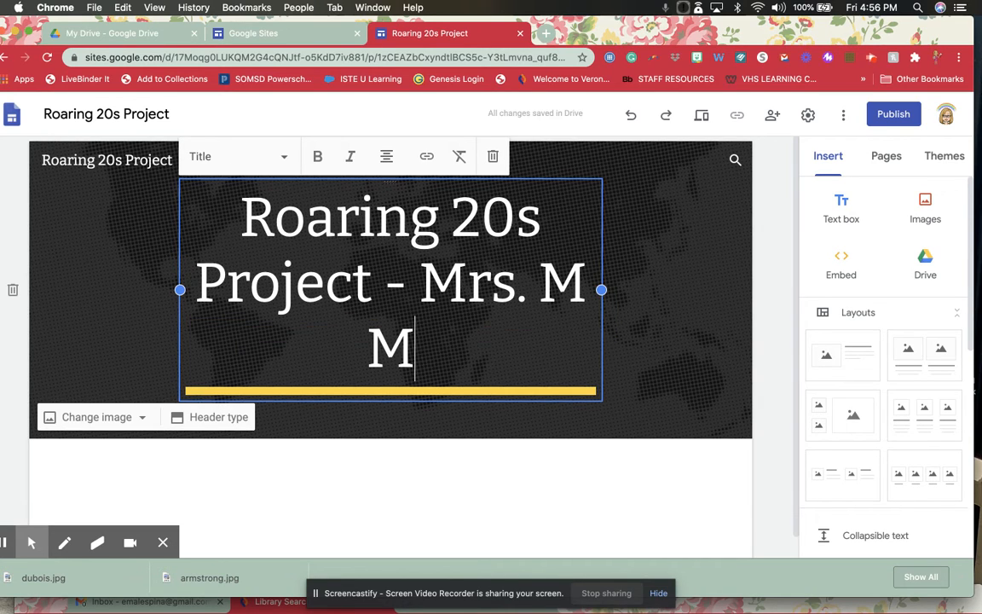
{"action": "type", "text": "s. C"}
{"action": "key", "text": "BackSpace"}
{"action": "type", "text": "S"}
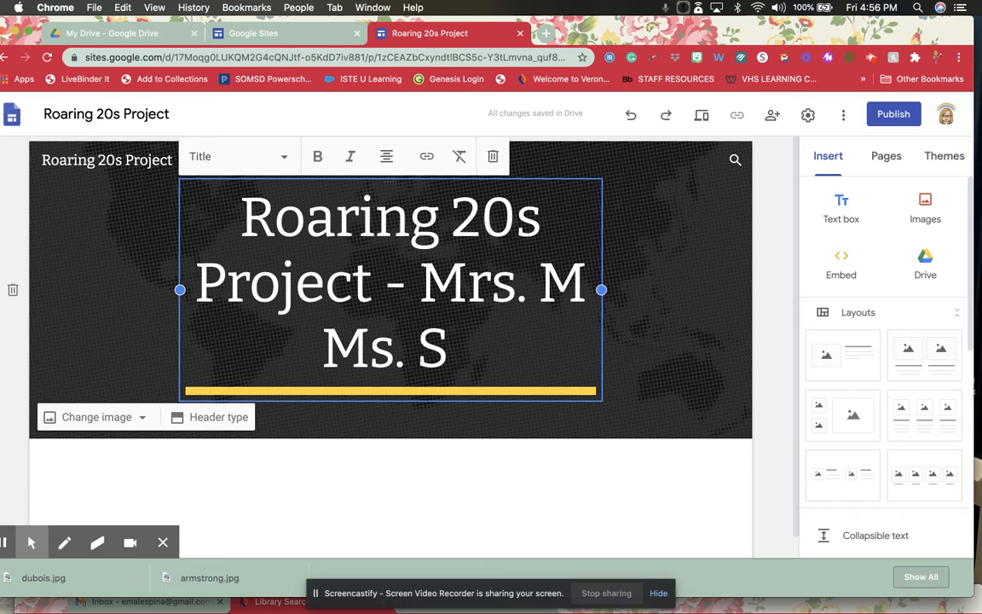
{"action": "type", "text": " etv"}
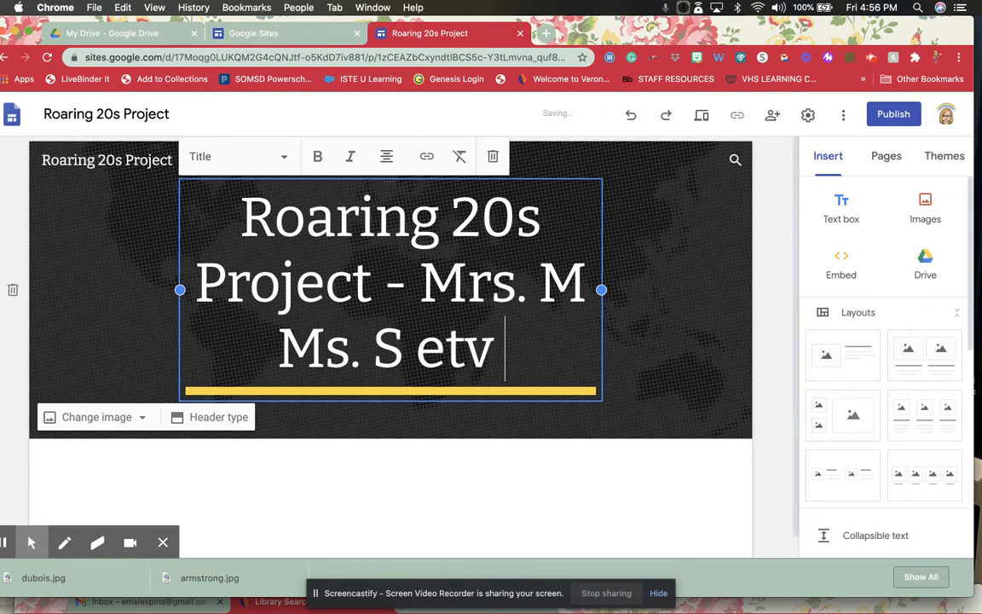
{"action": "key", "text": "BackSpace"}
{"action": "key", "text": "BackSpace"}
{"action": "type", "text": "c"}
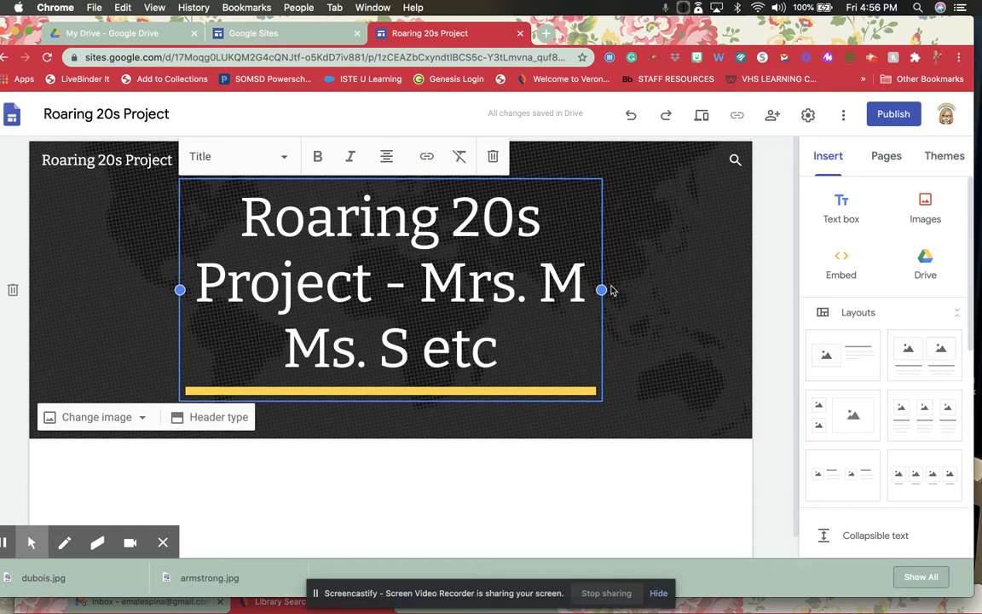
Widen the page title's text box so the title fits on two lines, and look at the available text styles.
{"action": "left_click_drag", "start_coordinate": [601, 290], "coordinate": [717, 256]}
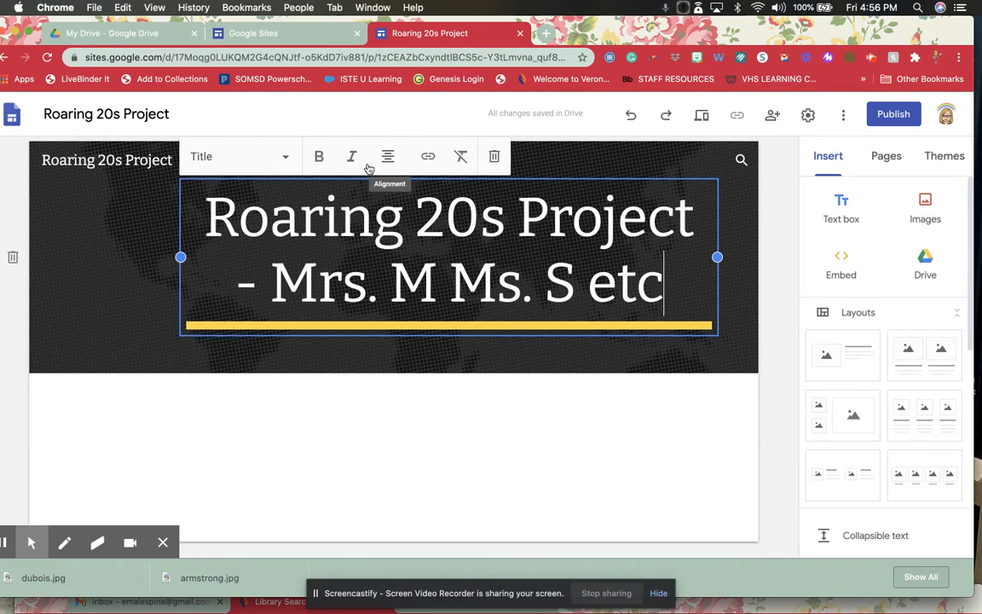
{"action": "left_click", "coordinate": [292, 158]}
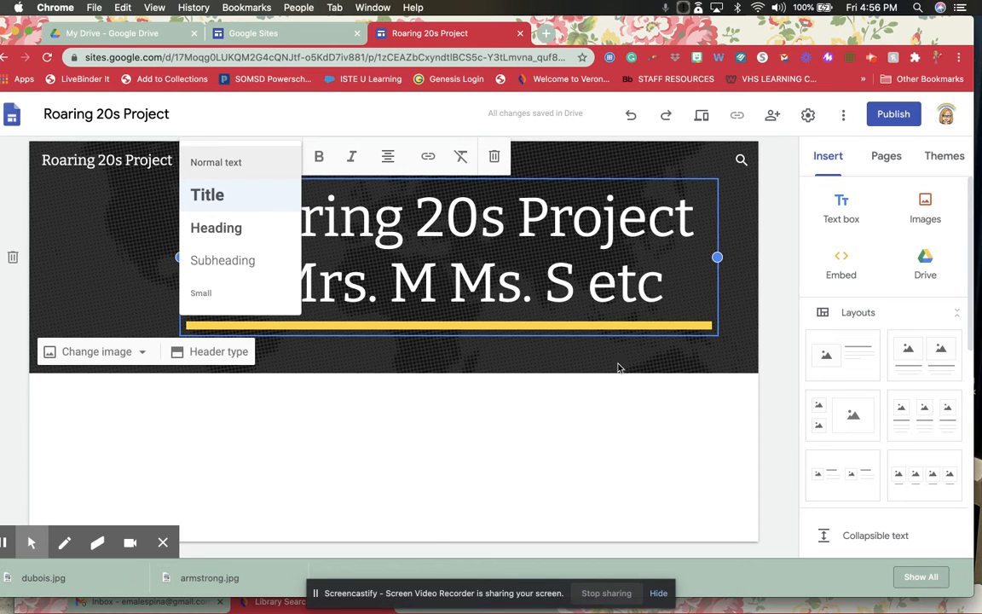
{"action": "left_click", "coordinate": [461, 441]}
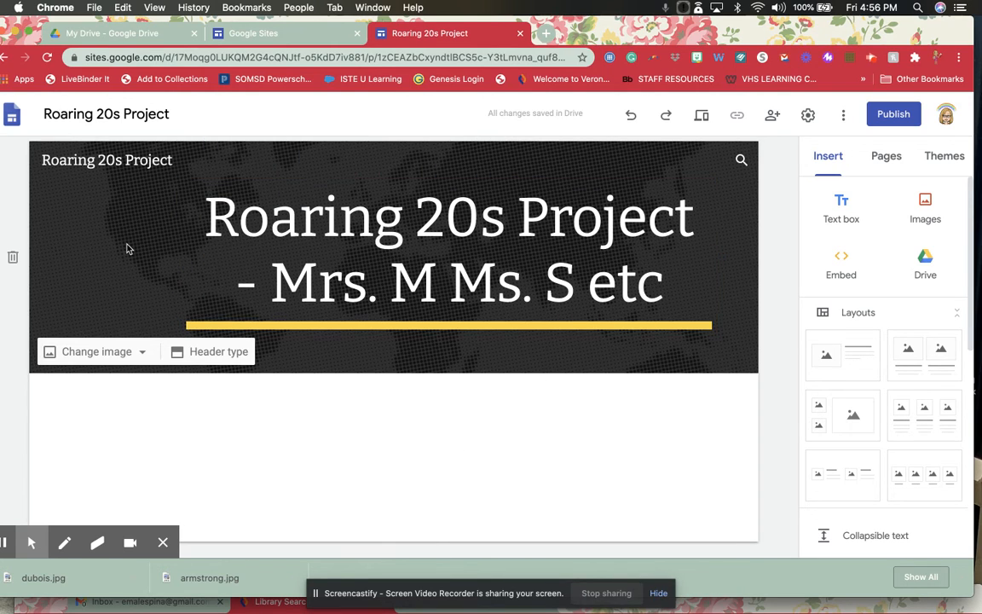
Replace the header's background image with the blurred golden-brown picture from the image gallery.
{"action": "left_click", "coordinate": [98, 352]}
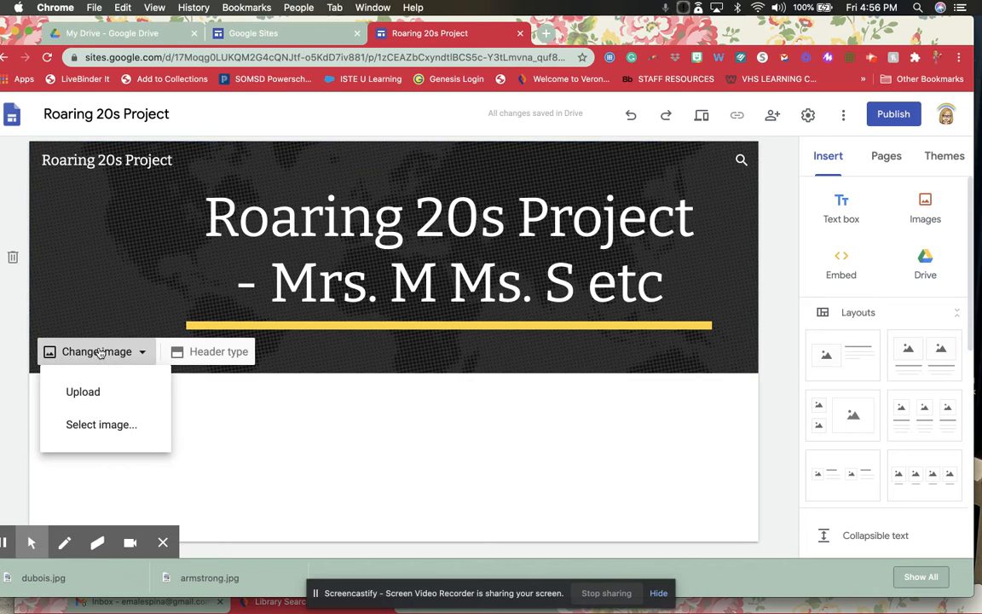
{"action": "left_click", "coordinate": [101, 424]}
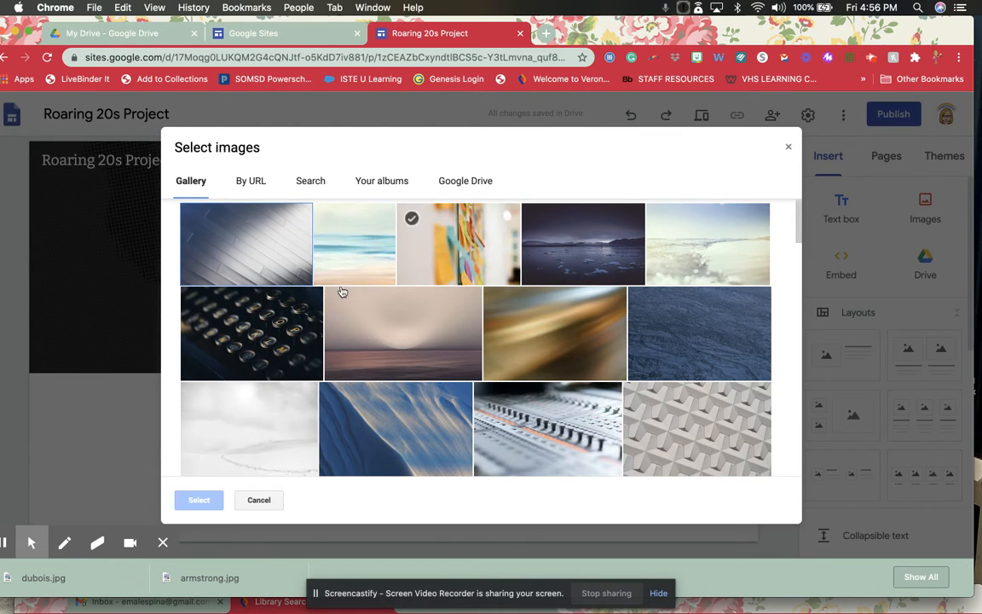
{"action": "scroll", "coordinate": [504, 391], "scroll_direction": "down", "scroll_amount": 3}
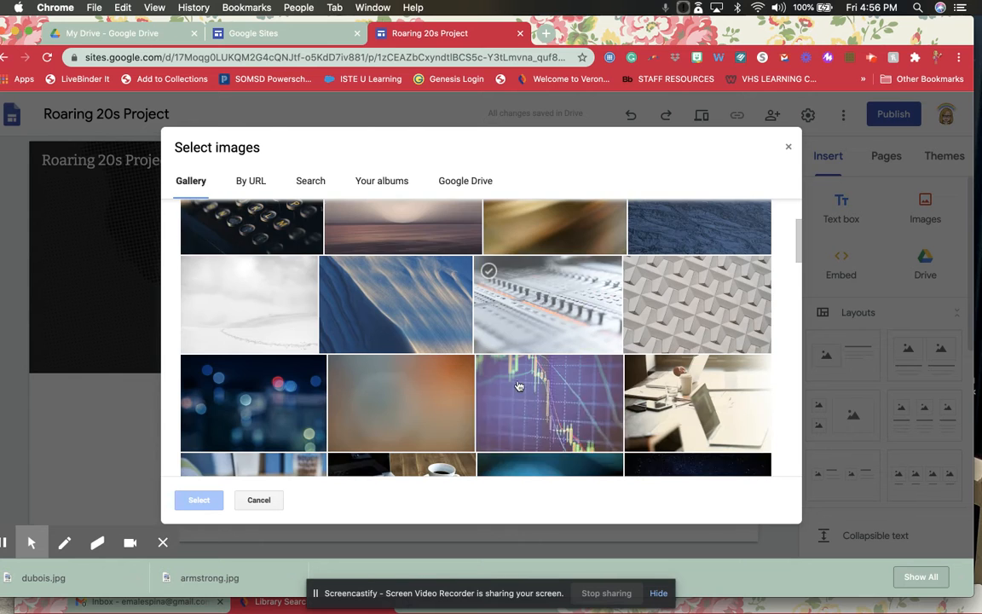
{"action": "scroll", "coordinate": [513, 386], "scroll_direction": "down", "scroll_amount": 10}
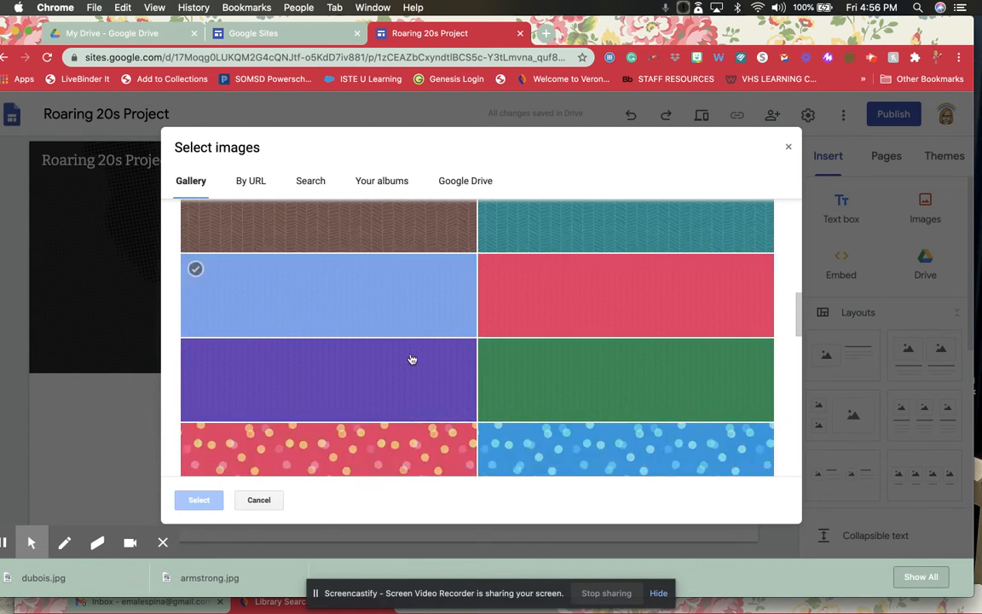
{"action": "scroll", "coordinate": [565, 358], "scroll_direction": "down", "scroll_amount": 10}
{"action": "scroll", "coordinate": [515, 342], "scroll_direction": "up", "scroll_amount": 20}
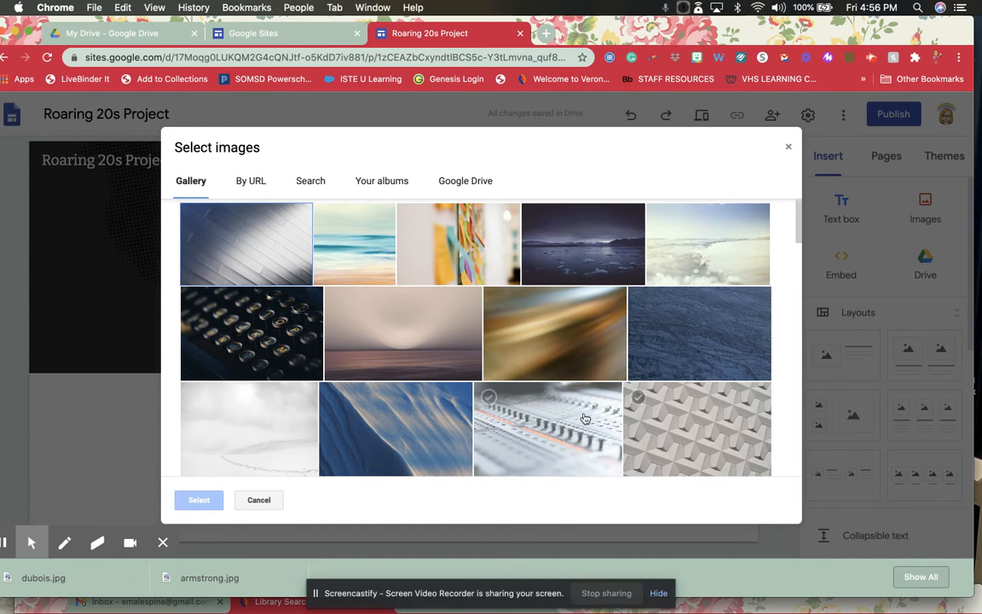
{"action": "left_click", "coordinate": [597, 340]}
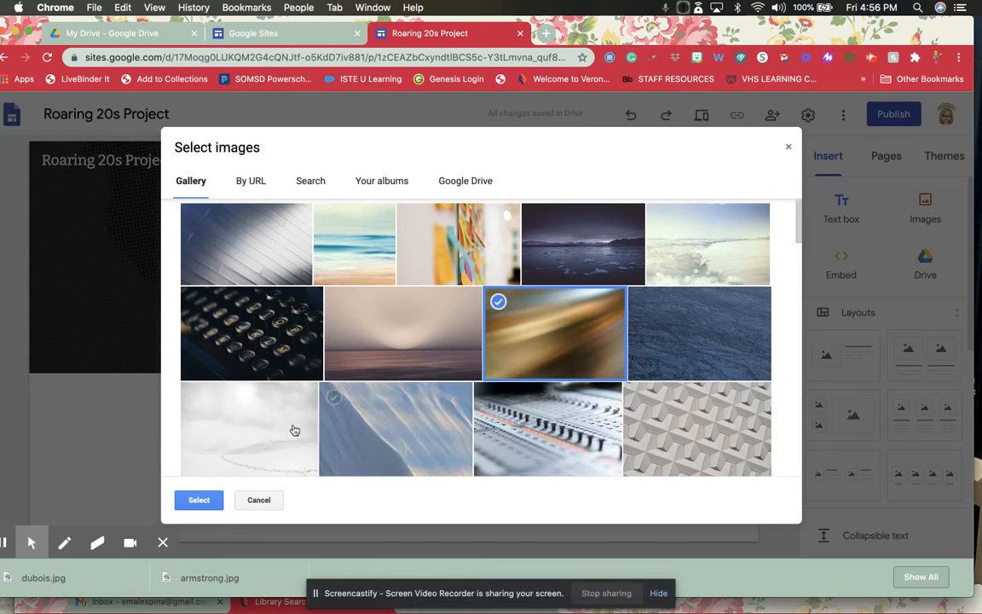
{"action": "left_click", "coordinate": [199, 501]}
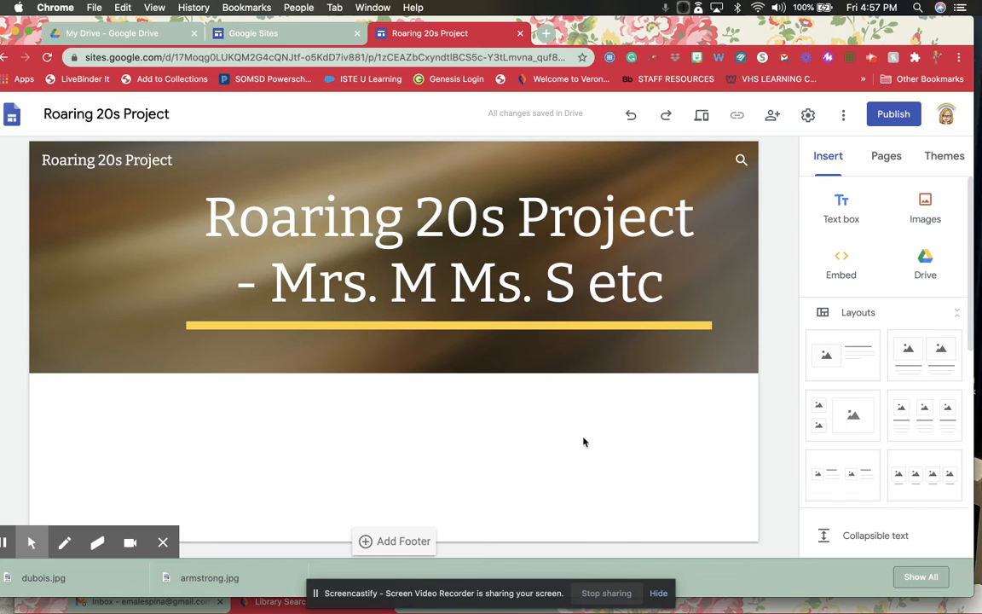
Insert a text box below the header reading "Introduction and info about group members".
{"action": "left_click", "coordinate": [851, 205]}
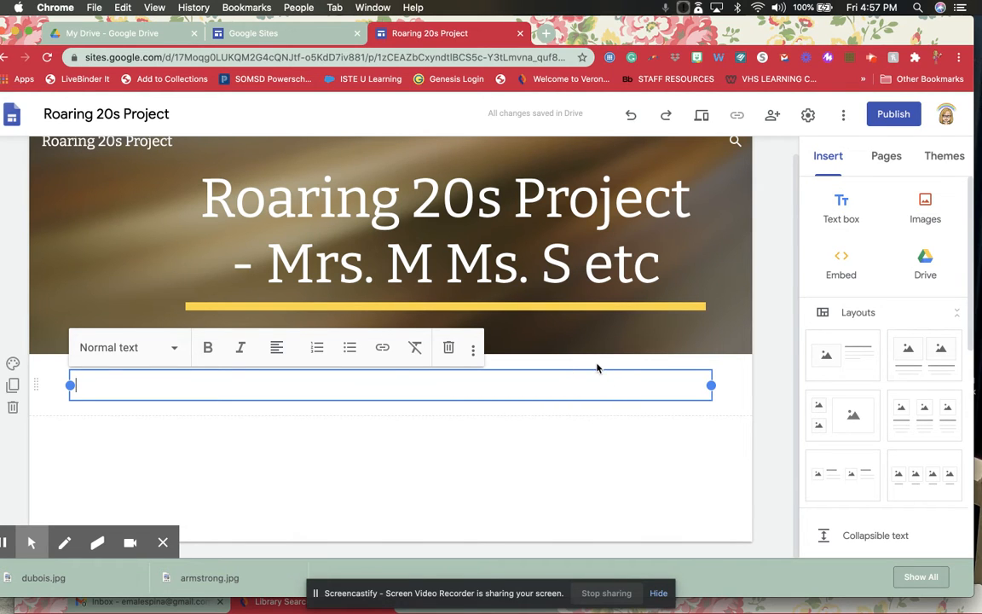
{"action": "type", "text": "Into"}
{"action": "key", "text": "BackSpace"}
{"action": "type", "text": "roductyion"}
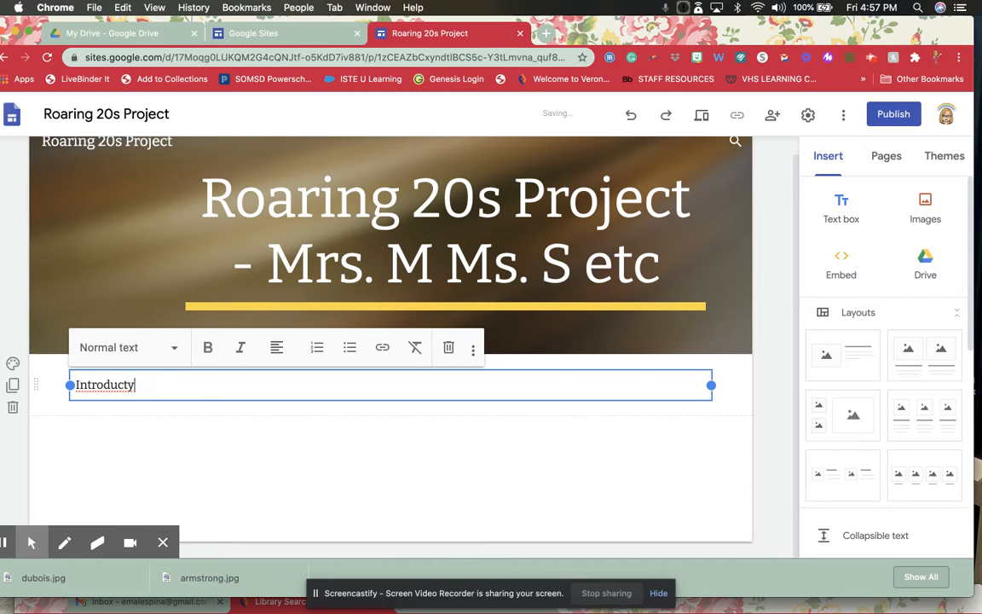
{"action": "key", "text": "BackSpace"}
{"action": "type", "text": "tion and i"}
{"action": "key", "text": "BackSpace"}
{"action": "type", "text": "about group "}
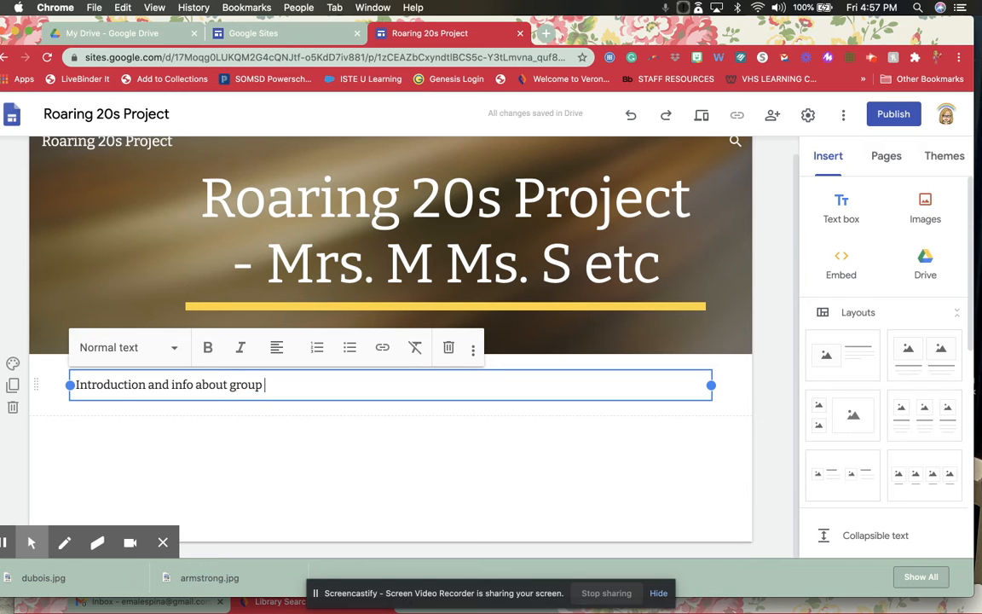
{"action": "type", "text": "members"}
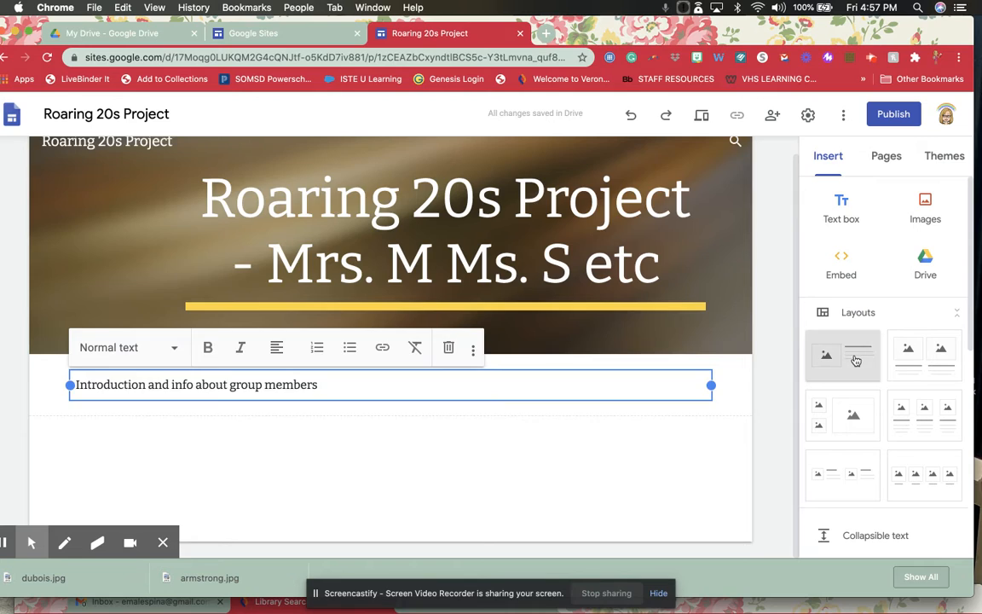
Add the layout with one image placeholder beside a heading and body text below the introduction.
{"action": "left_click", "coordinate": [817, 360]}
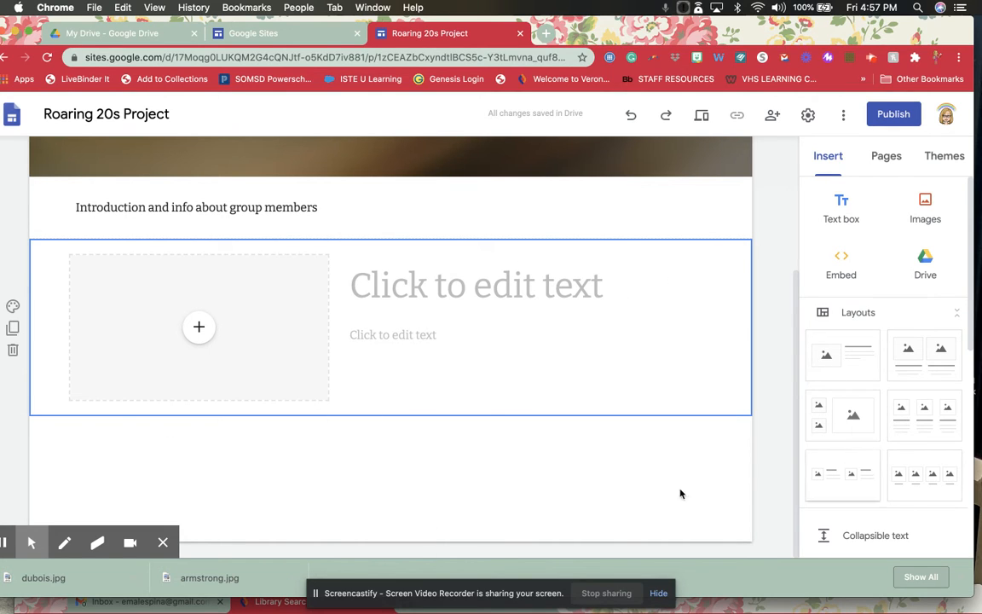
Look through the insertable elements listed after the layouts, from collapsible text to Docs and Slides.
{"action": "scroll", "coordinate": [871, 375], "scroll_direction": "down", "scroll_amount": 5}
{"action": "scroll", "coordinate": [876, 379], "scroll_direction": "up", "scroll_amount": 5}
{"action": "scroll", "coordinate": [928, 275], "scroll_direction": "down", "scroll_amount": 3}
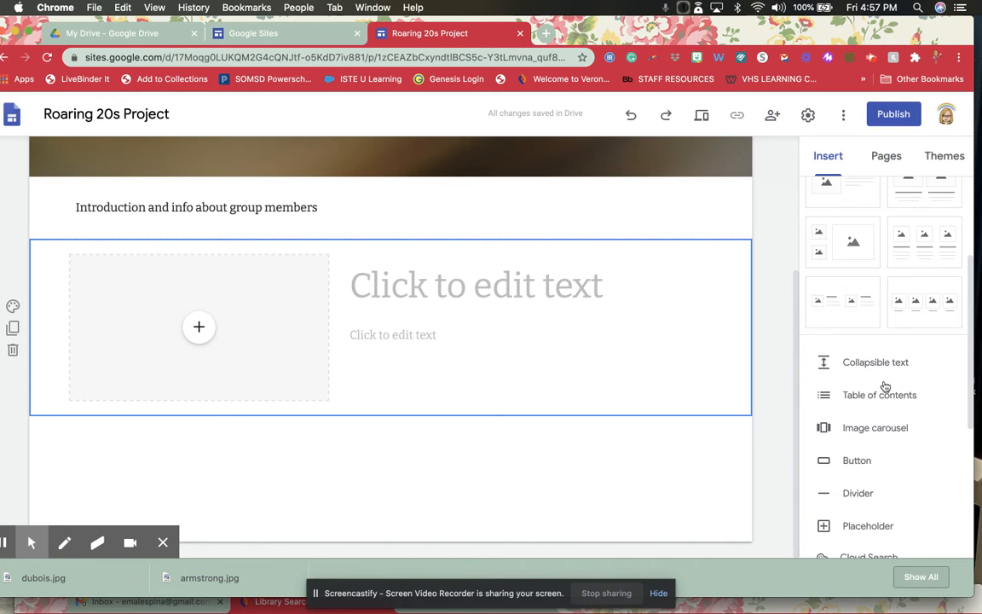
{"action": "scroll", "coordinate": [880, 407], "scroll_direction": "down", "scroll_amount": 1}
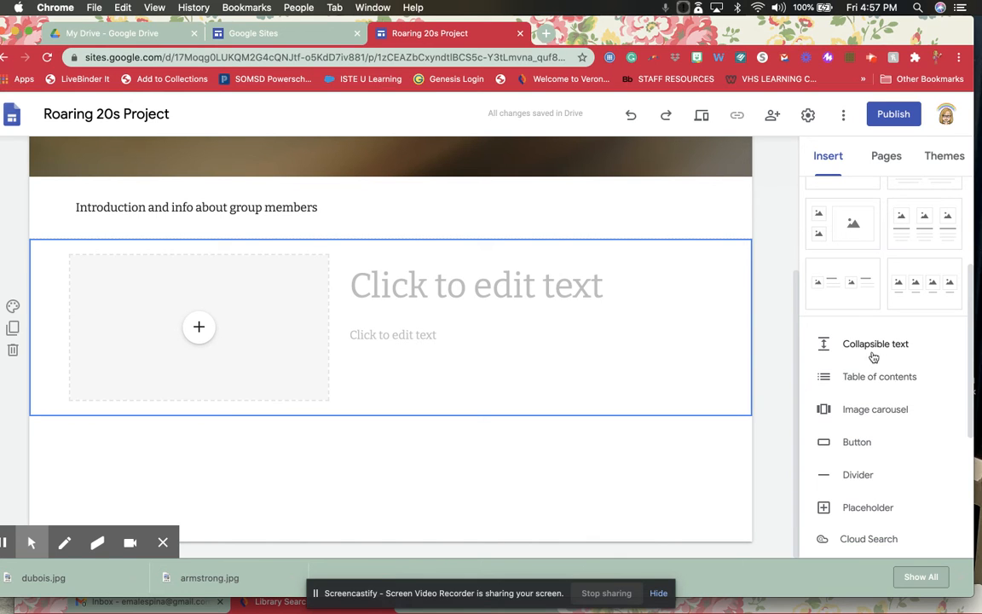
{"action": "scroll", "coordinate": [840, 458], "scroll_direction": "down", "scroll_amount": 1}
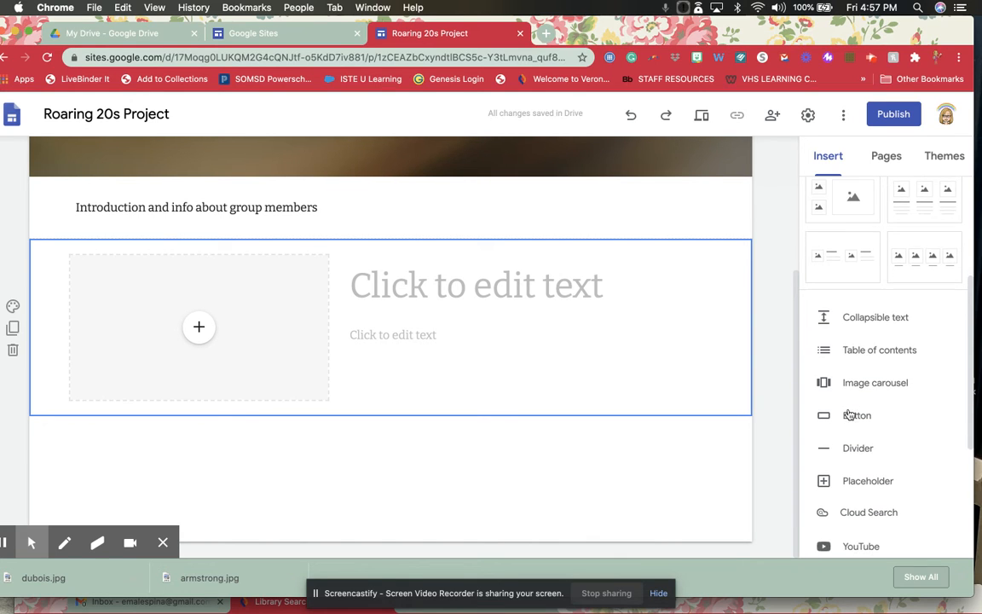
{"action": "scroll", "coordinate": [845, 461], "scroll_direction": "down", "scroll_amount": 5}
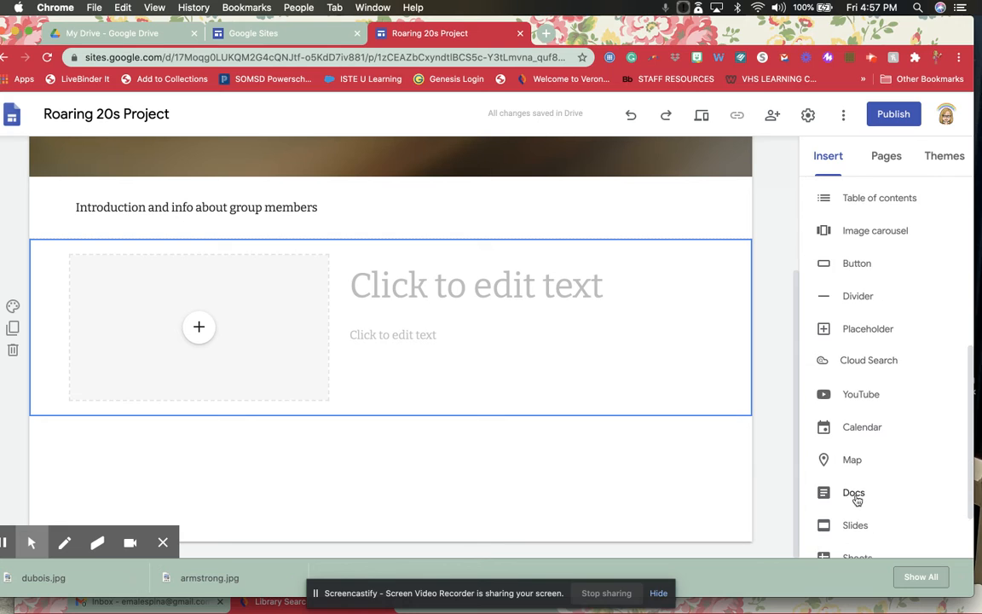
{"action": "scroll", "coordinate": [866, 312], "scroll_direction": "up", "scroll_amount": 8}
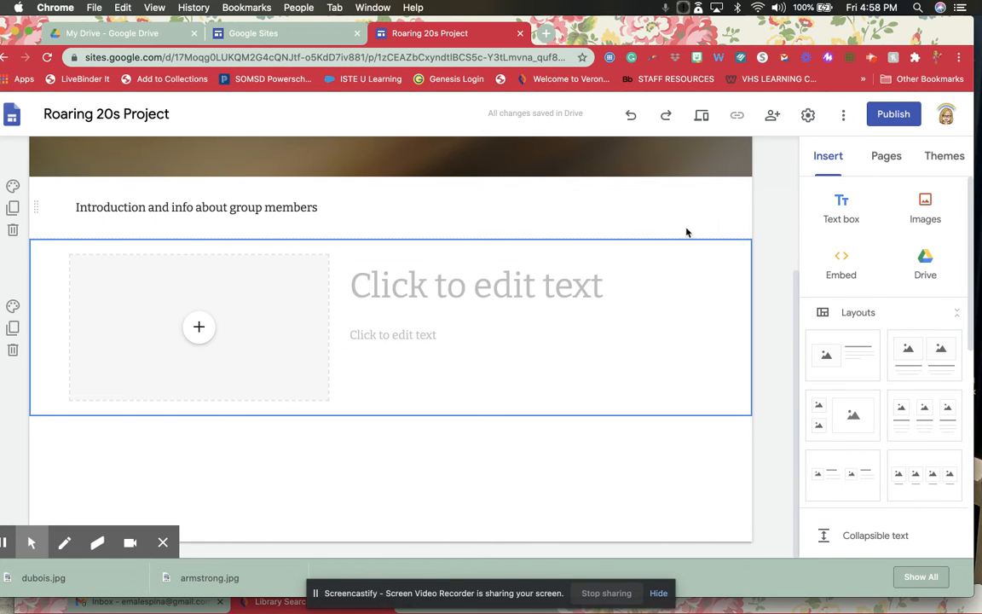
Add a new page named "Reason 1" to the site.
{"action": "left_click", "coordinate": [885, 157]}
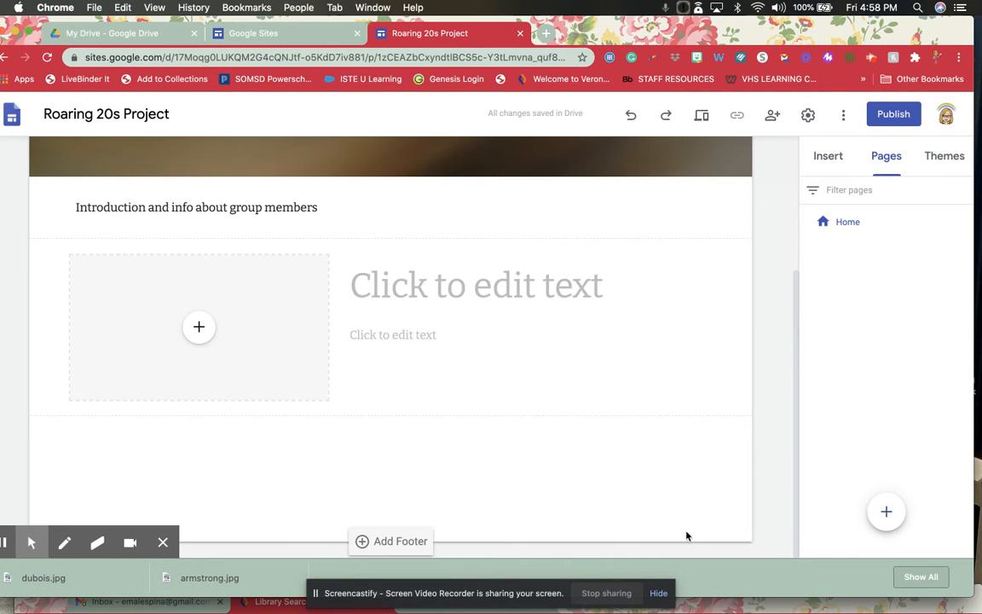
{"action": "mouse_move", "coordinate": [893, 511]}
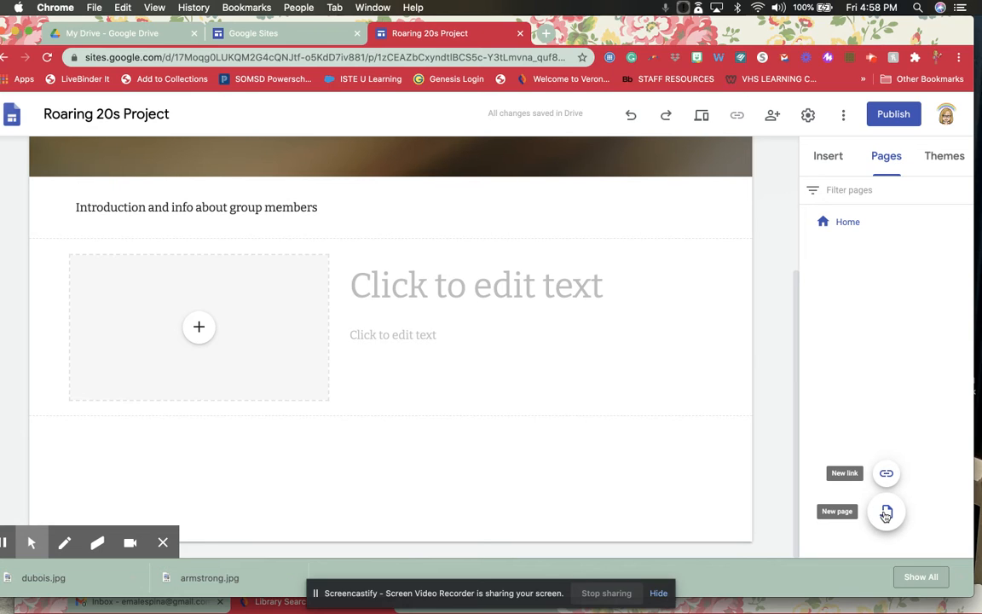
{"action": "left_click", "coordinate": [887, 512]}
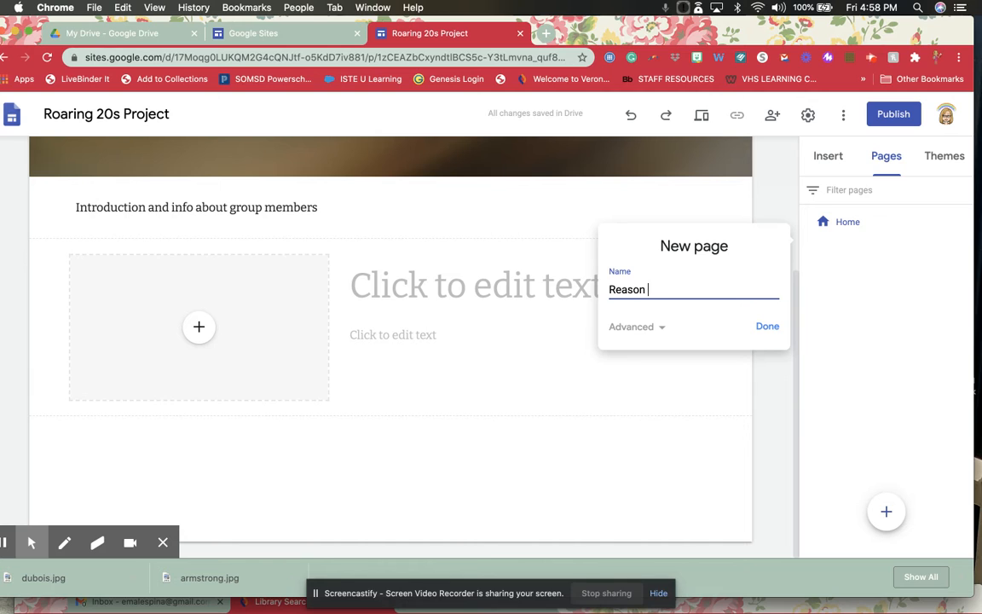
{"action": "left_click", "coordinate": [768, 326]}
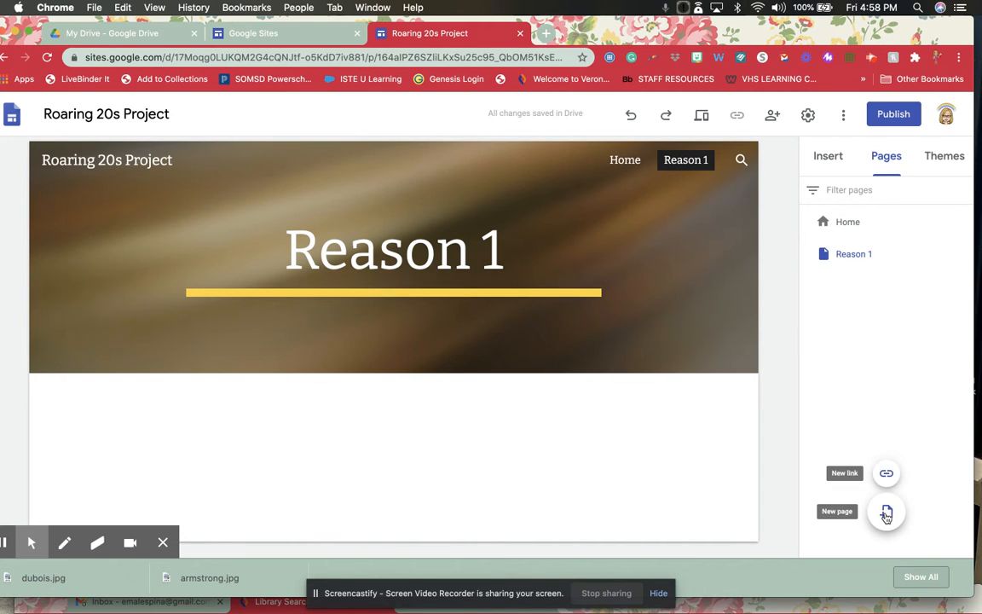
Add two more pages to the site, named "Reason 2" and "Reason 3".
{"action": "left_click", "coordinate": [887, 512]}
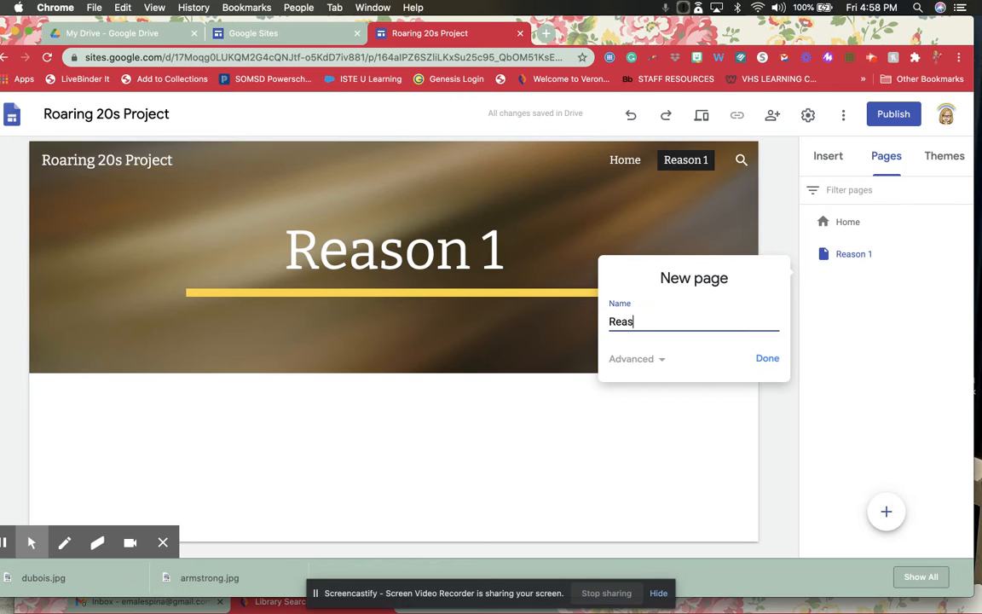
{"action": "left_click", "coordinate": [882, 514]}
{"action": "mouse_move", "coordinate": [894, 531]}
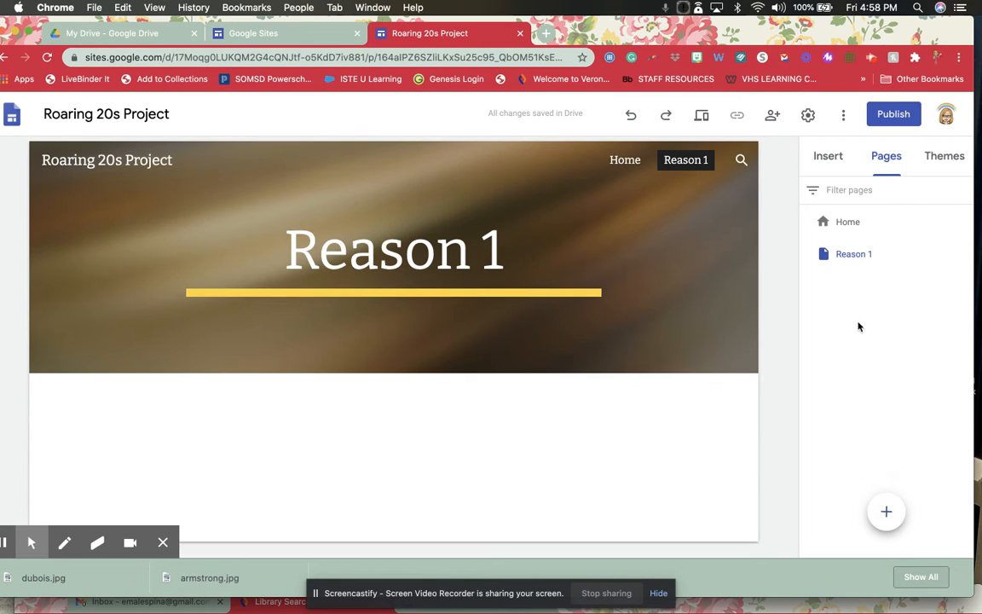
{"action": "left_click", "coordinate": [886, 509]}
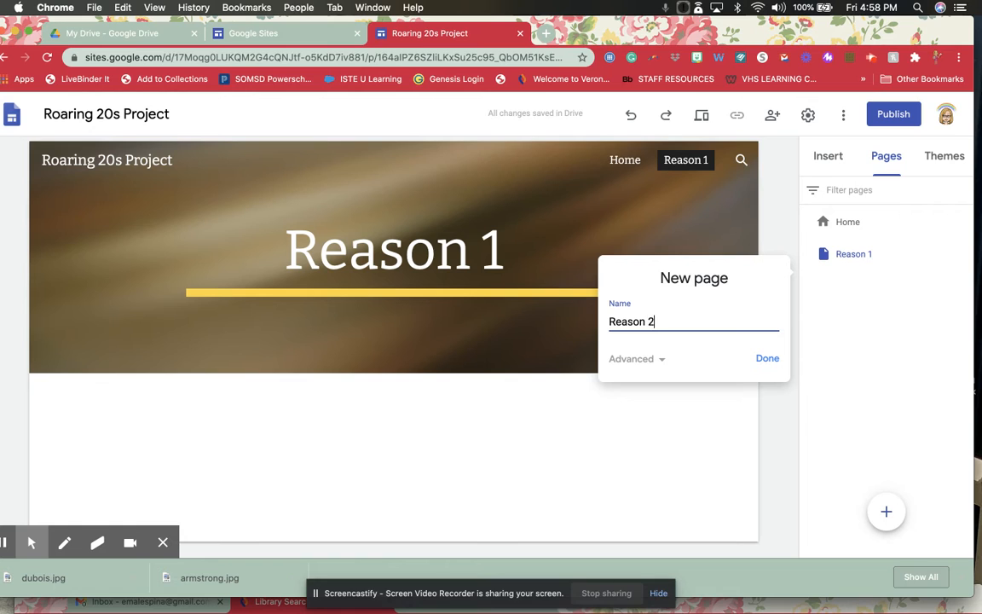
{"action": "left_click", "coordinate": [768, 359]}
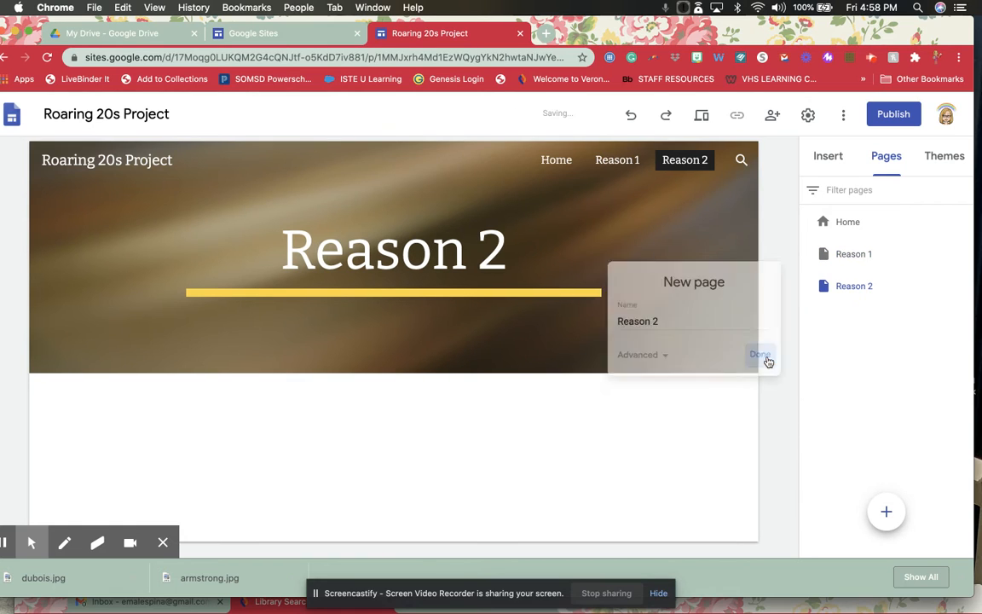
{"action": "left_click", "coordinate": [888, 511]}
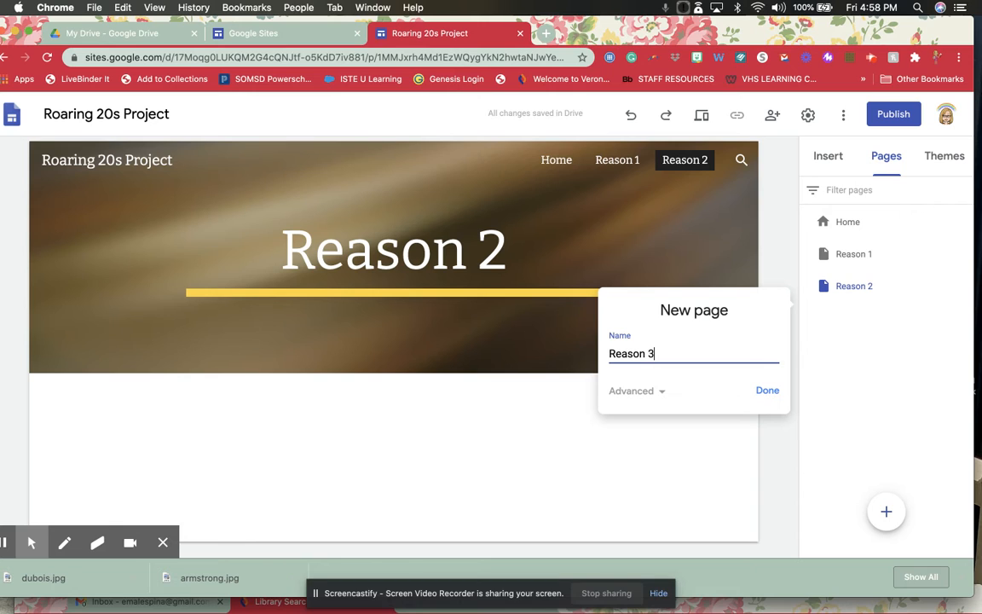
{"action": "left_click", "coordinate": [765, 391]}
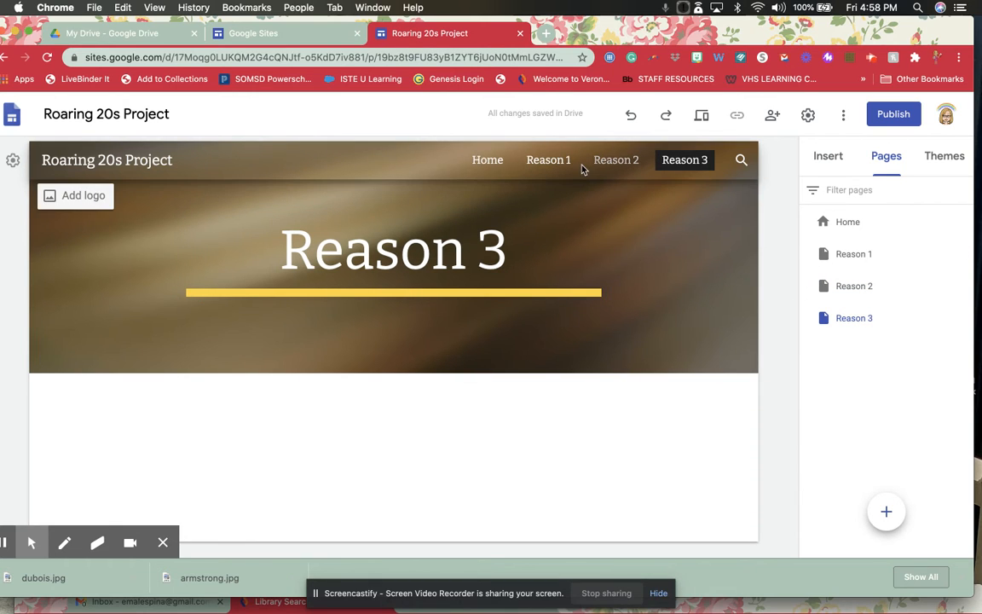
Replace the header title on the Reason 1 page with "Economy".
{"action": "left_click", "coordinate": [554, 161]}
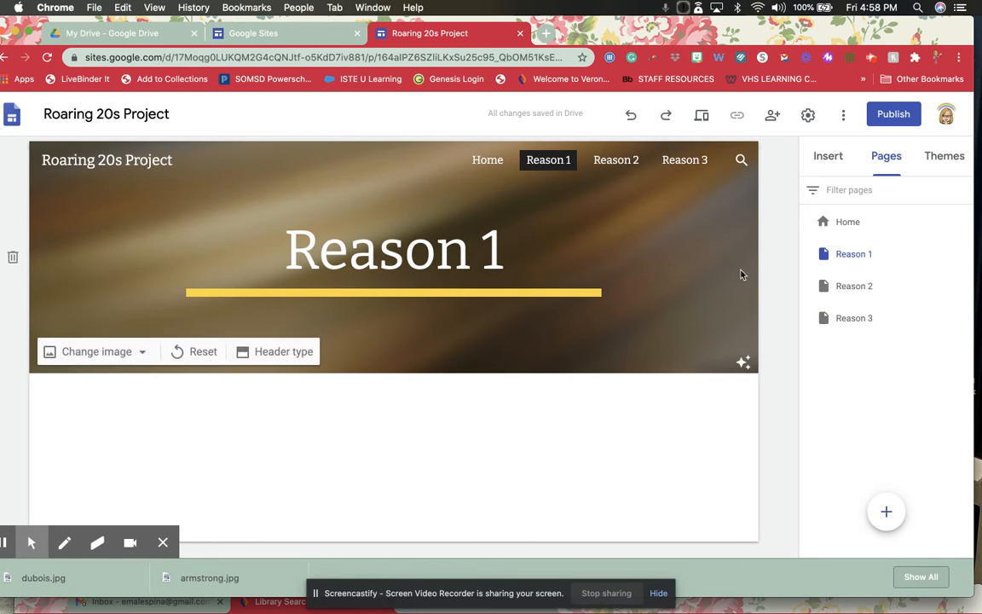
{"action": "left_click", "coordinate": [508, 247]}
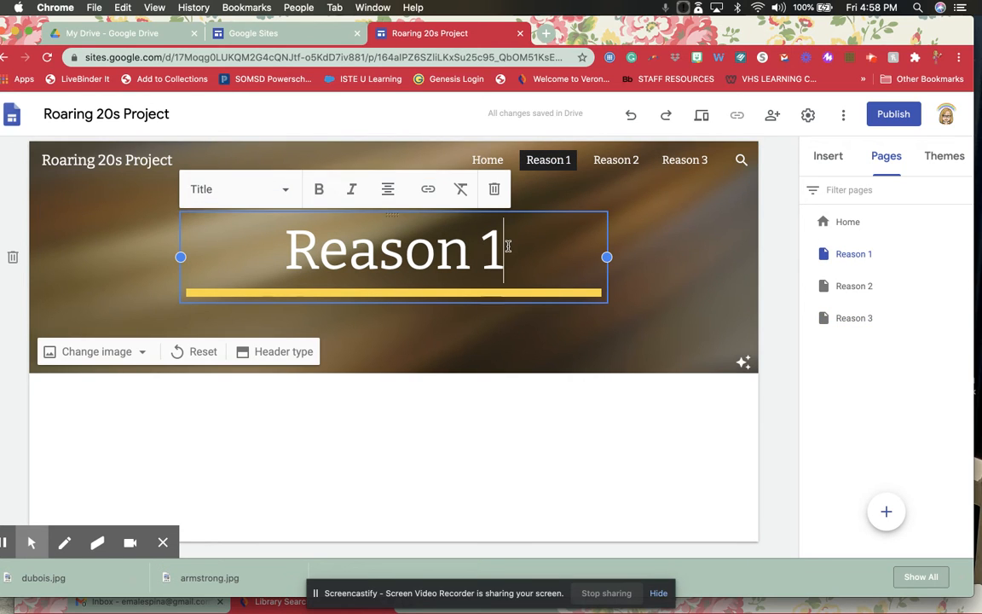
{"action": "left_click_drag", "start_coordinate": [507, 246], "coordinate": [258, 254]}
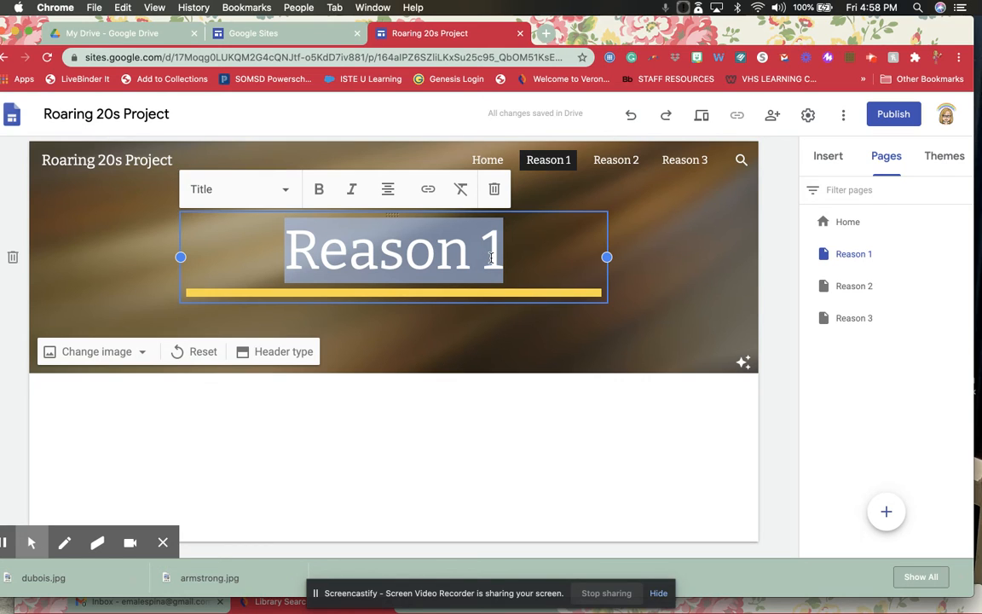
{"action": "type", "text": "Econm"}
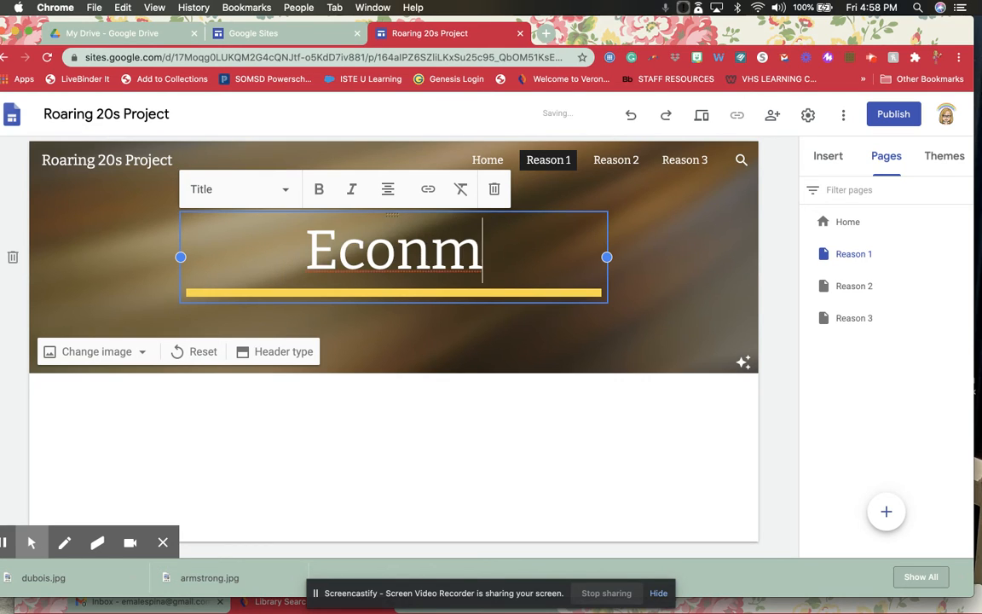
{"action": "key", "text": "BackSpace"}
{"action": "type", "text": "omy"}
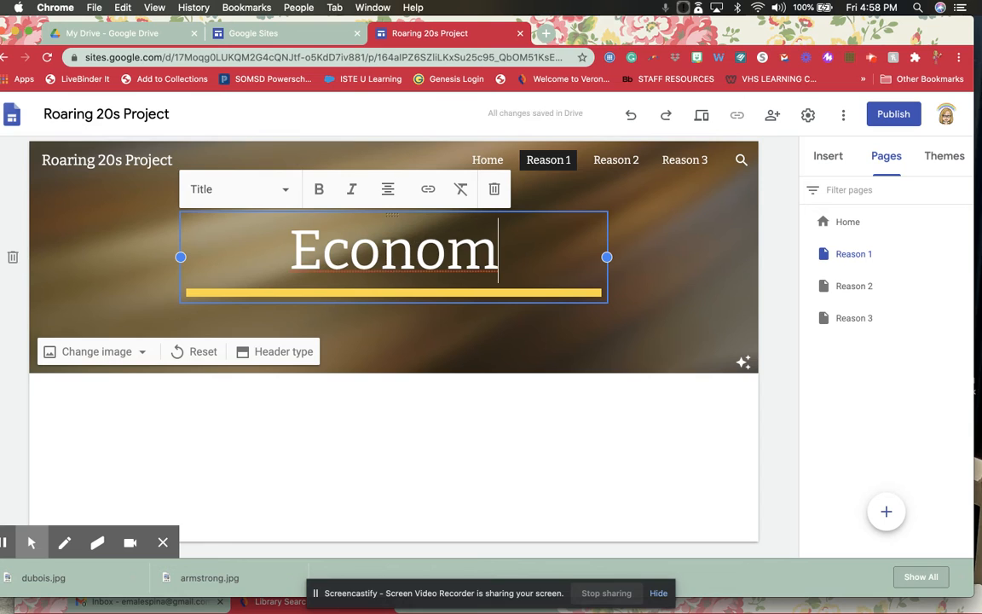
Replace the header title on the Reason 2 page with "Famous People".
{"action": "left_click", "coordinate": [620, 160]}
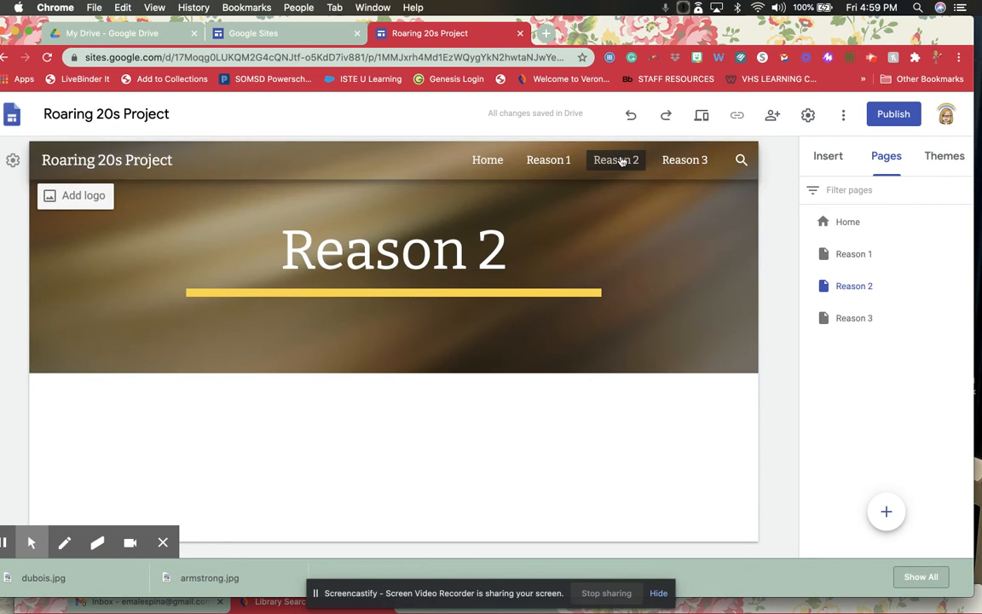
{"action": "left_click", "coordinate": [486, 250]}
{"action": "left_click", "coordinate": [548, 159]}
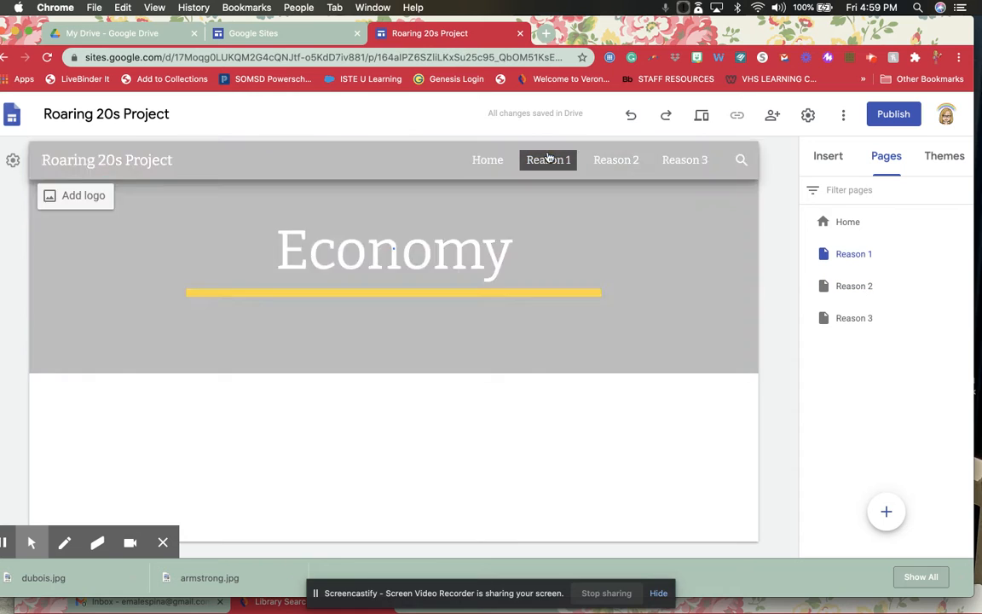
{"action": "left_click", "coordinate": [616, 160]}
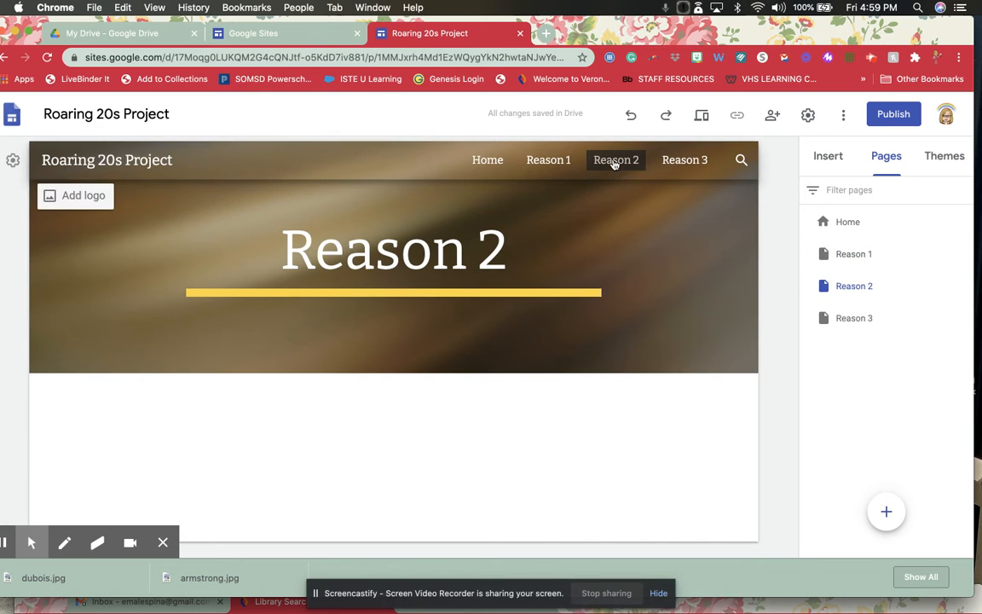
{"action": "left_click", "coordinate": [503, 242]}
{"action": "key", "text": "super+a"}
{"action": "type", "text": "Famous People"}
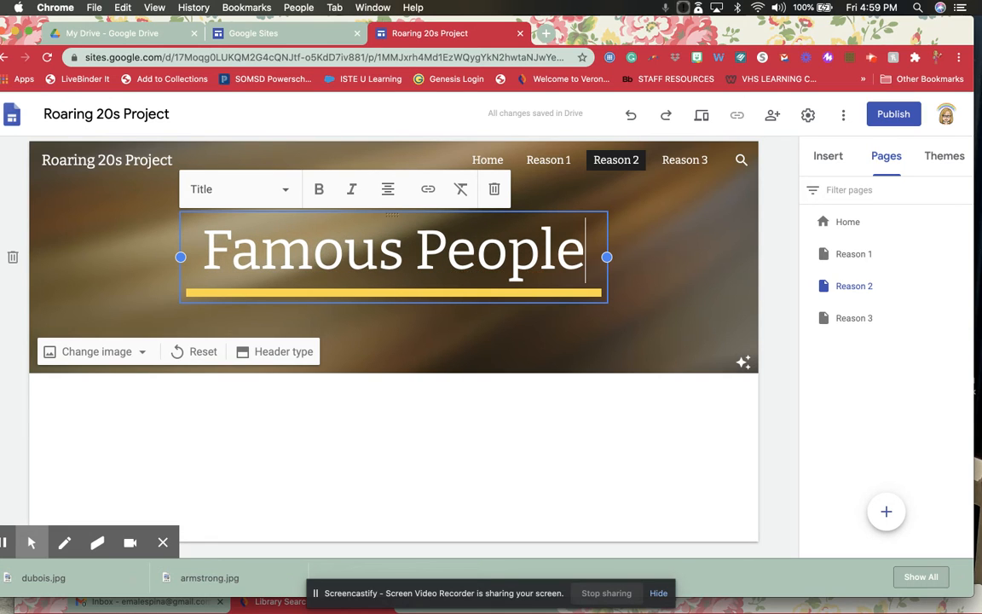
Enlarge the band photo on the Reason 1 page to about three quarters of the page width.
{"action": "left_click", "coordinate": [849, 256]}
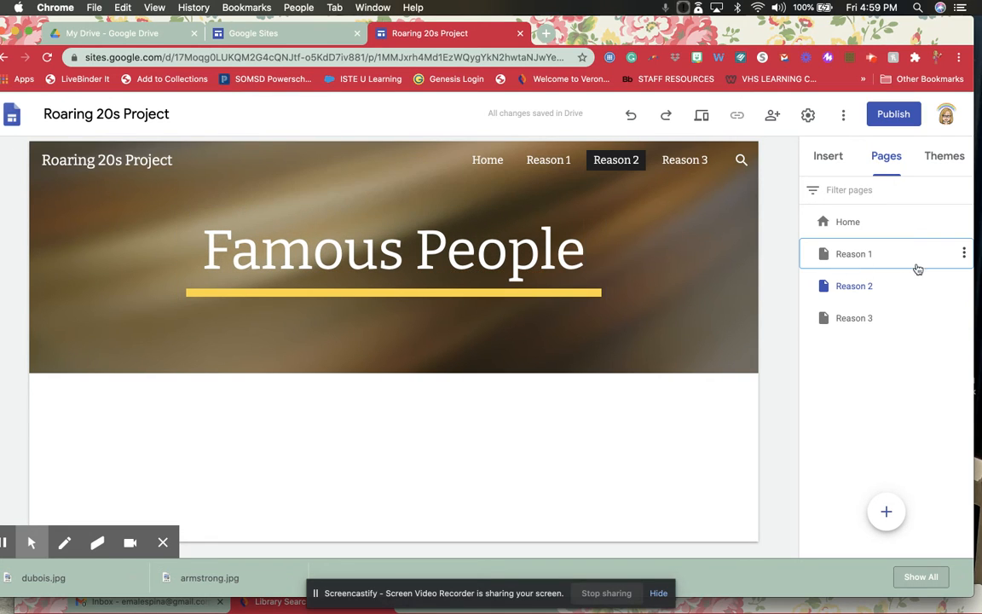
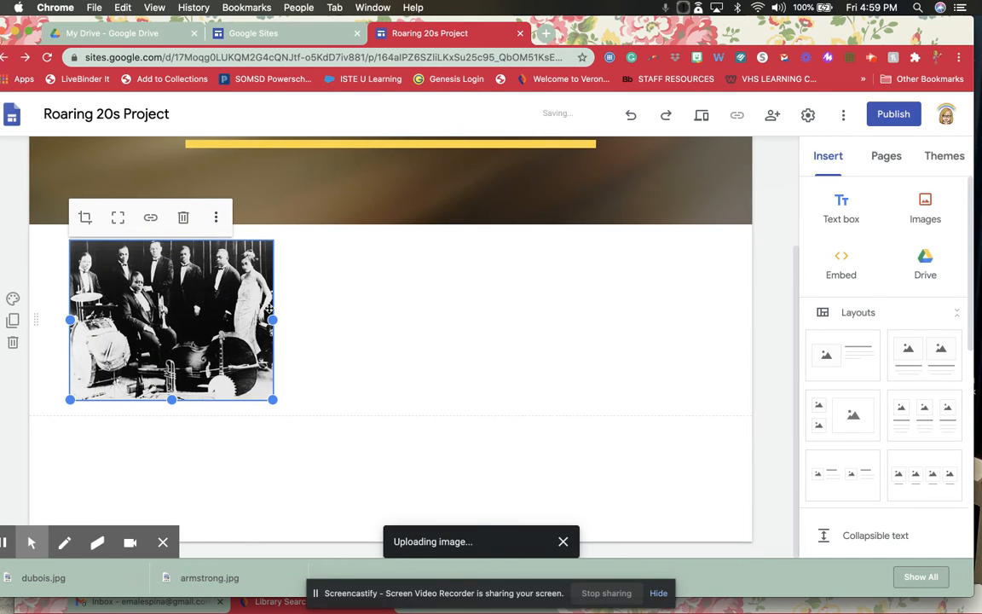
{"action": "left_click_drag", "start_coordinate": [273, 400], "coordinate": [603, 497]}
{"action": "scroll", "coordinate": [430, 350], "scroll_direction": "up", "scroll_amount": 2}
{"action": "scroll", "coordinate": [430, 349], "scroll_direction": "down", "scroll_amount": 1}
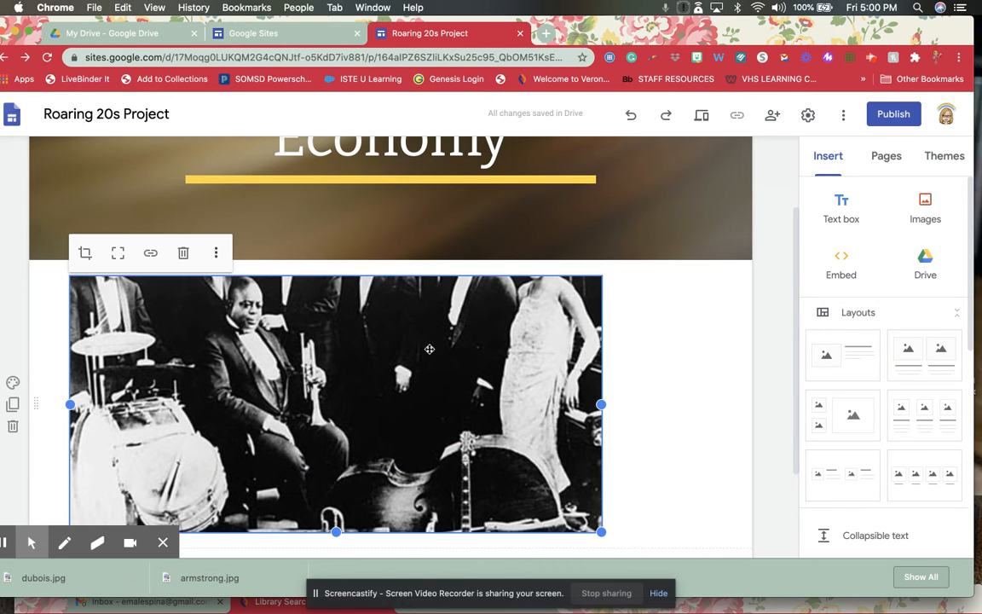
Look at the band photo's editing options, including crop, image replacement, alt text and caption.
{"action": "scroll", "coordinate": [448, 382], "scroll_direction": "down", "scroll_amount": 2}
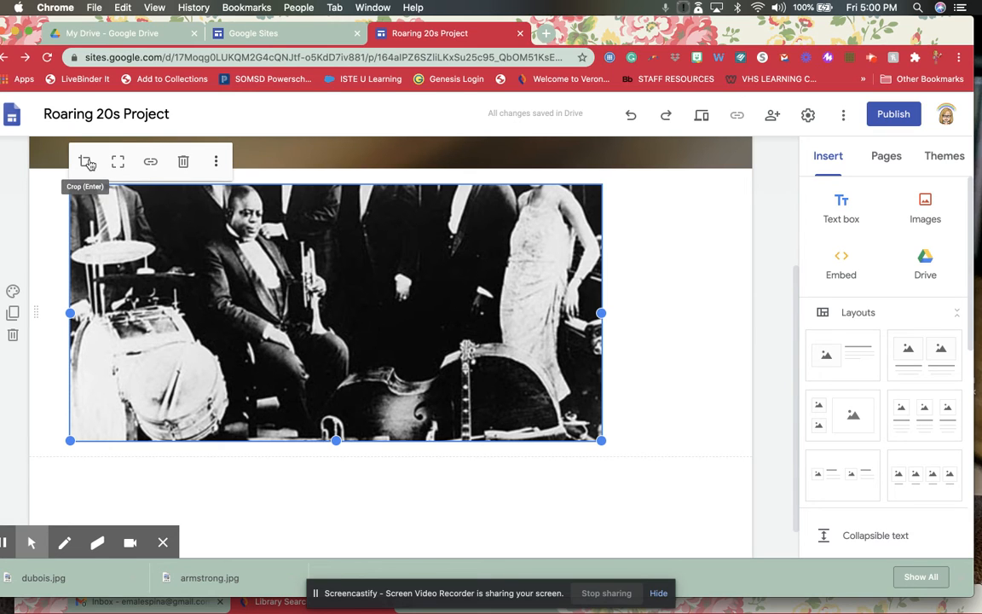
{"action": "left_click", "coordinate": [212, 163]}
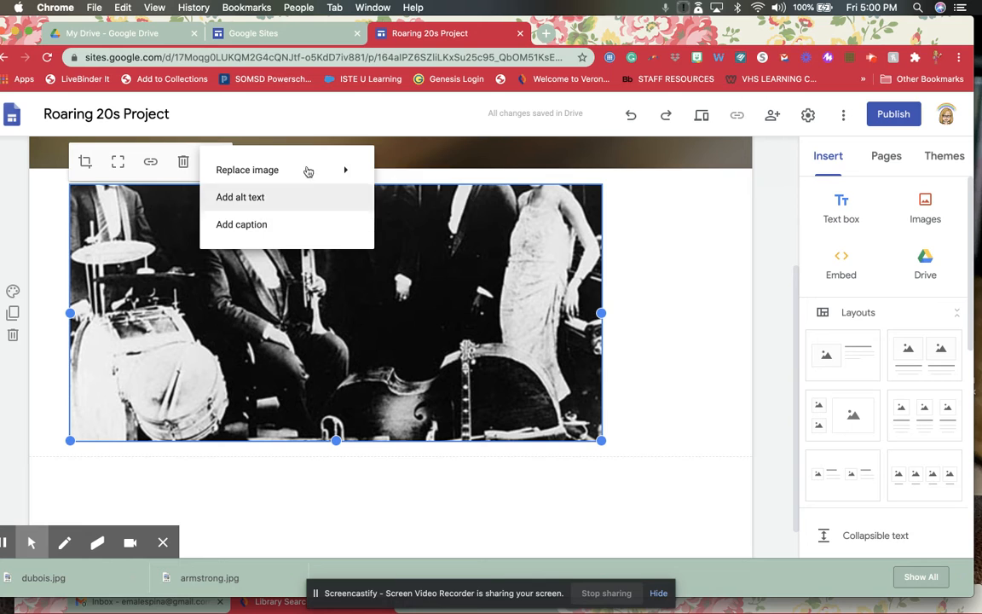
{"action": "mouse_move", "coordinate": [337, 171]}
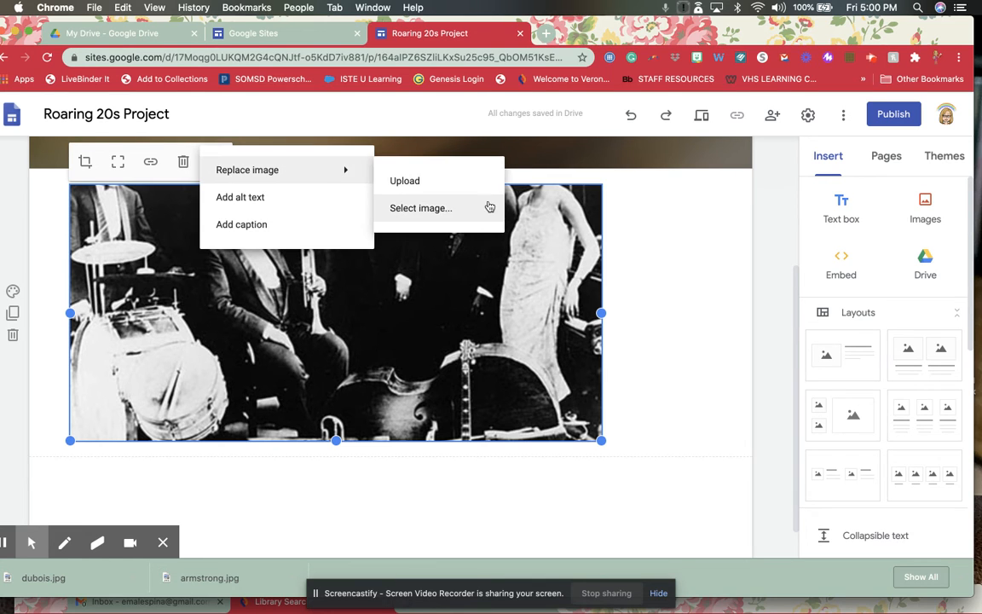
{"action": "left_click", "coordinate": [632, 380]}
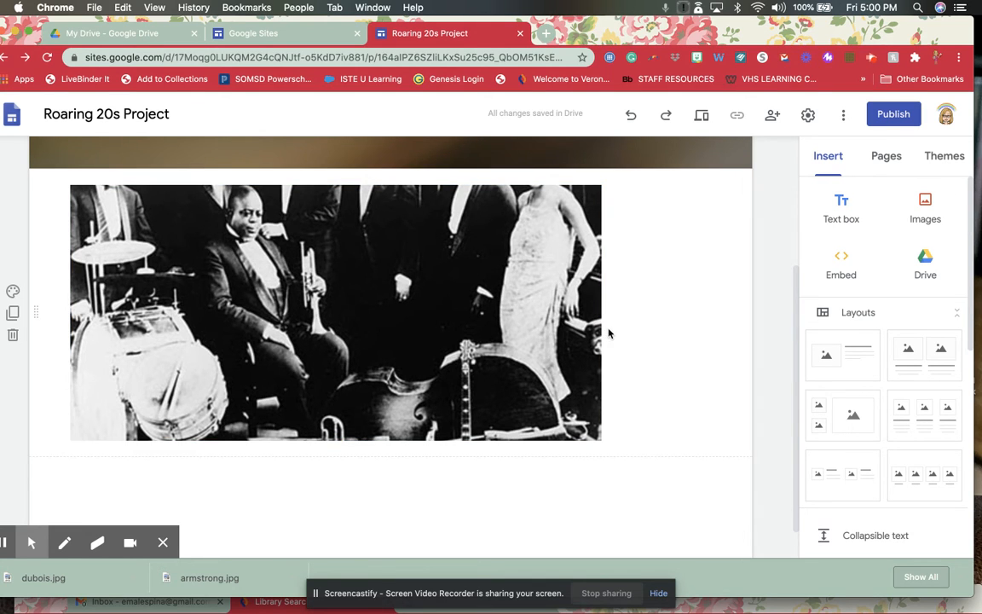
{"action": "left_click", "coordinate": [405, 296]}
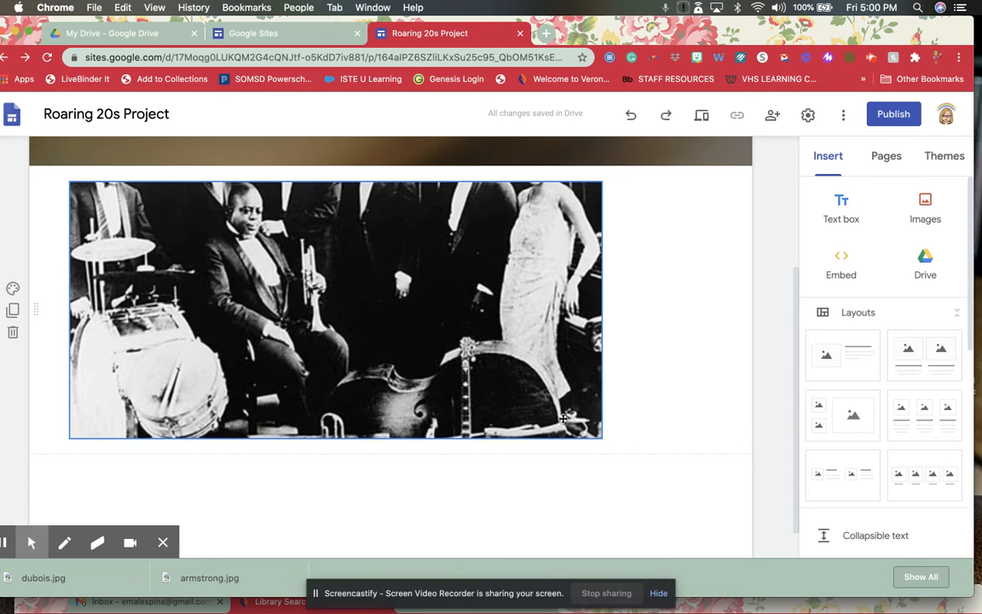
{"action": "left_click", "coordinate": [561, 411]}
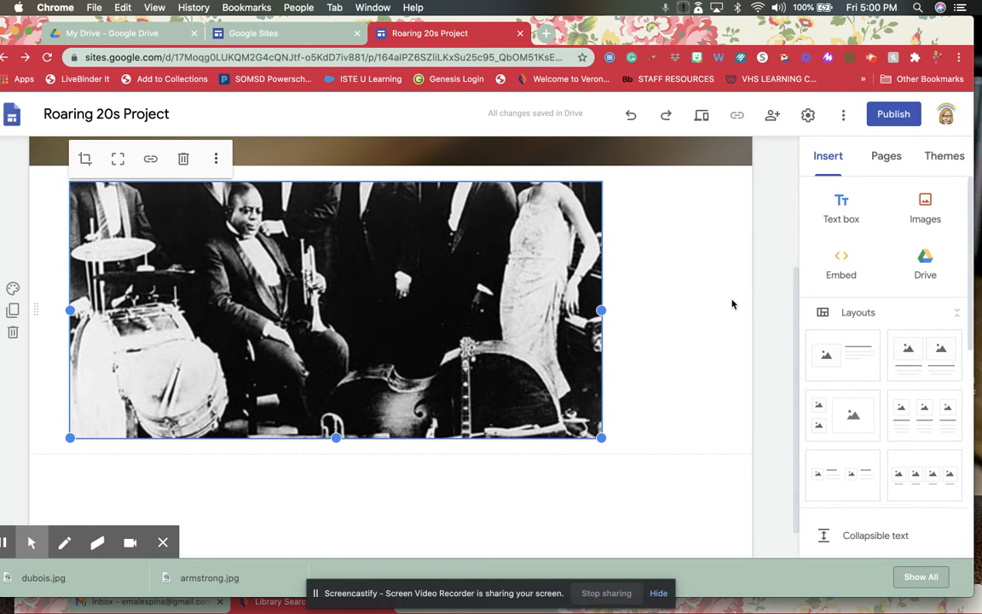
Insert the "9 & 10 Book Club" slide deck from My Drive below the band photo on the Reason 1 page.
{"action": "scroll", "coordinate": [732, 302], "scroll_direction": "down", "scroll_amount": 2}
{"action": "scroll", "coordinate": [879, 291], "scroll_direction": "down", "scroll_amount": 2}
{"action": "scroll", "coordinate": [879, 292], "scroll_direction": "down", "scroll_amount": 2}
{"action": "scroll", "coordinate": [883, 258], "scroll_direction": "up", "scroll_amount": 3}
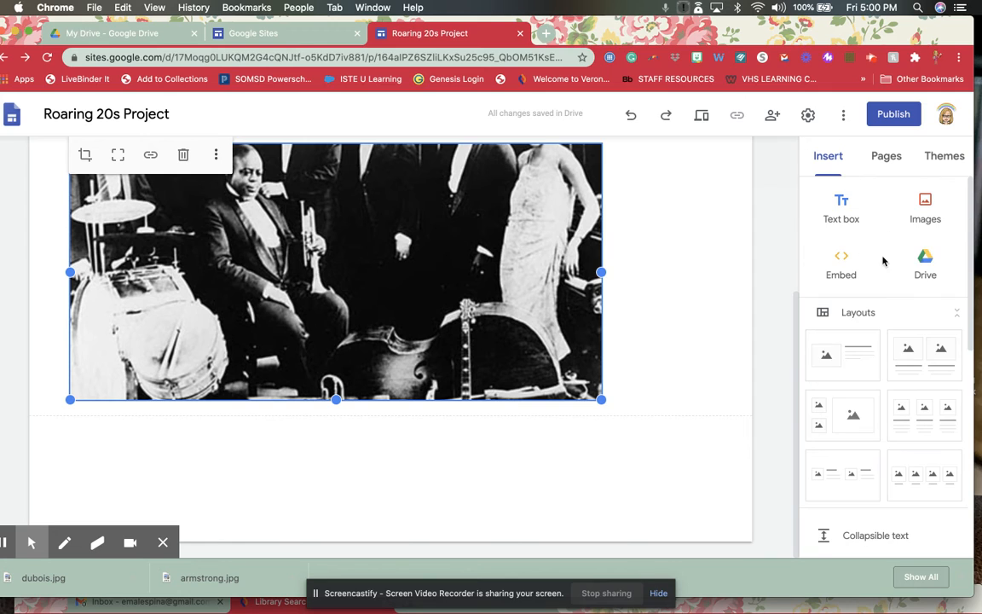
{"action": "left_click", "coordinate": [929, 258]}
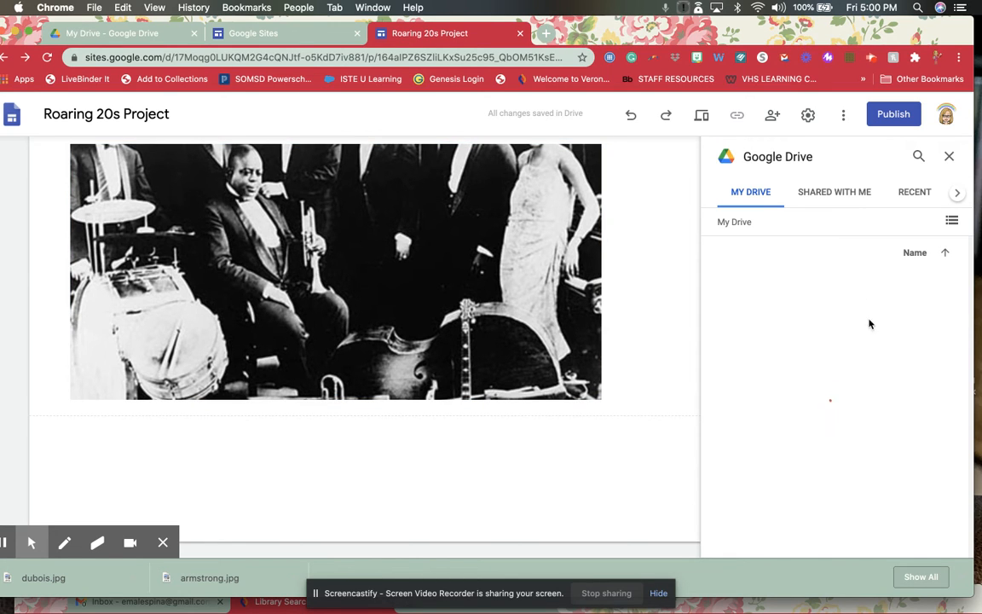
{"action": "scroll", "coordinate": [824, 376], "scroll_direction": "down", "scroll_amount": 5}
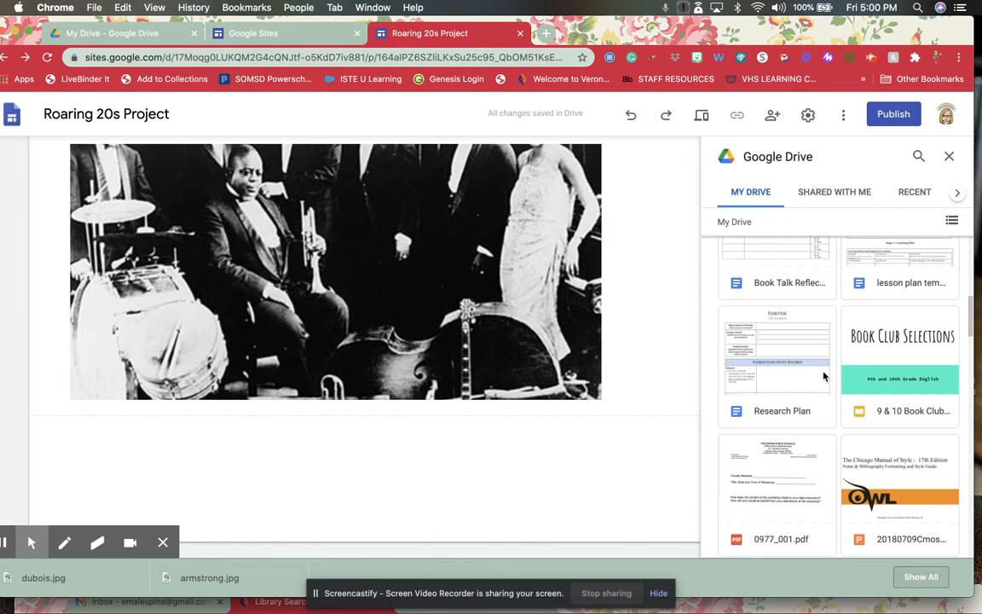
{"action": "scroll", "coordinate": [886, 385], "scroll_direction": "down", "scroll_amount": 1}
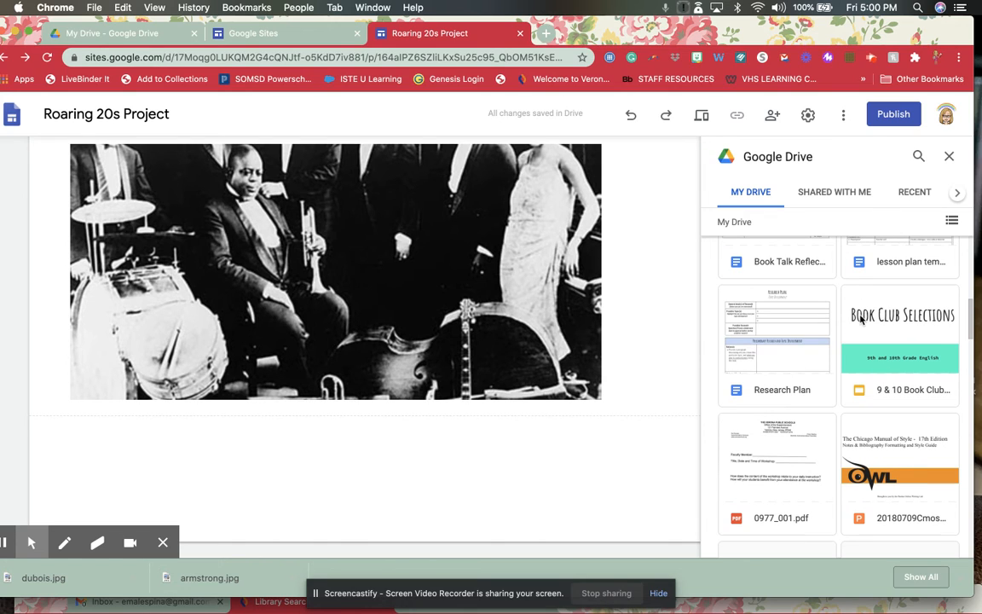
{"action": "left_click", "coordinate": [861, 318]}
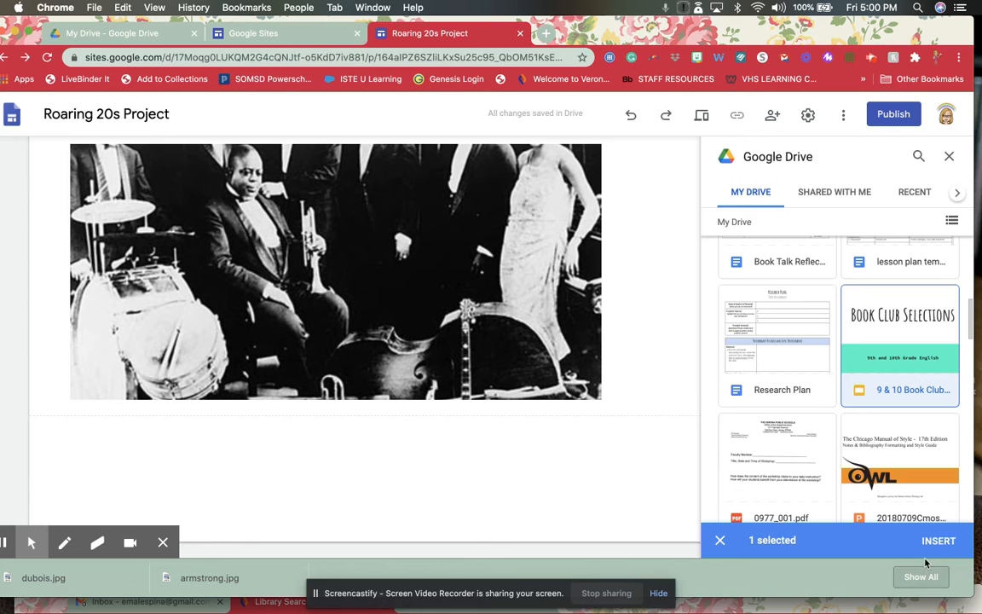
{"action": "left_click", "coordinate": [938, 555]}
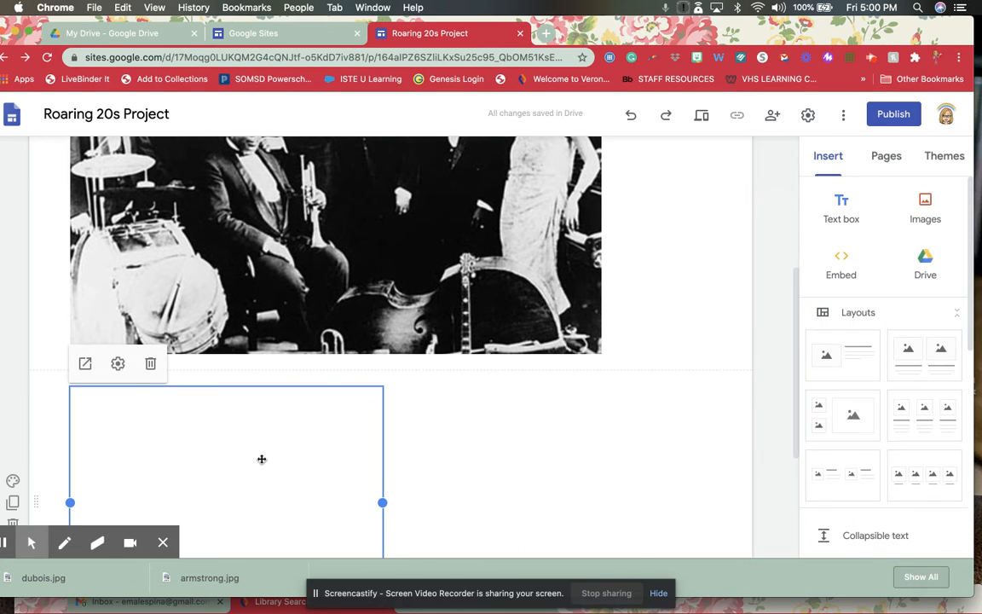
{"action": "scroll", "coordinate": [305, 458], "scroll_direction": "down", "scroll_amount": 3}
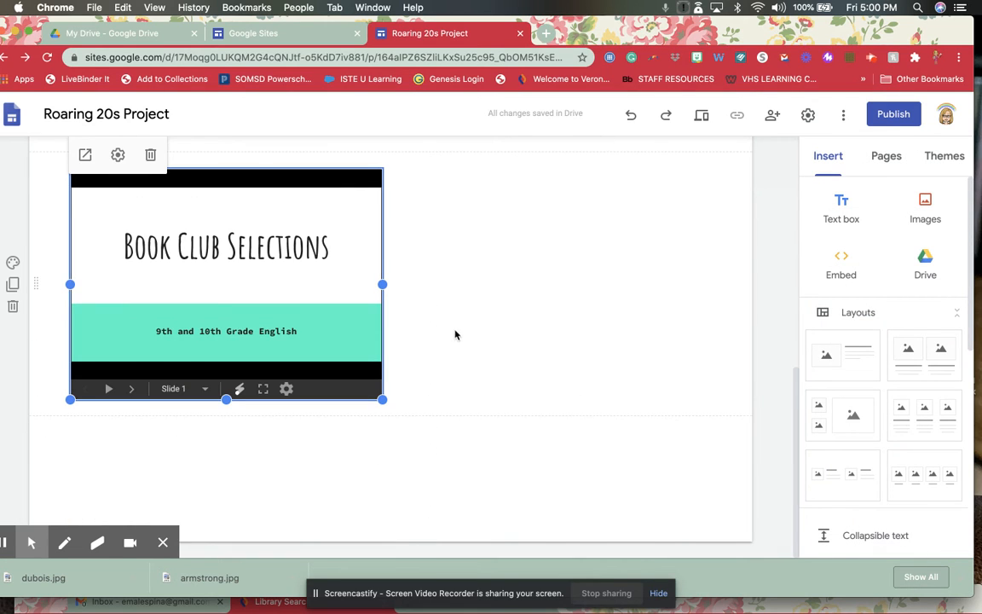
On the Reason 2 page, search YouTube for "roaring 20s people" to find a video to embed.
{"action": "scroll", "coordinate": [921, 380], "scroll_direction": "down", "scroll_amount": 5}
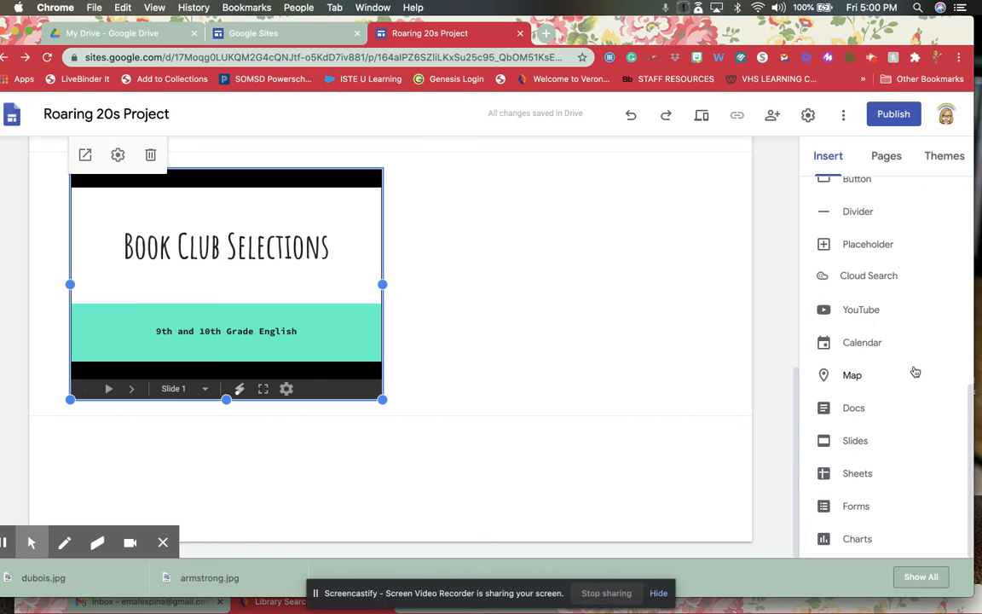
{"action": "scroll", "coordinate": [911, 382], "scroll_direction": "up", "scroll_amount": 3}
{"action": "scroll", "coordinate": [910, 384], "scroll_direction": "down", "scroll_amount": 2}
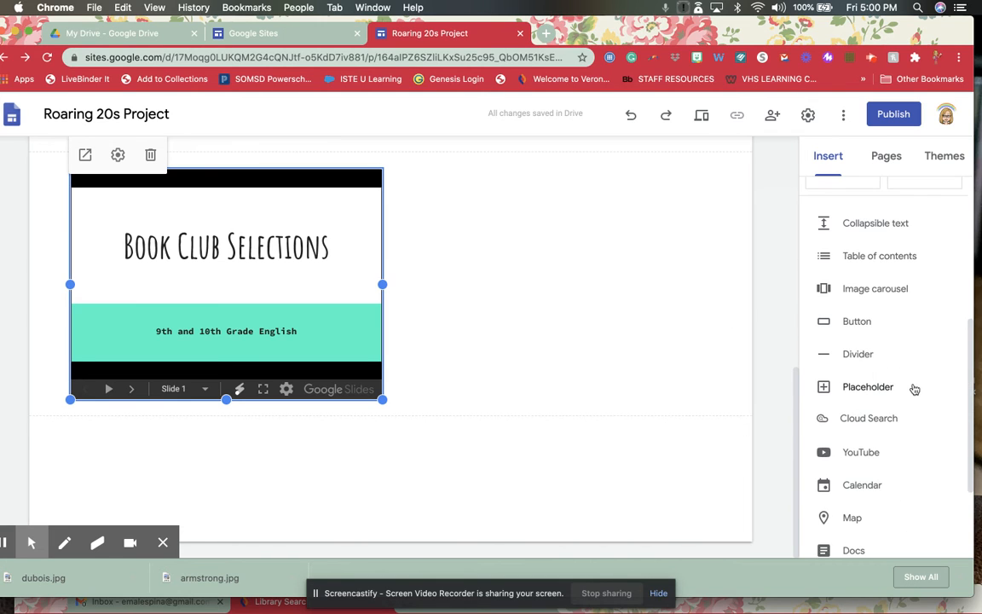
{"action": "scroll", "coordinate": [910, 384], "scroll_direction": "down", "scroll_amount": 2}
{"action": "scroll", "coordinate": [756, 265], "scroll_direction": "up", "scroll_amount": 10}
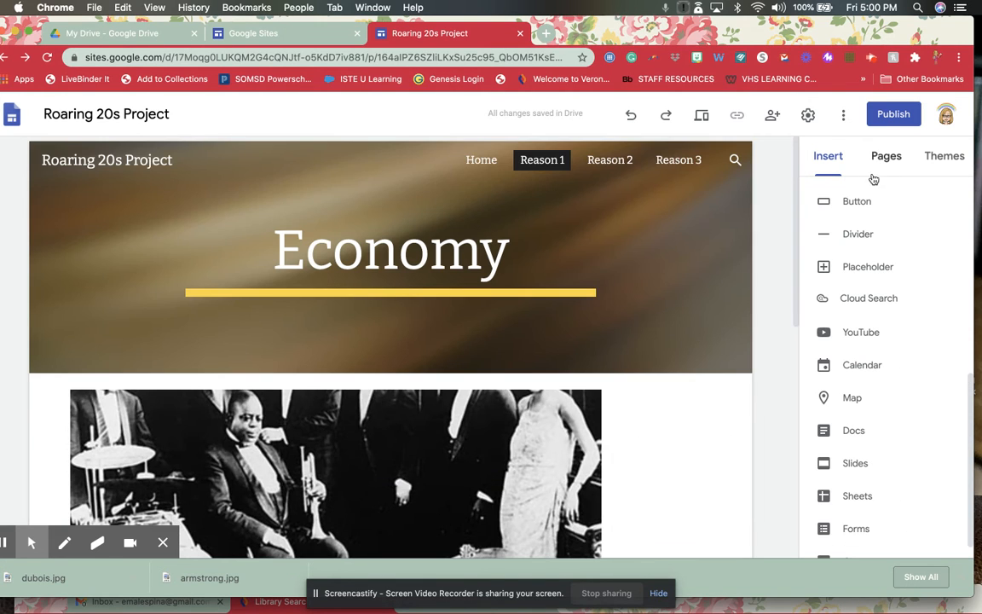
{"action": "left_click", "coordinate": [629, 161]}
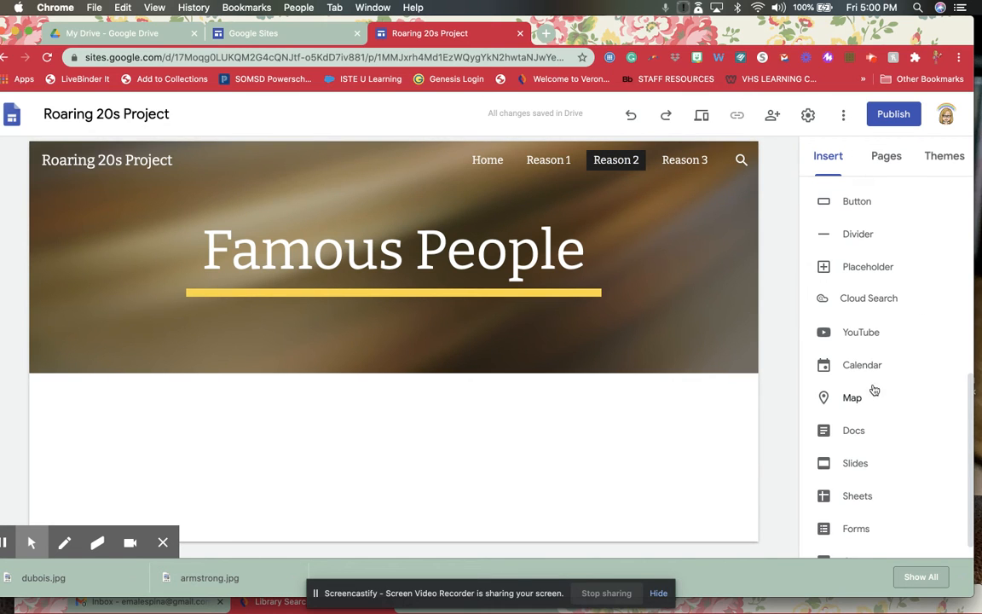
{"action": "scroll", "coordinate": [887, 382], "scroll_direction": "down", "scroll_amount": 1}
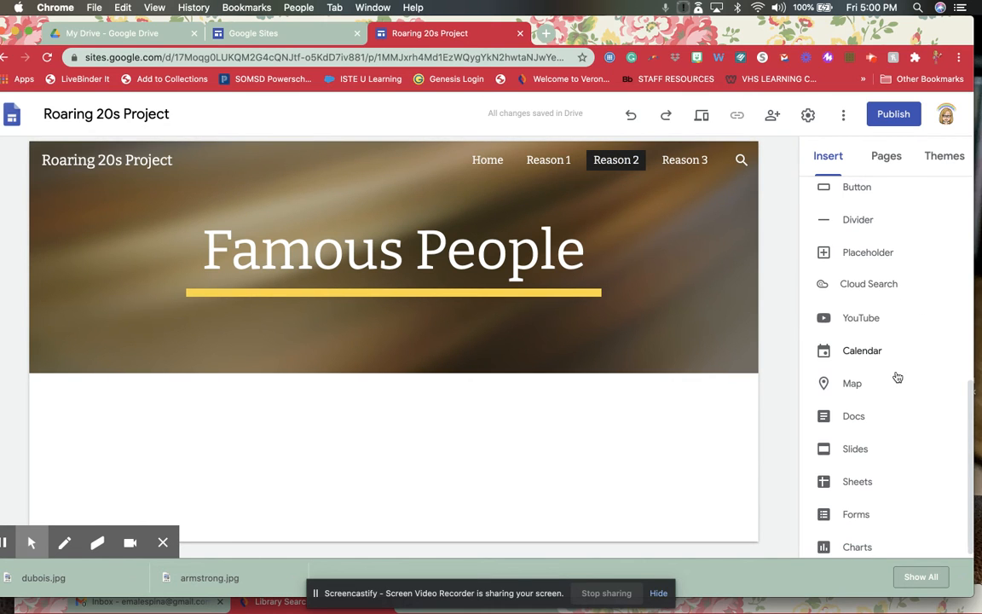
{"action": "left_click", "coordinate": [855, 320]}
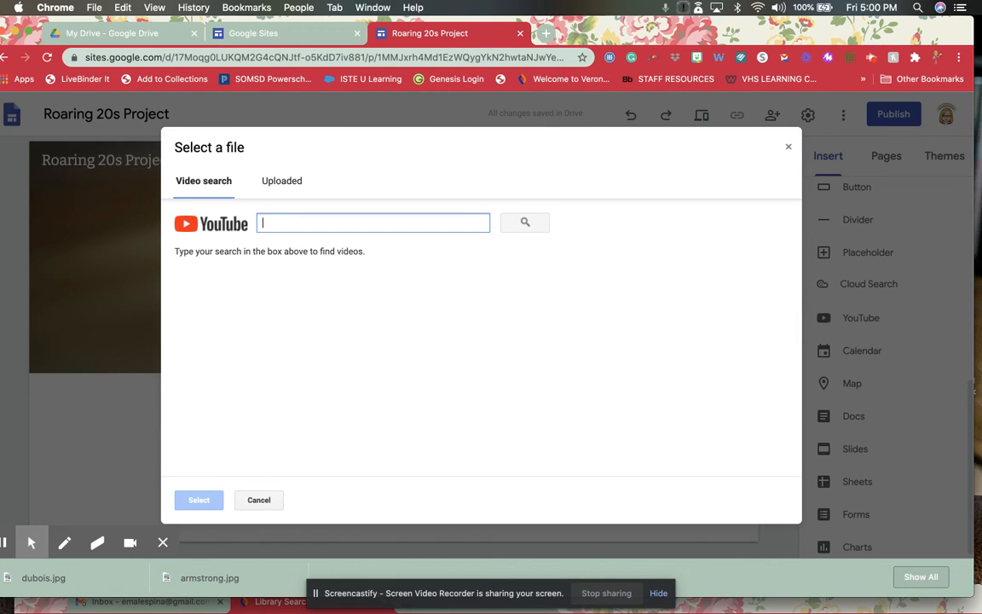
{"action": "type", "text": "rao"}
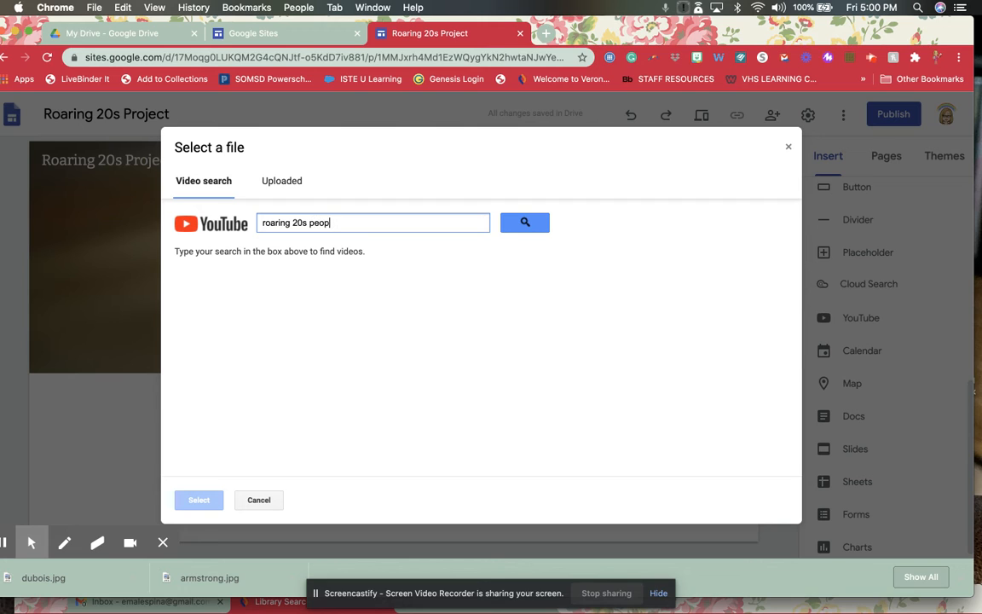
{"action": "type", "text": "le"}
{"action": "key", "text": "Return"}
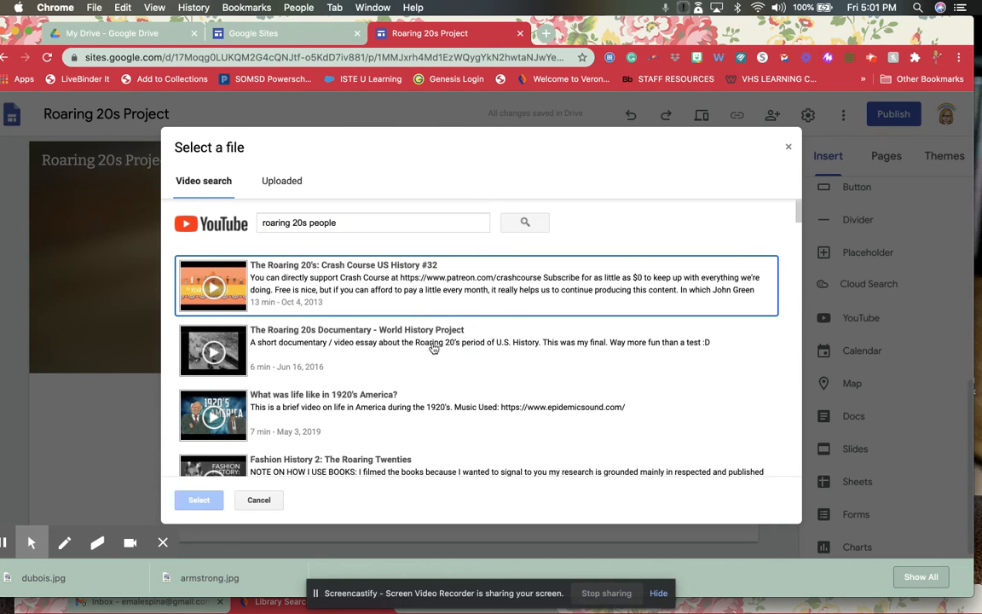
Embed the video "What was life like in 1920's America?" and enlarge it to about three quarters of the page width.
{"action": "scroll", "coordinate": [434, 348], "scroll_direction": "down", "scroll_amount": 3}
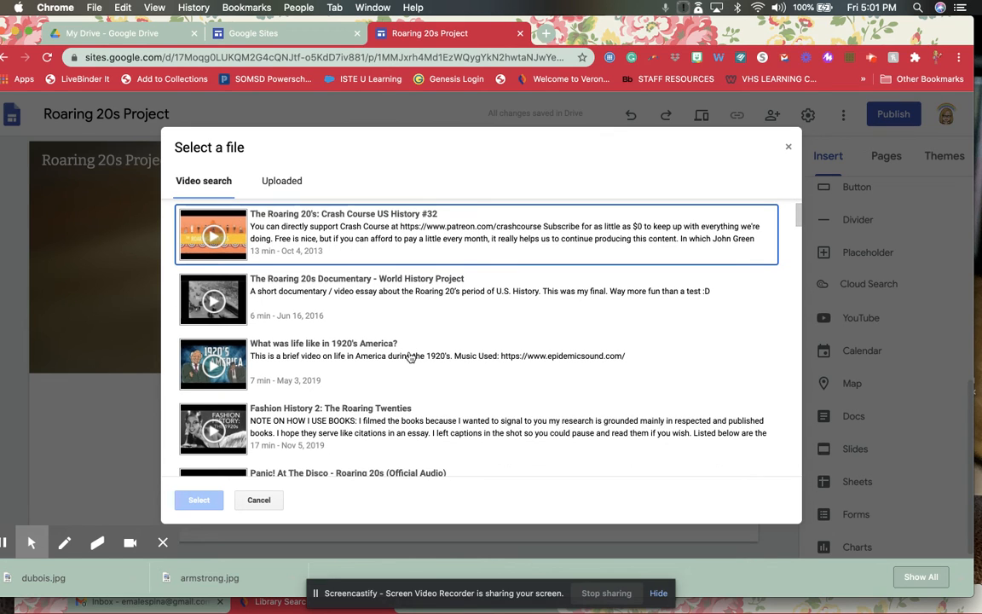
{"action": "left_click", "coordinate": [409, 358]}
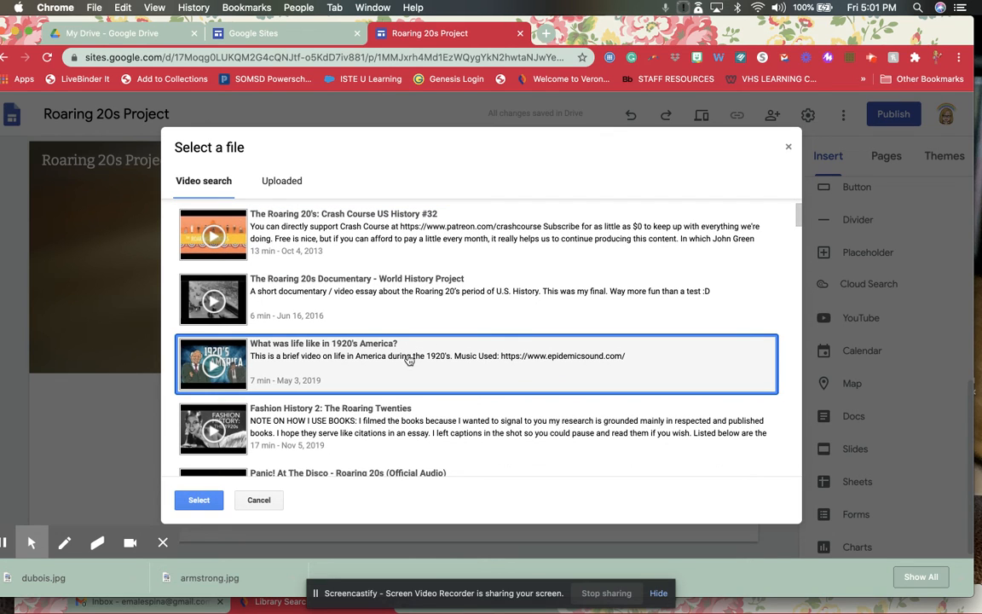
{"action": "left_click", "coordinate": [199, 499]}
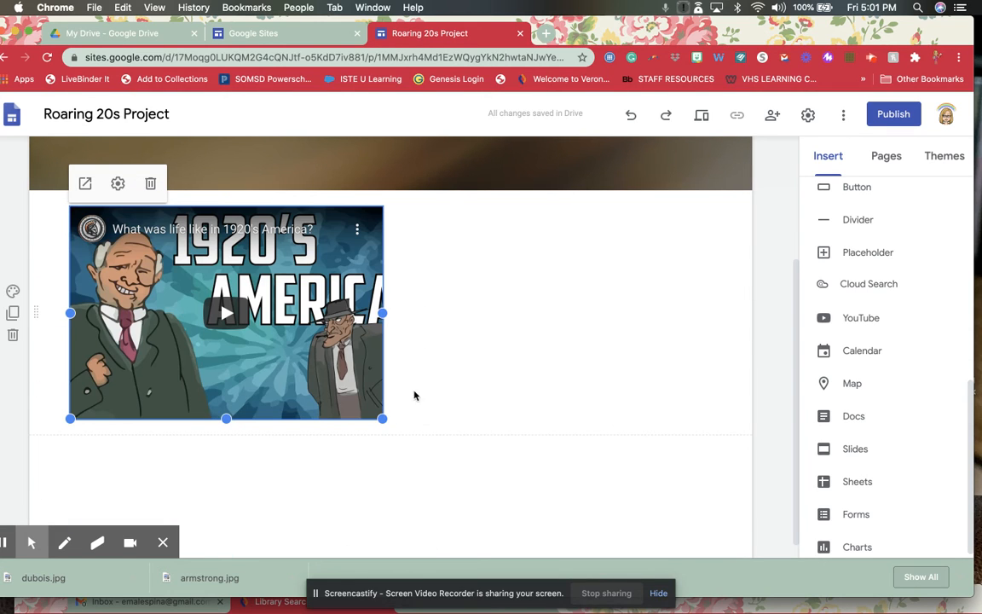
{"action": "left_click_drag", "start_coordinate": [383, 420], "coordinate": [601, 468]}
Add a text box above the video containing "THis video is about...".
{"action": "scroll", "coordinate": [667, 382], "scroll_direction": "up", "scroll_amount": 5}
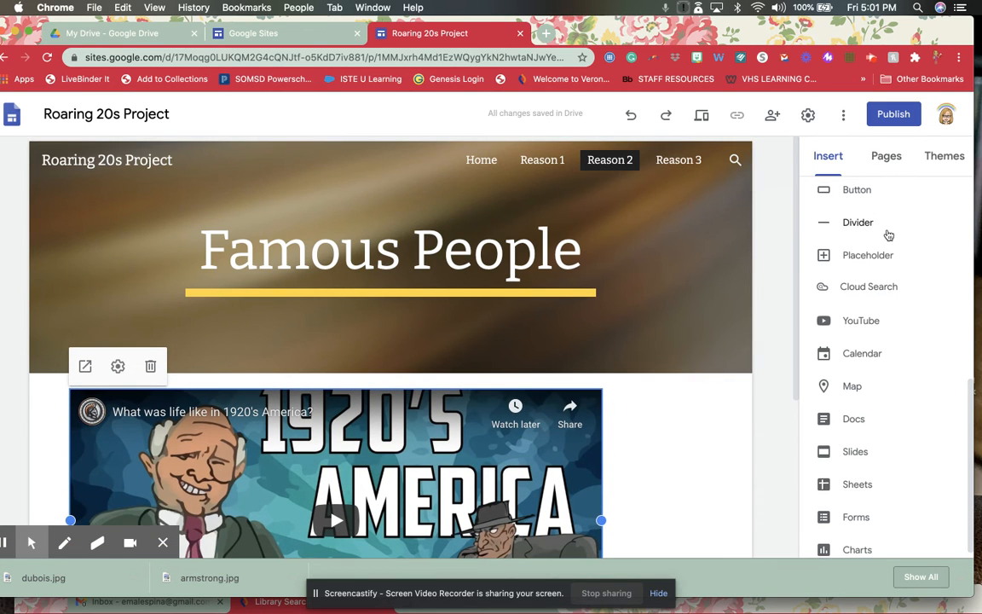
{"action": "scroll", "coordinate": [861, 226], "scroll_direction": "up", "scroll_amount": 5}
{"action": "left_click", "coordinate": [849, 214]}
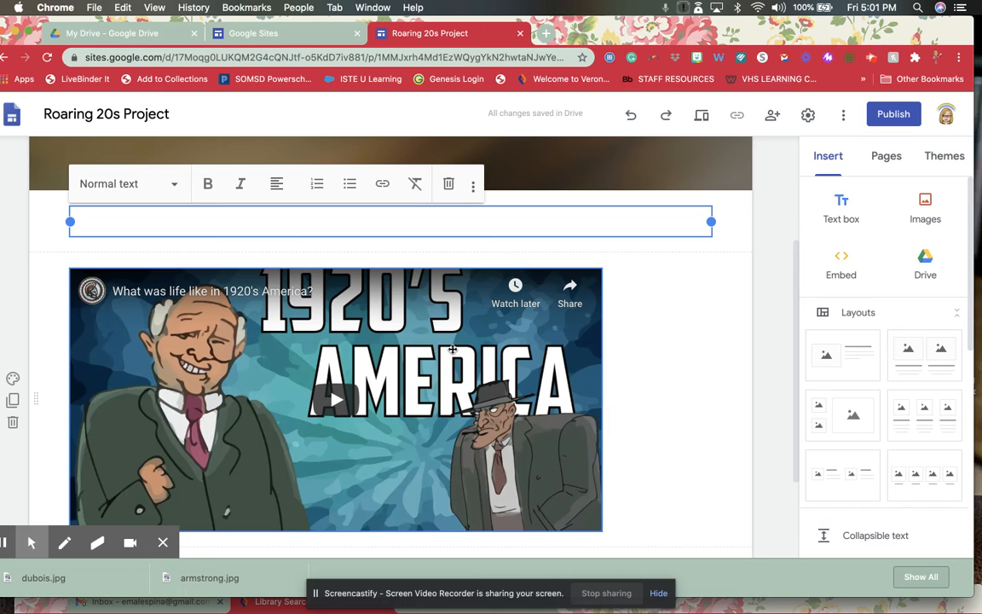
{"action": "type", "text": "THis video is about..."}
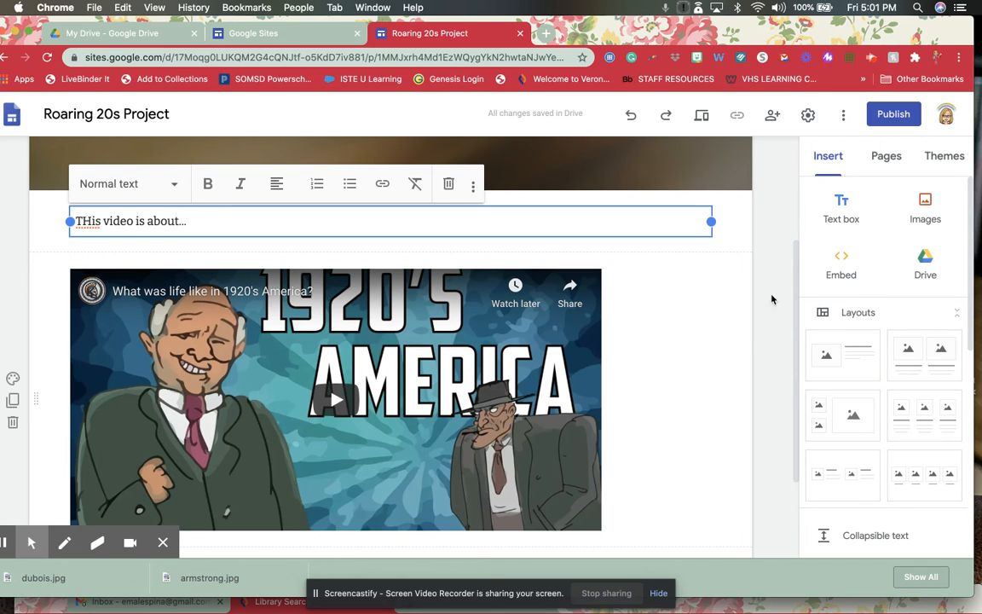
Insert a divider between the text box and the video on the Reason 2 page.
{"action": "scroll", "coordinate": [862, 287], "scroll_direction": "down", "scroll_amount": 3}
{"action": "scroll", "coordinate": [894, 312], "scroll_direction": "down", "scroll_amount": 5}
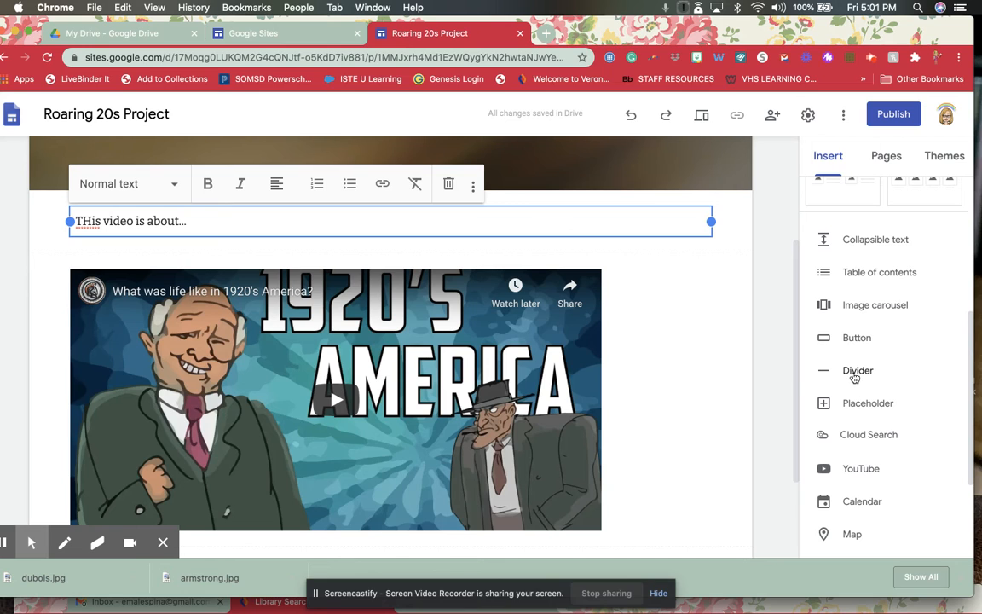
{"action": "left_click", "coordinate": [855, 372]}
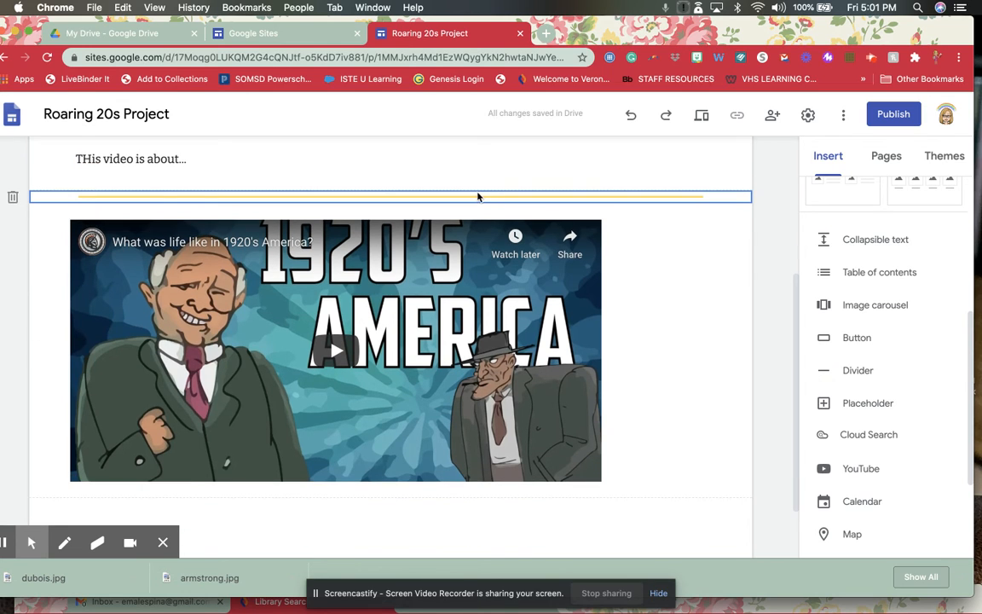
{"action": "left_click", "coordinate": [739, 221]}
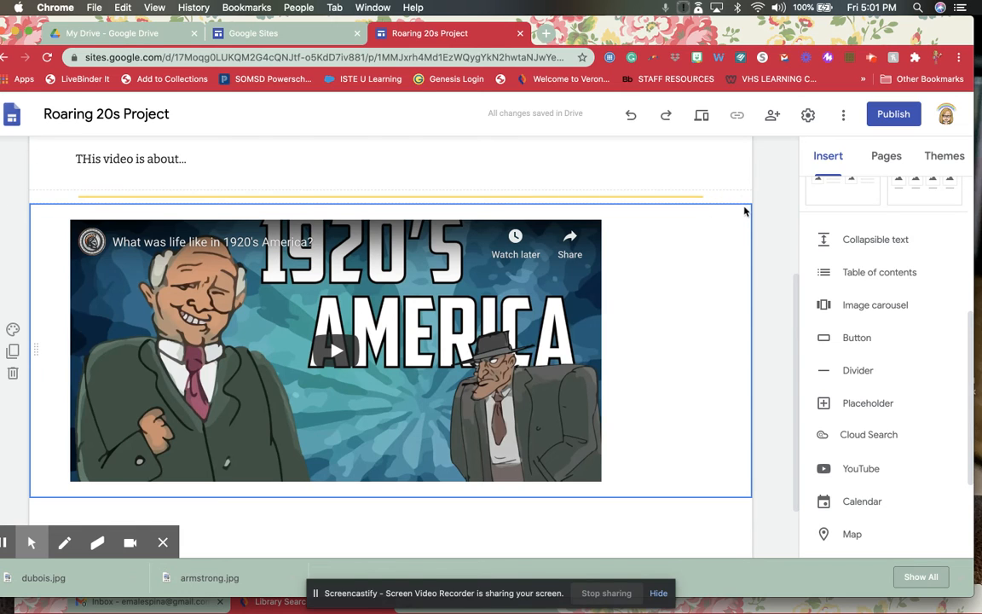
{"action": "left_click", "coordinate": [678, 197]}
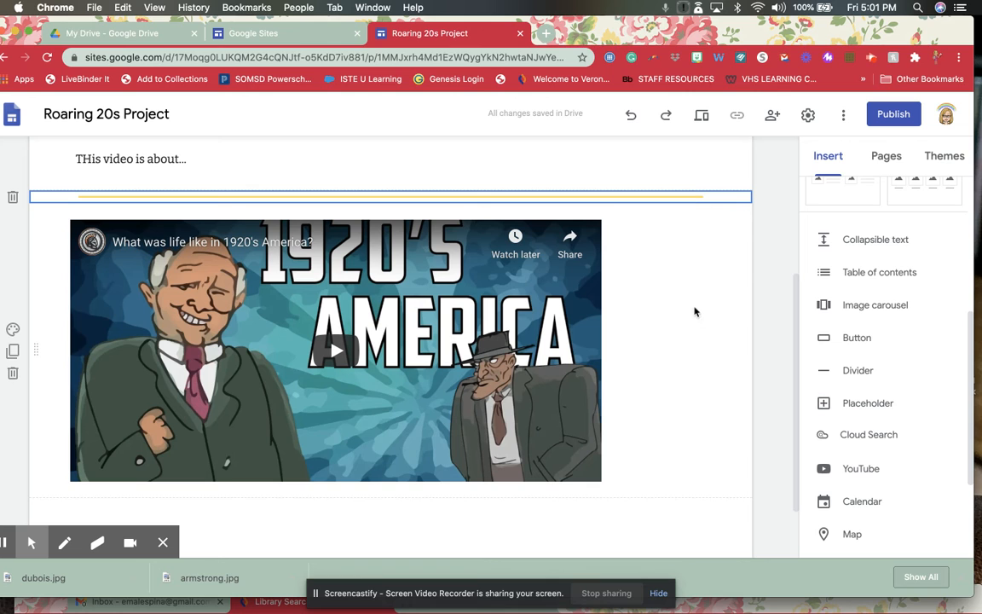
Try to move the video section above the divider and the text box.
{"action": "scroll", "coordinate": [535, 276], "scroll_direction": "down", "scroll_amount": 1}
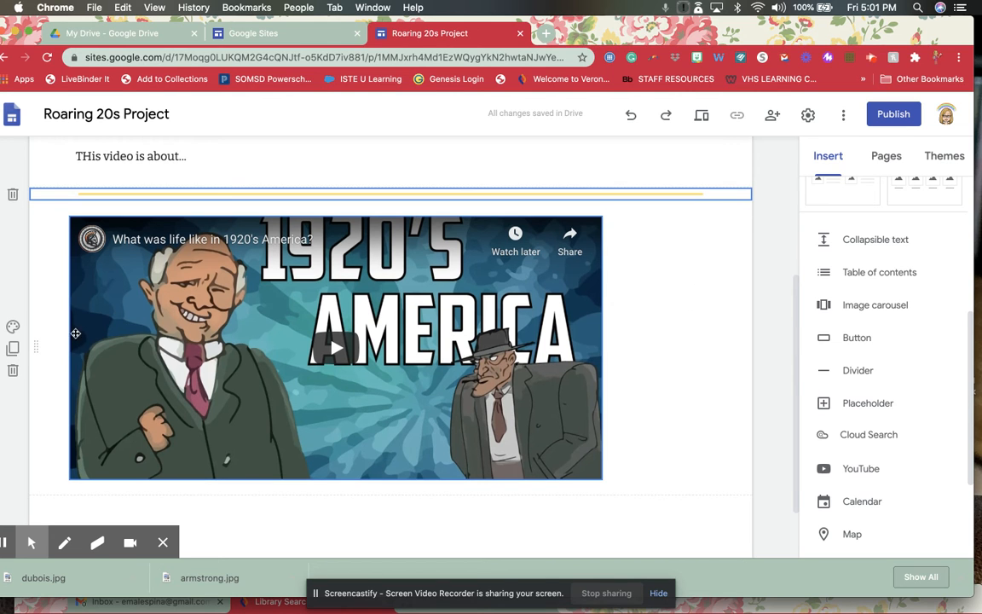
{"action": "left_click_drag", "start_coordinate": [35, 347], "coordinate": [29, 280]}
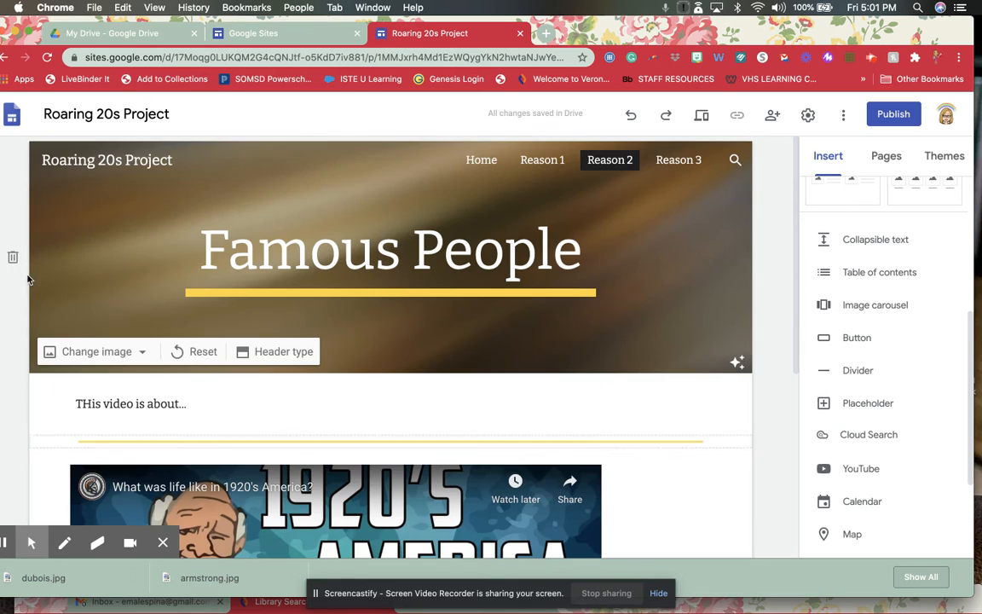
{"action": "scroll", "coordinate": [340, 400], "scroll_direction": "down", "scroll_amount": 3}
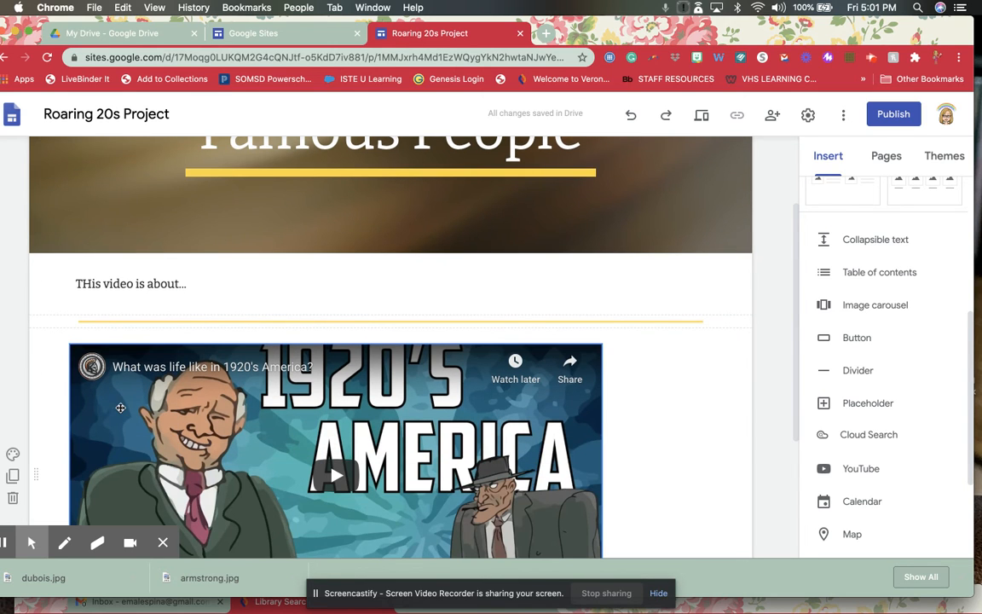
{"action": "scroll", "coordinate": [96, 413], "scroll_direction": "down", "scroll_amount": 3}
{"action": "left_click_drag", "start_coordinate": [38, 361], "coordinate": [29, 214]}
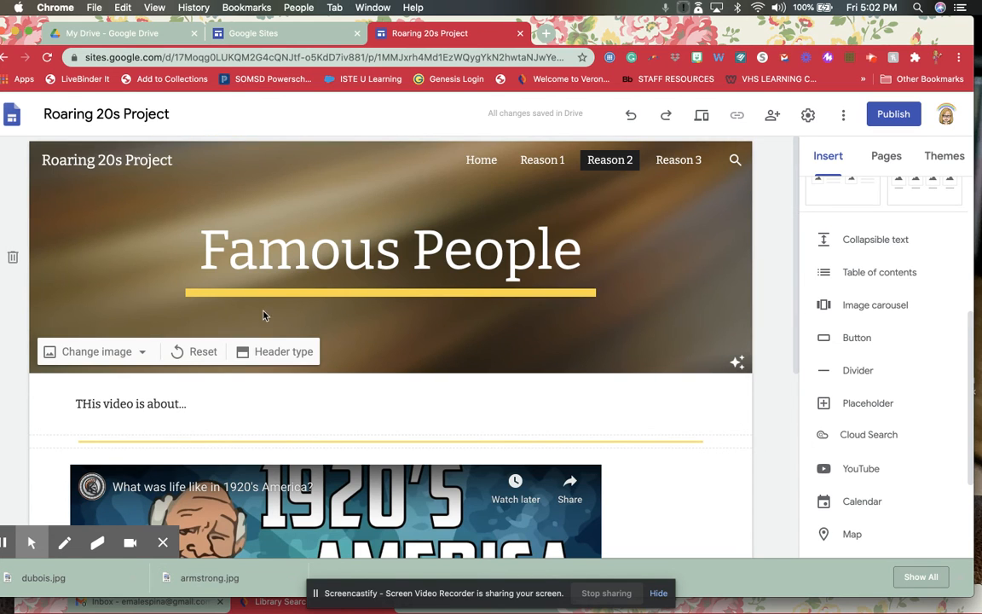
Set the video section's background to Emphasis 2.
{"action": "scroll", "coordinate": [264, 316], "scroll_direction": "down", "scroll_amount": 5}
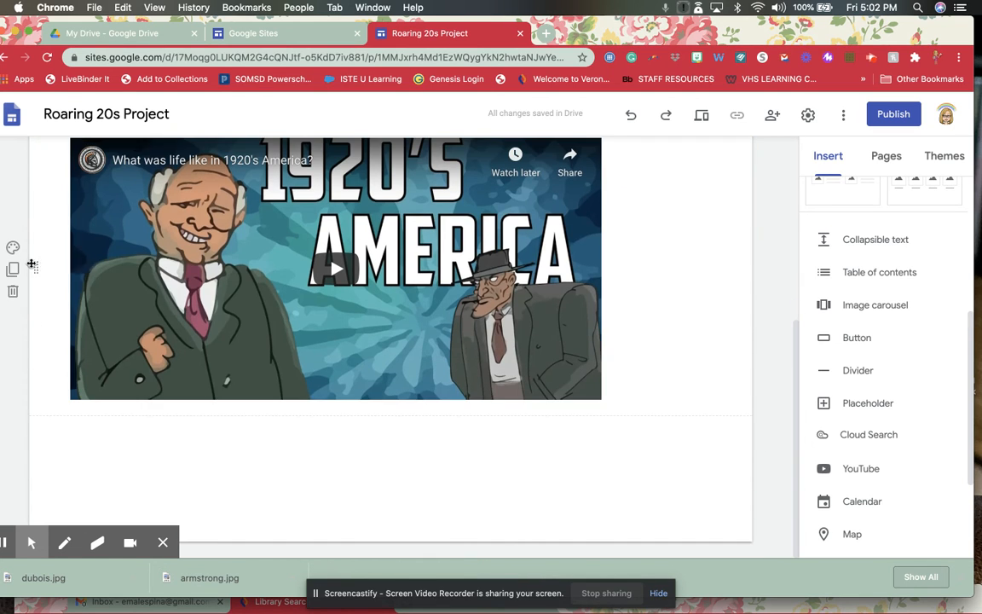
{"action": "left_click", "coordinate": [12, 248]}
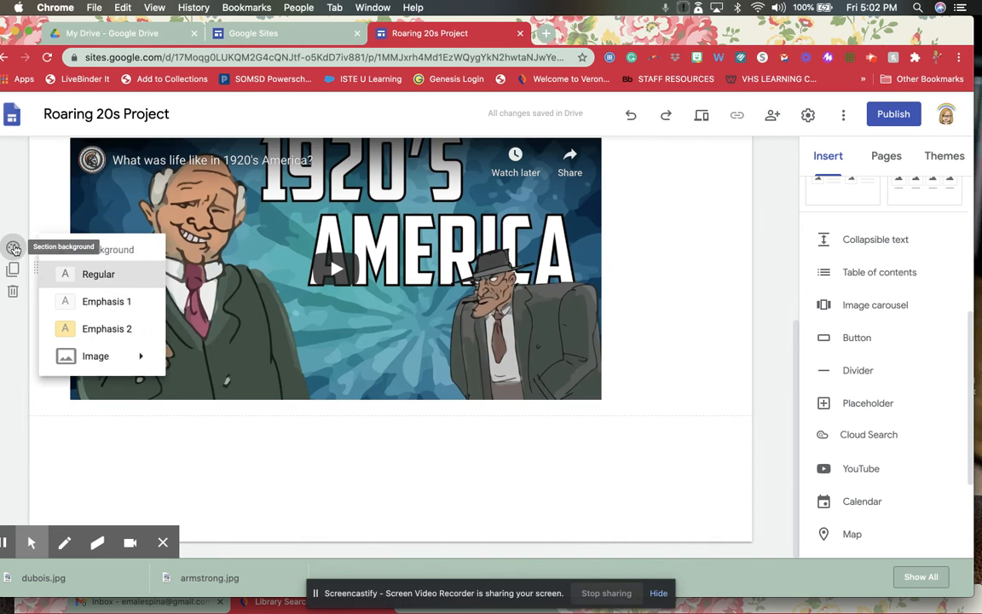
{"action": "mouse_move", "coordinate": [136, 361]}
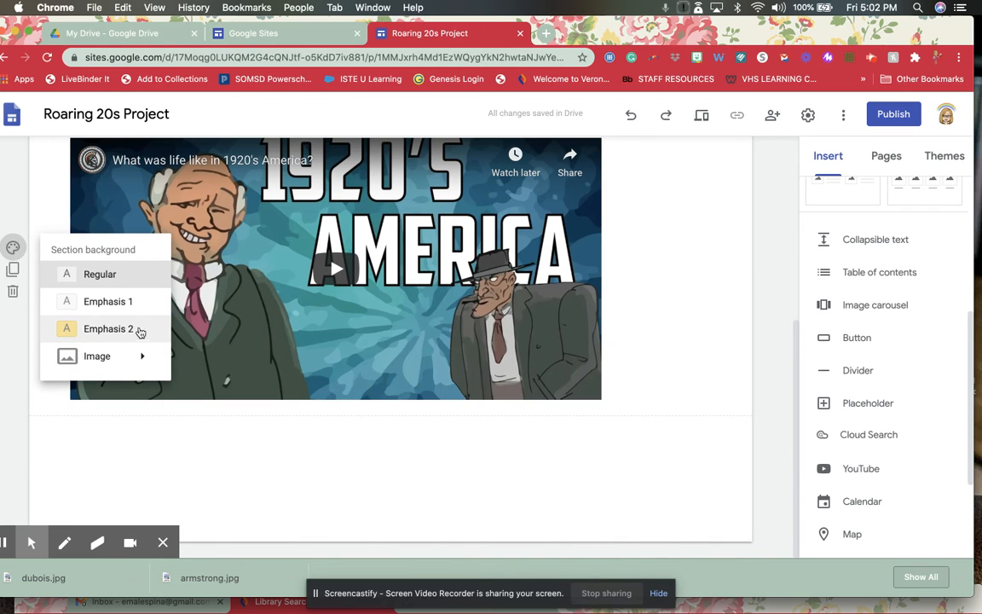
{"action": "left_click", "coordinate": [133, 329]}
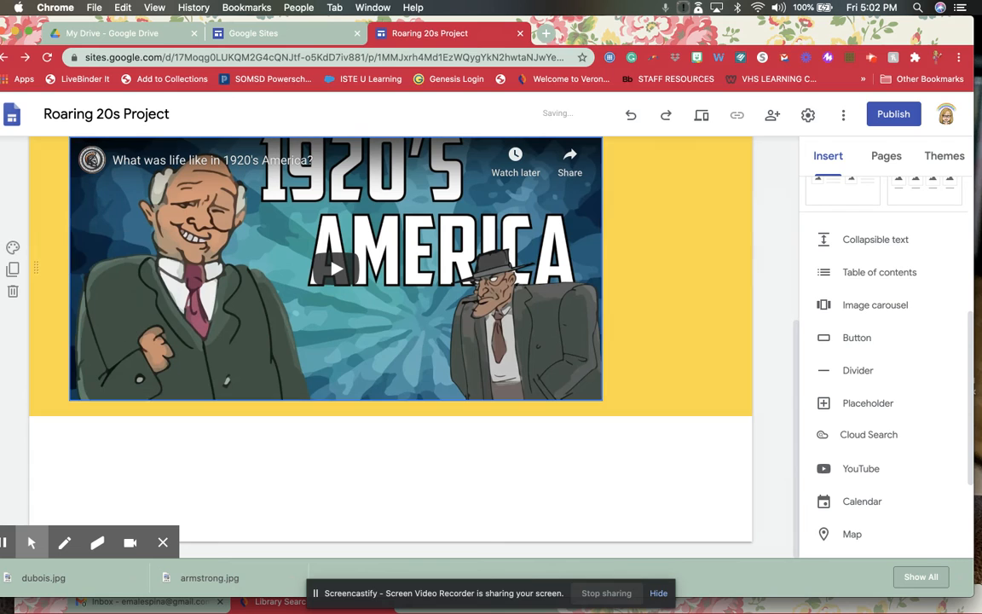
{"action": "scroll", "coordinate": [514, 362], "scroll_direction": "up", "scroll_amount": 2}
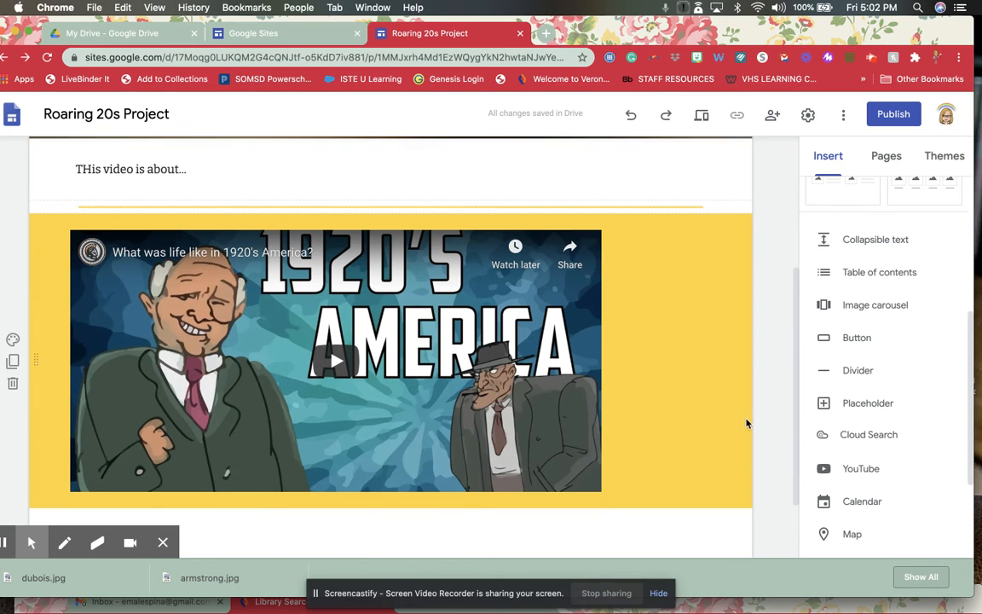
{"action": "scroll", "coordinate": [938, 399], "scroll_direction": "down", "scroll_amount": 3}
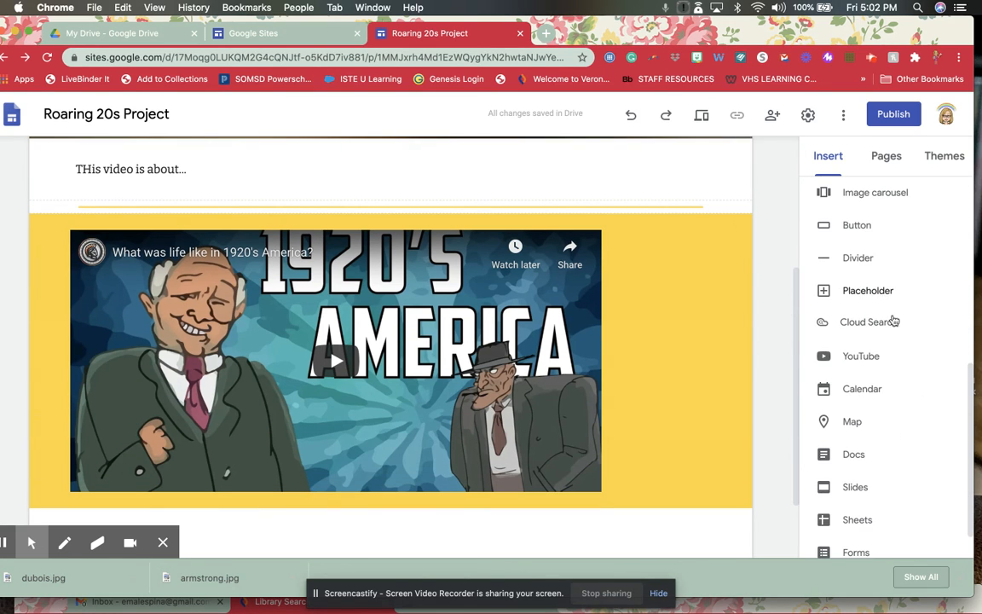
Open the Reason 3 page and publish the site with the web address roaring20sproject.
{"action": "scroll", "coordinate": [912, 366], "scroll_direction": "down", "scroll_amount": 2}
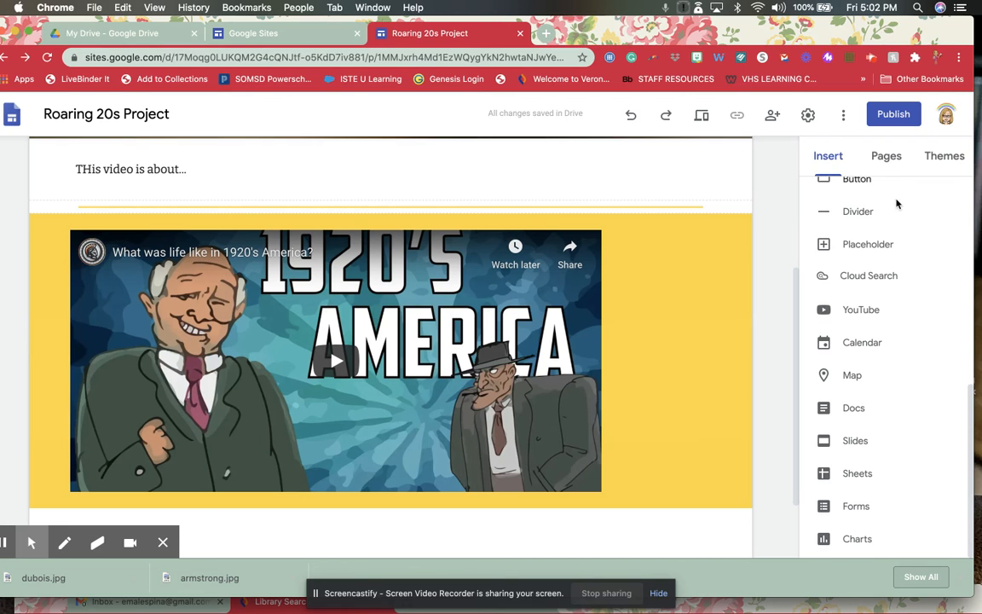
{"action": "scroll", "coordinate": [895, 239], "scroll_direction": "up", "scroll_amount": 5}
{"action": "scroll", "coordinate": [663, 216], "scroll_direction": "up", "scroll_amount": 5}
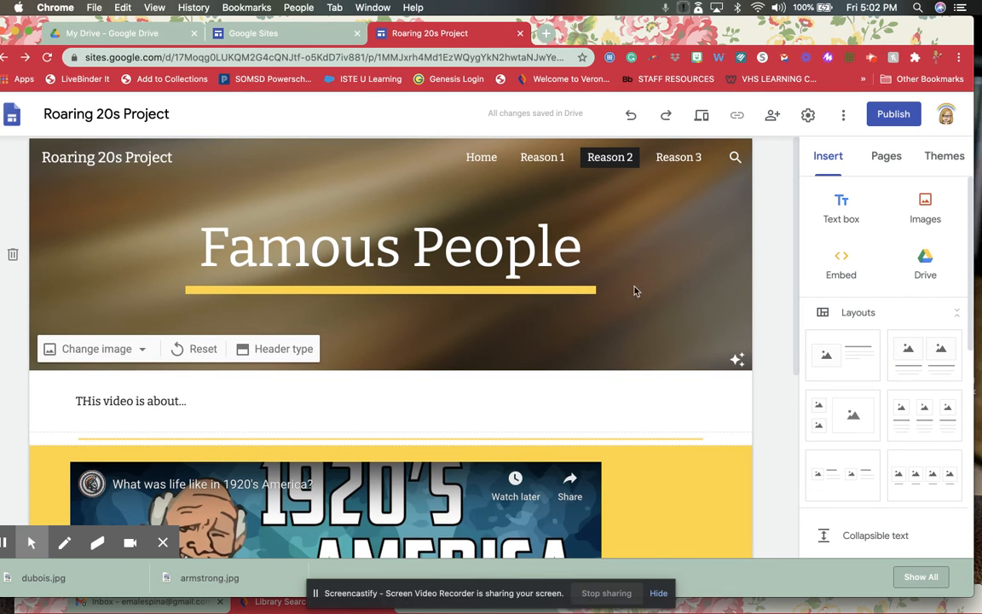
{"action": "left_click", "coordinate": [678, 157]}
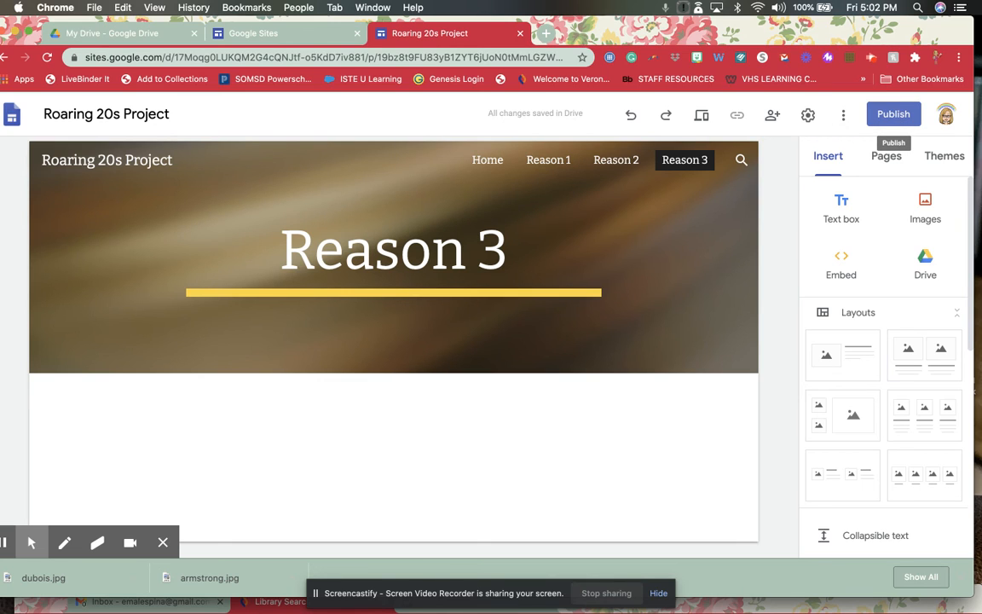
{"action": "left_click", "coordinate": [896, 120]}
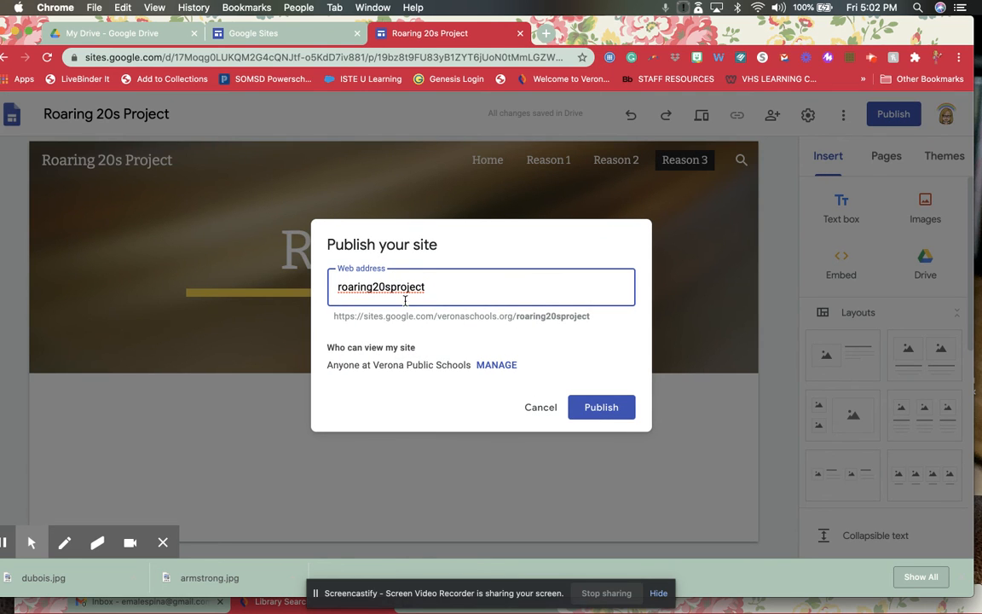
{"action": "left_click", "coordinate": [600, 407]}
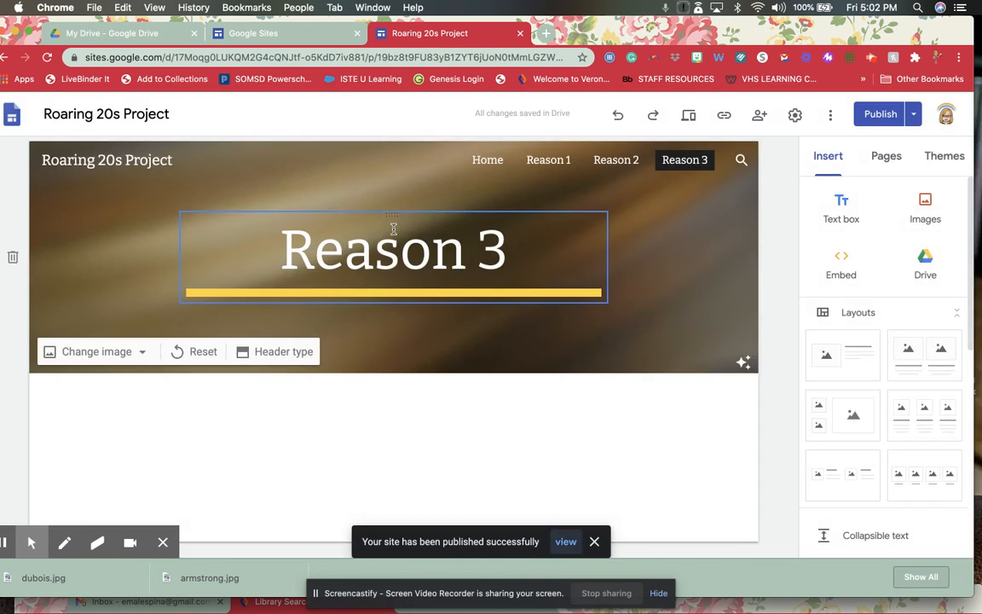
Copy the link to the published site.
{"action": "left_click", "coordinate": [795, 115]}
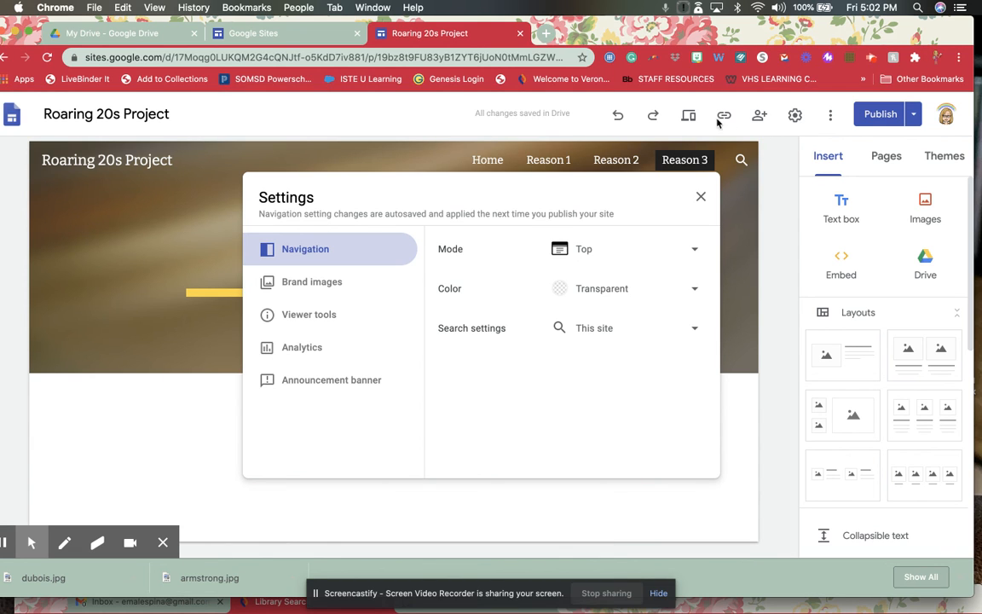
{"action": "key", "text": "Escape"}
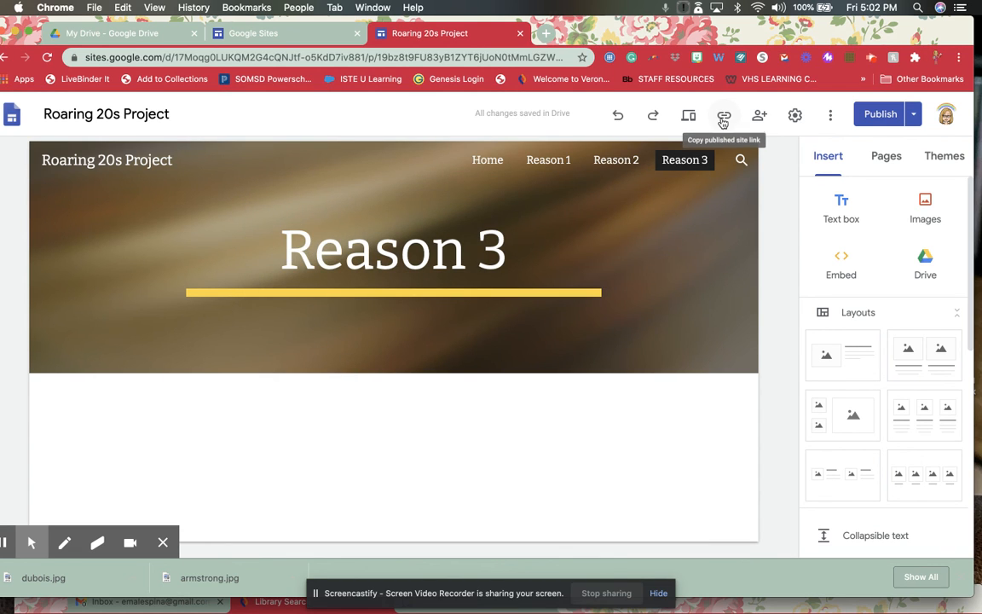
{"action": "left_click", "coordinate": [725, 116]}
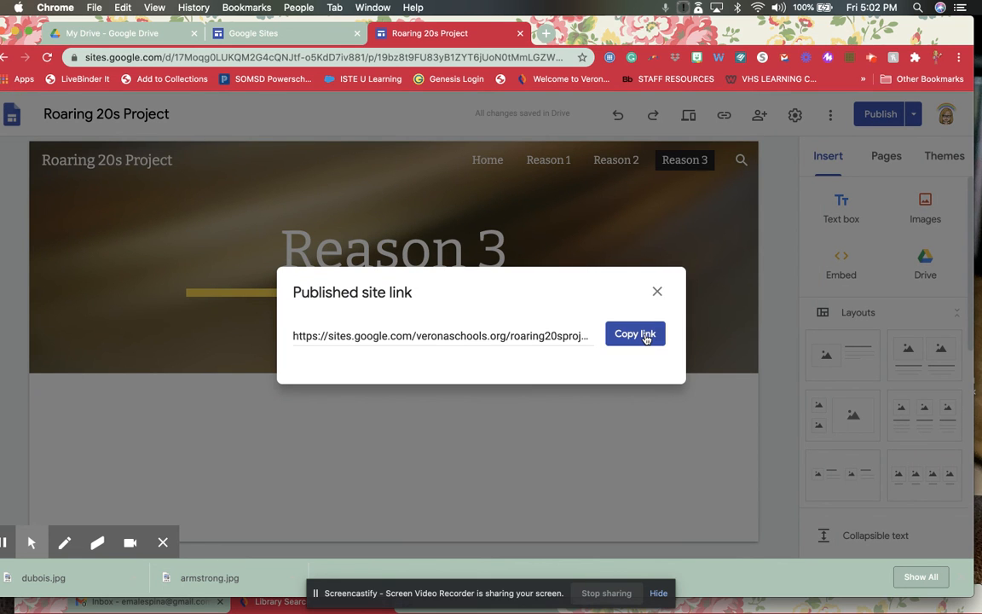
{"action": "left_click", "coordinate": [645, 336]}
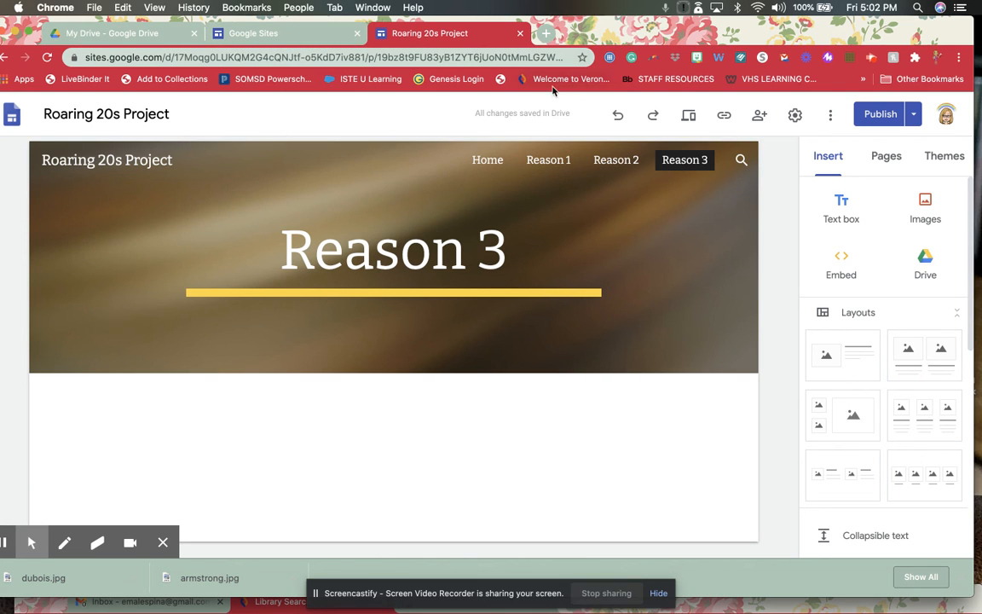
Preview the site as visitors see it and view its Reason 1 page.
{"action": "mouse_move", "coordinate": [341, 188]}
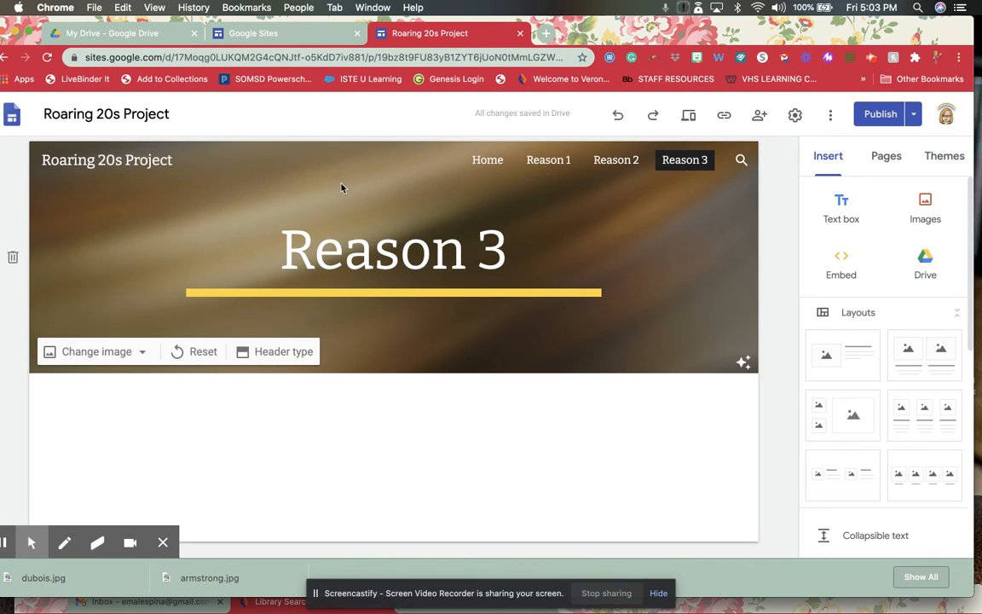
{"action": "left_click", "coordinate": [690, 116]}
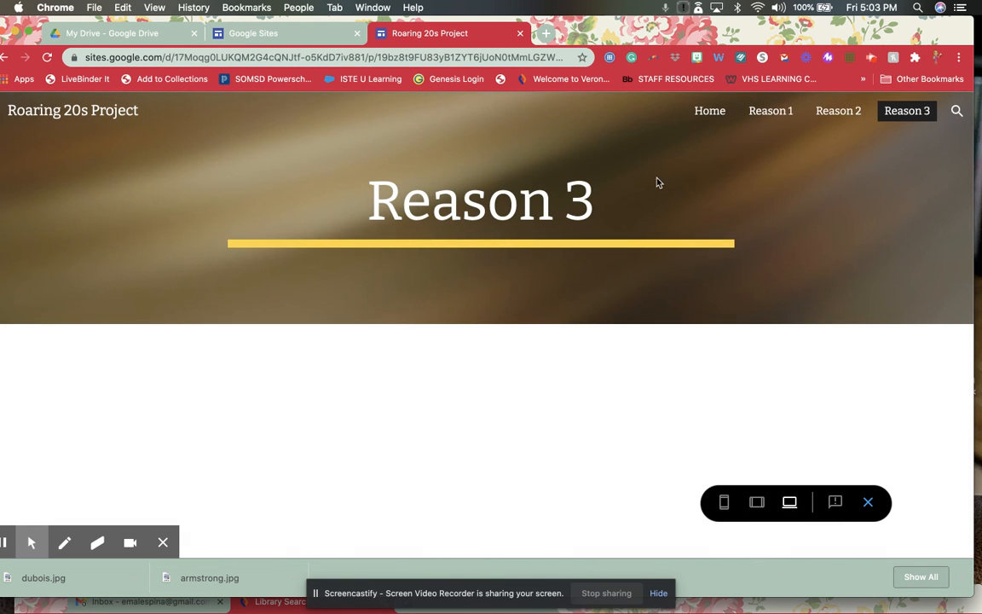
{"action": "left_click", "coordinate": [766, 111]}
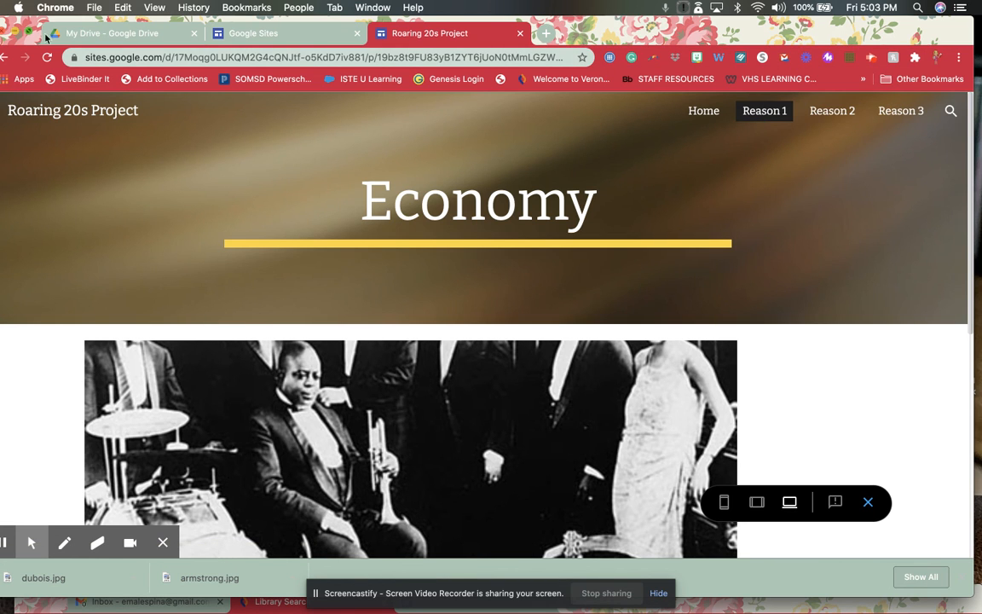
Close the Roaring 20s Project site and return to the Google Sites home page.
{"action": "left_click", "coordinate": [329, 36]}
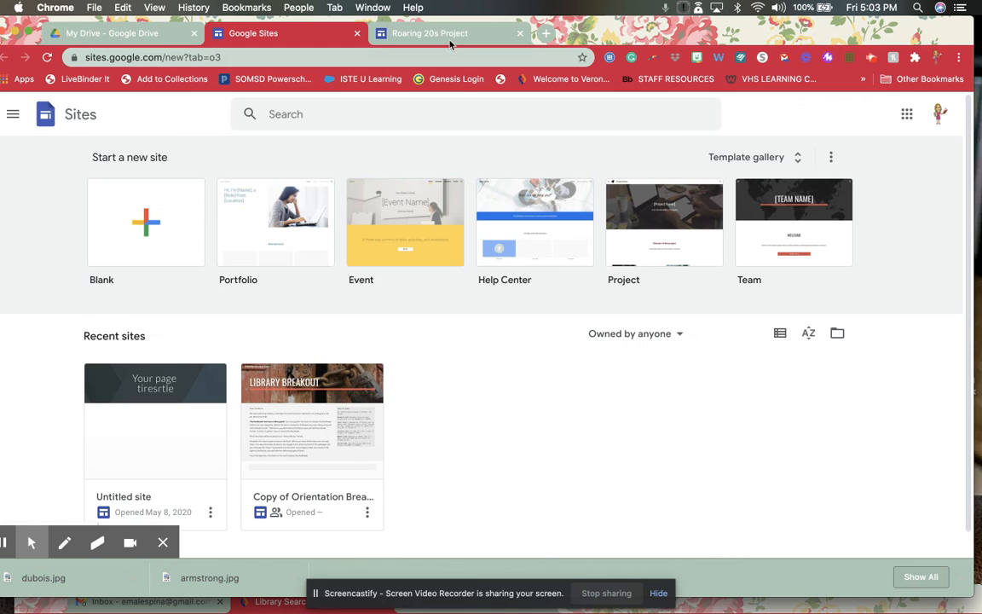
{"action": "left_click", "coordinate": [403, 34]}
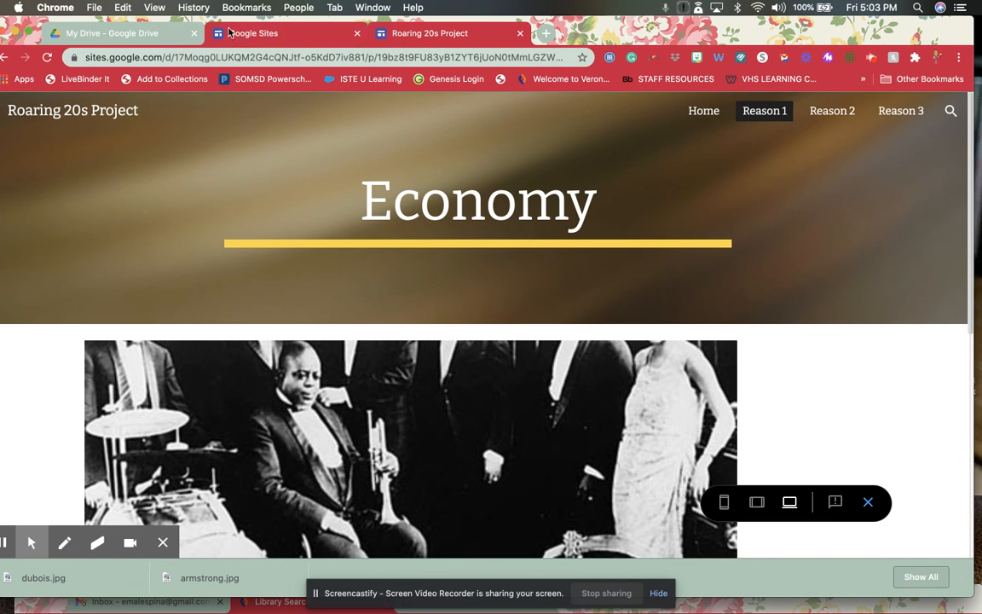
{"action": "left_click", "coordinate": [271, 35]}
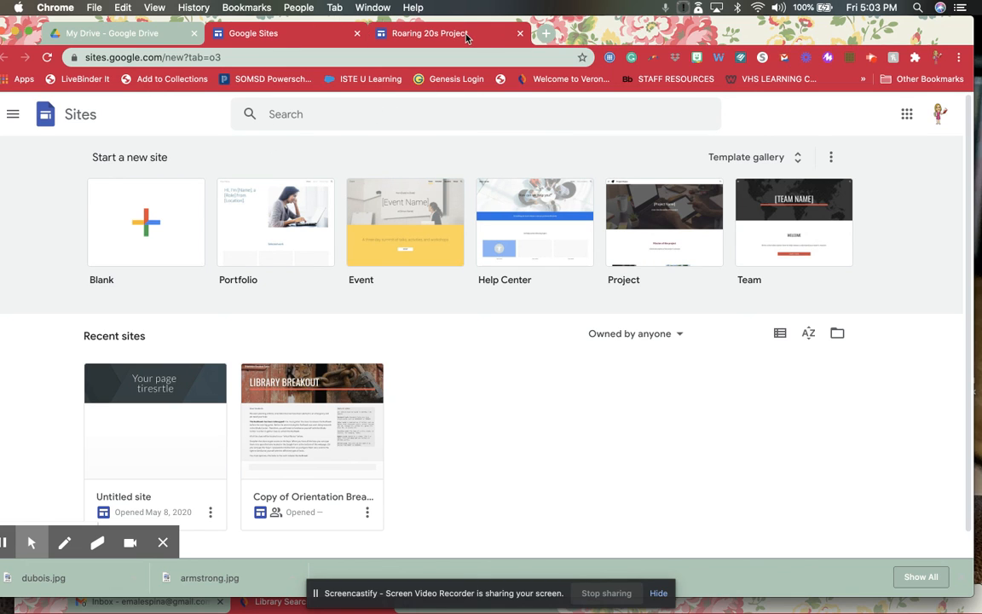
{"action": "left_click", "coordinate": [519, 35]}
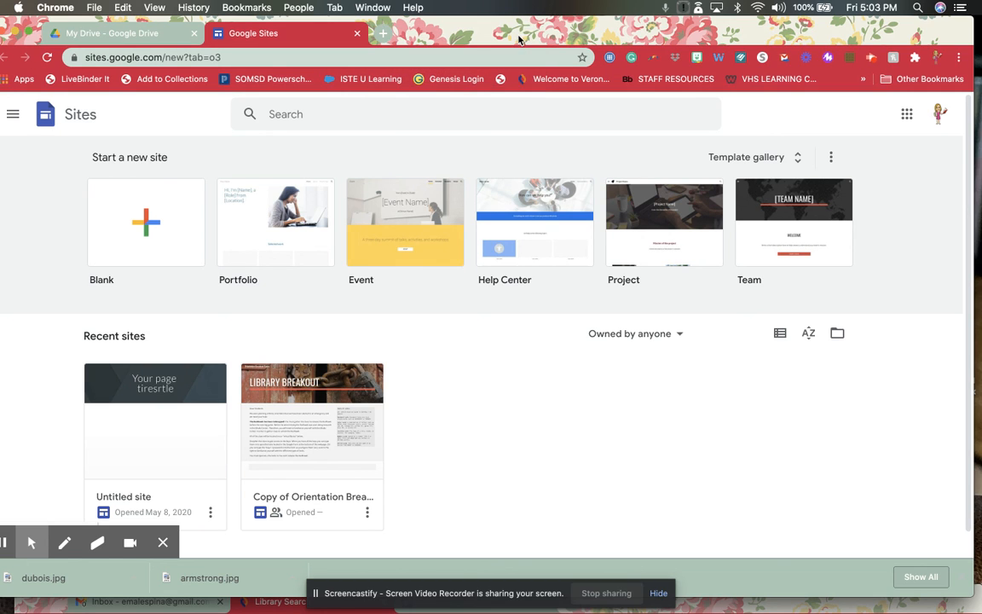
Switch Google Sites to the school account and open that account's Google Drive.
{"action": "left_click", "coordinate": [951, 118]}
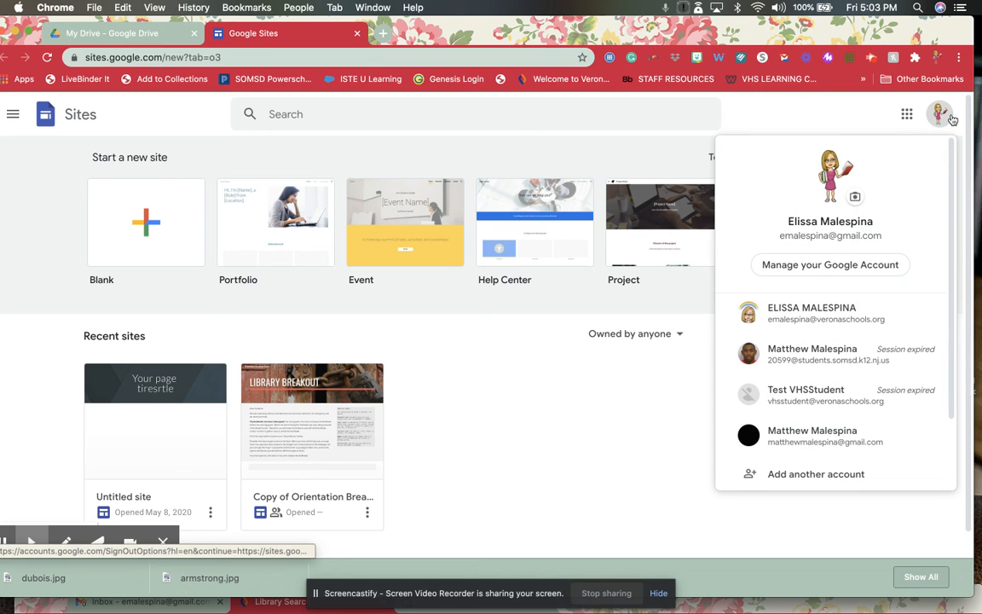
{"action": "left_click", "coordinate": [842, 310]}
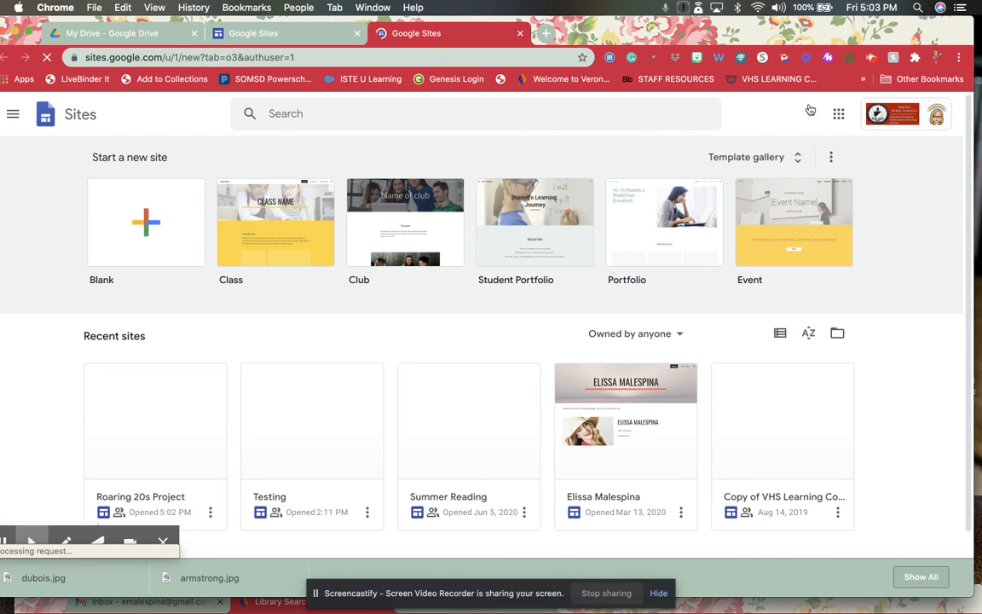
{"action": "left_click", "coordinate": [839, 114]}
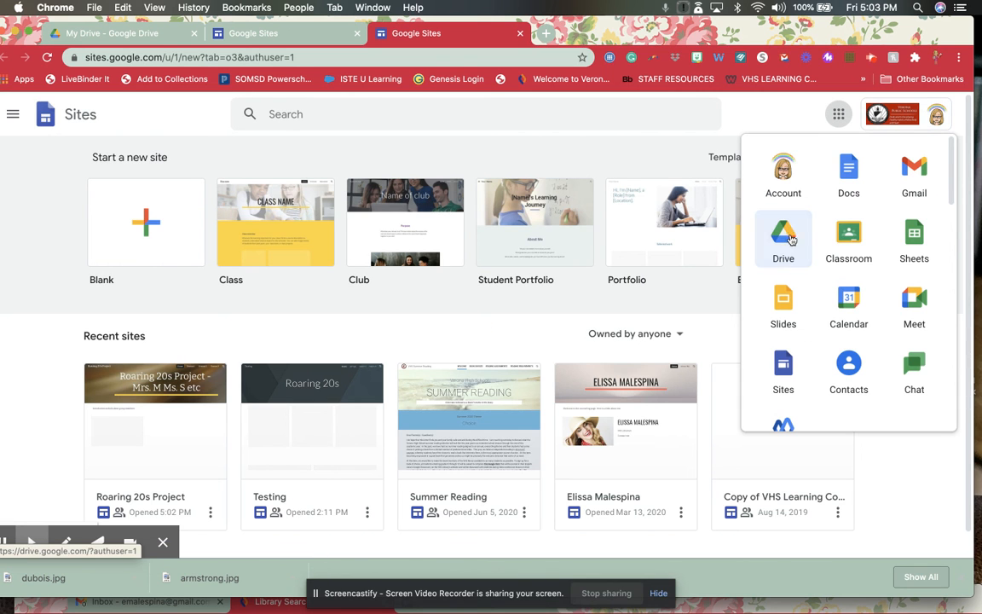
{"action": "left_click", "coordinate": [842, 223]}
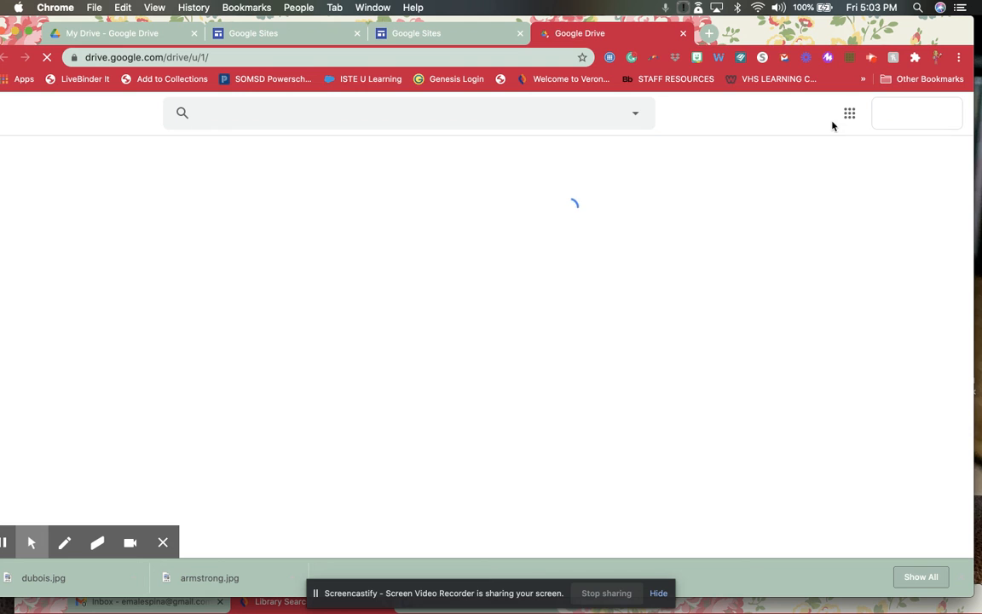
Go from Google Drive to Google Sites and switch to the school account there.
{"action": "left_click", "coordinate": [849, 114]}
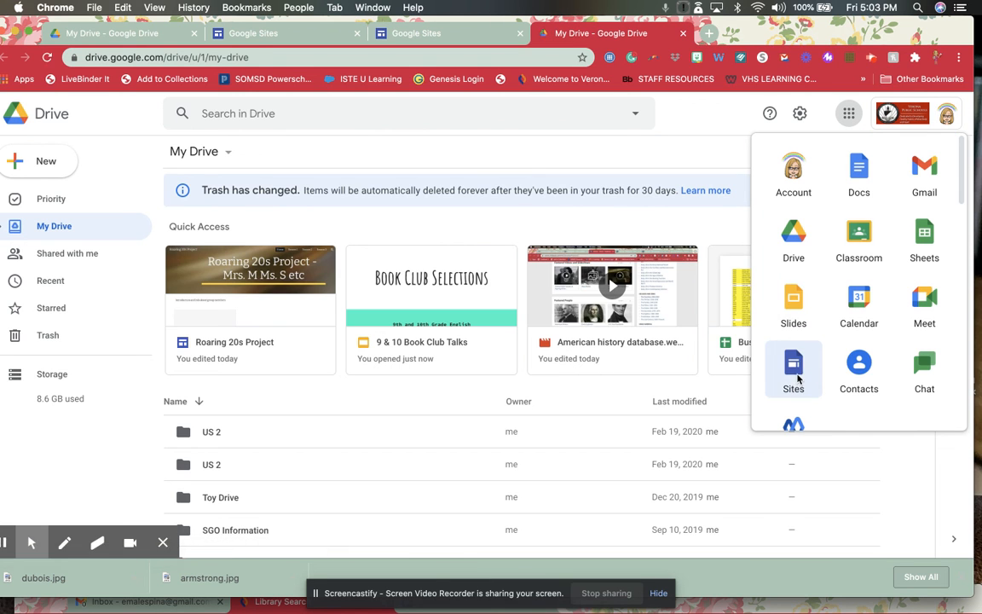
{"action": "left_click", "coordinate": [794, 376]}
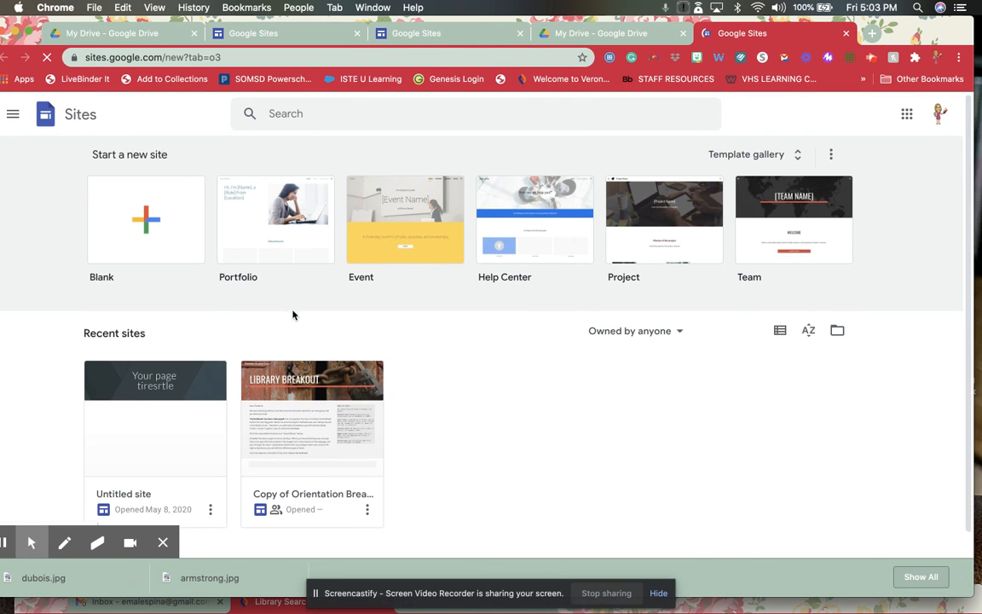
{"action": "scroll", "coordinate": [298, 333], "scroll_direction": "down", "scroll_amount": 1}
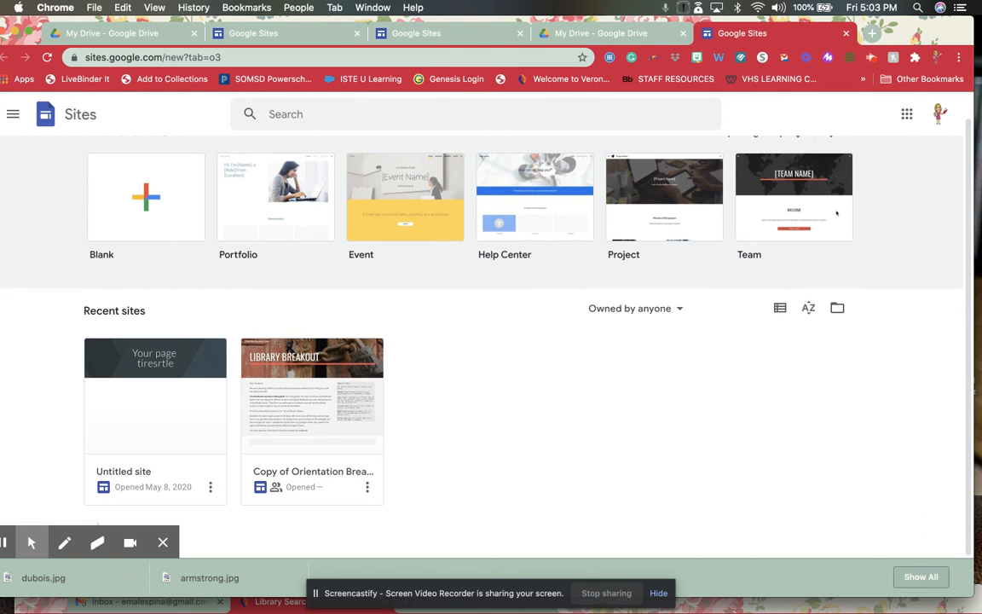
{"action": "left_click", "coordinate": [940, 114]}
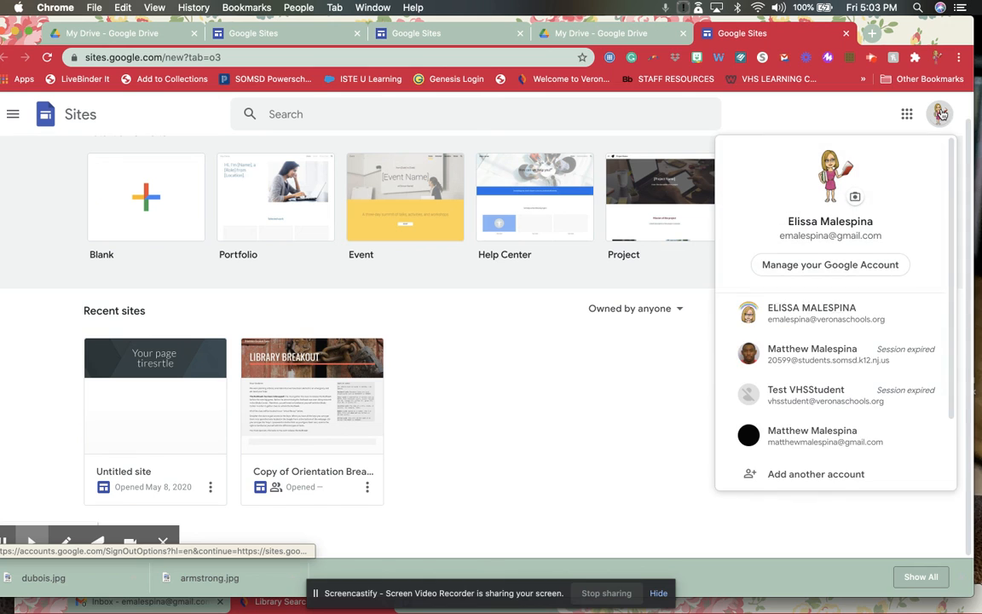
{"action": "left_click", "coordinate": [845, 312]}
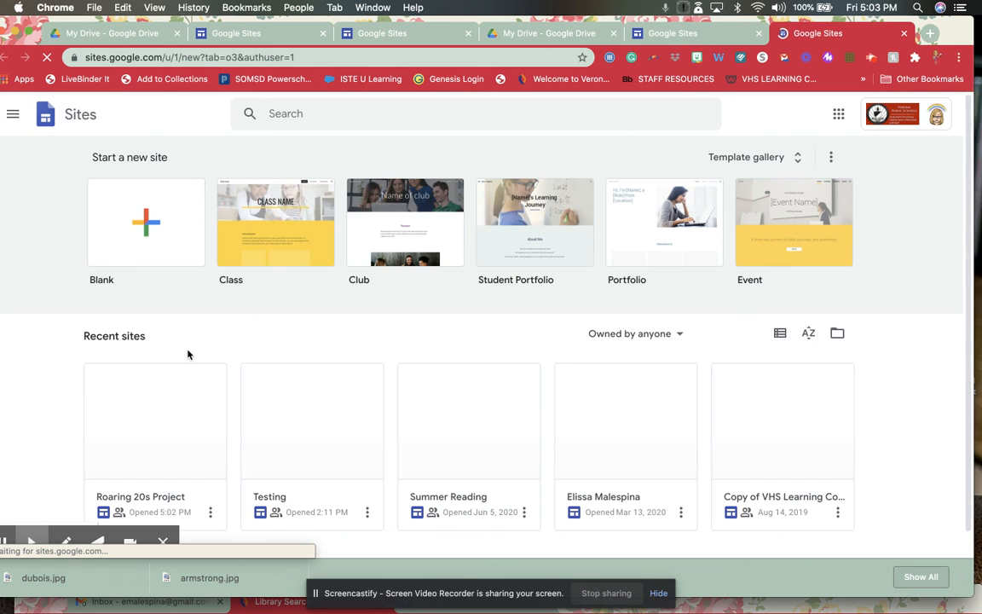
Reopen the Roaring 20s Project site from the recent sites and look over its home page.
{"action": "scroll", "coordinate": [189, 354], "scroll_direction": "down", "scroll_amount": 1}
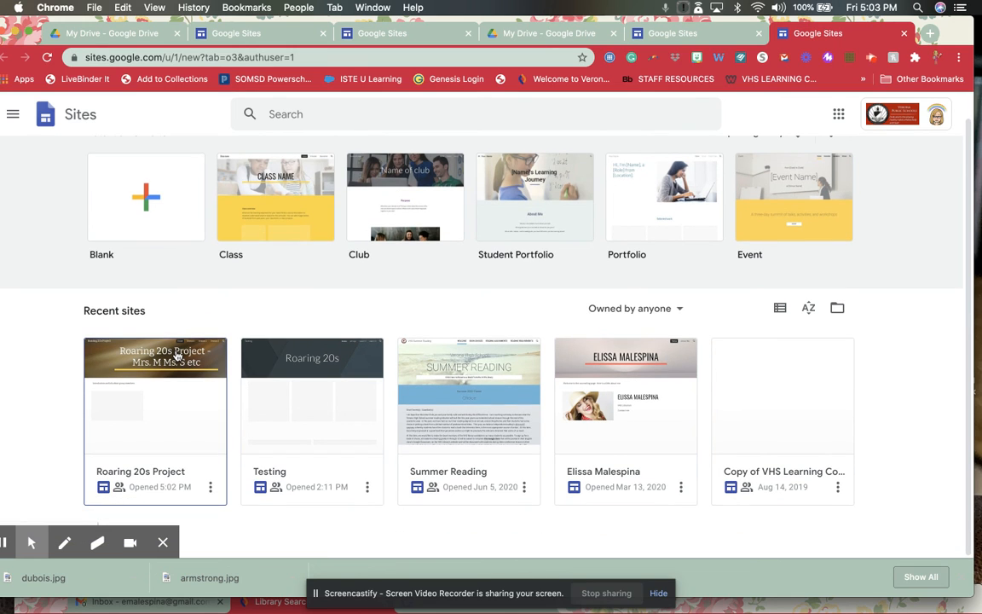
{"action": "left_click", "coordinate": [177, 357]}
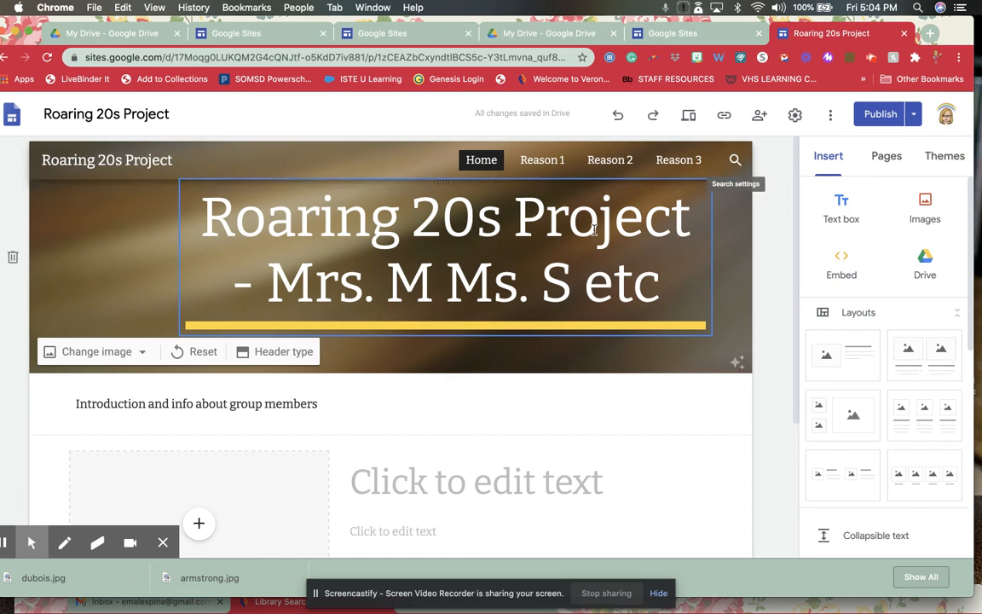
{"action": "scroll", "coordinate": [631, 346], "scroll_direction": "down", "scroll_amount": 2}
{"action": "scroll", "coordinate": [640, 341], "scroll_direction": "up", "scroll_amount": 2}
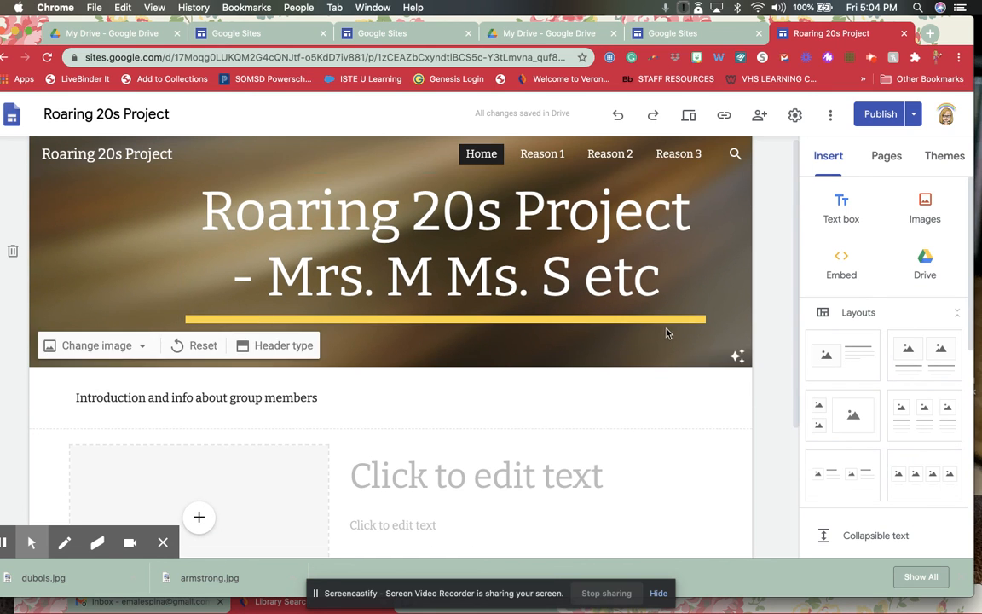
{"action": "scroll", "coordinate": [679, 238], "scroll_direction": "down", "scroll_amount": 3}
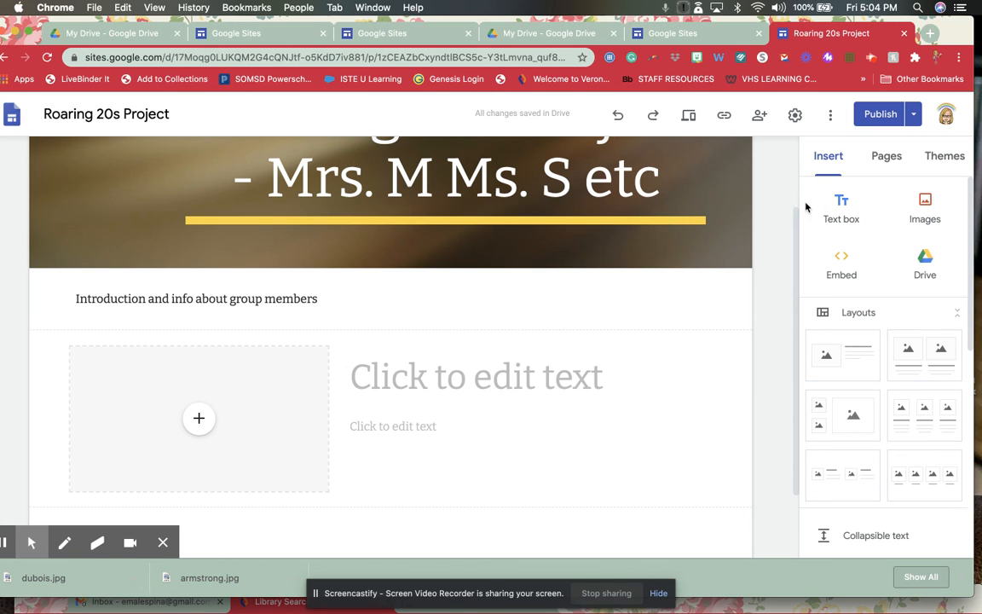
{"action": "mouse_move", "coordinate": [742, 206]}
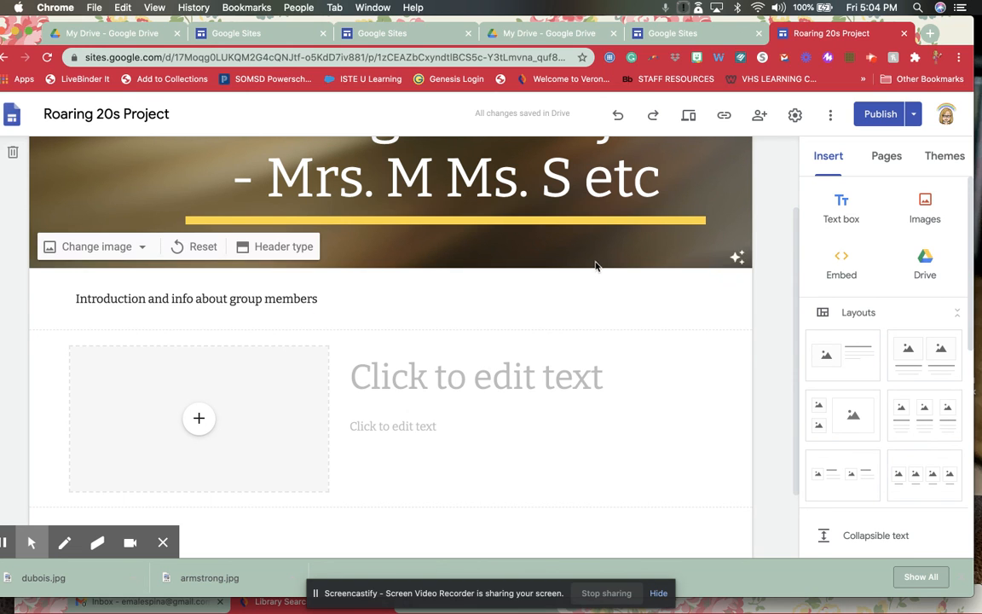
{"action": "scroll", "coordinate": [643, 281], "scroll_direction": "down", "scroll_amount": 1}
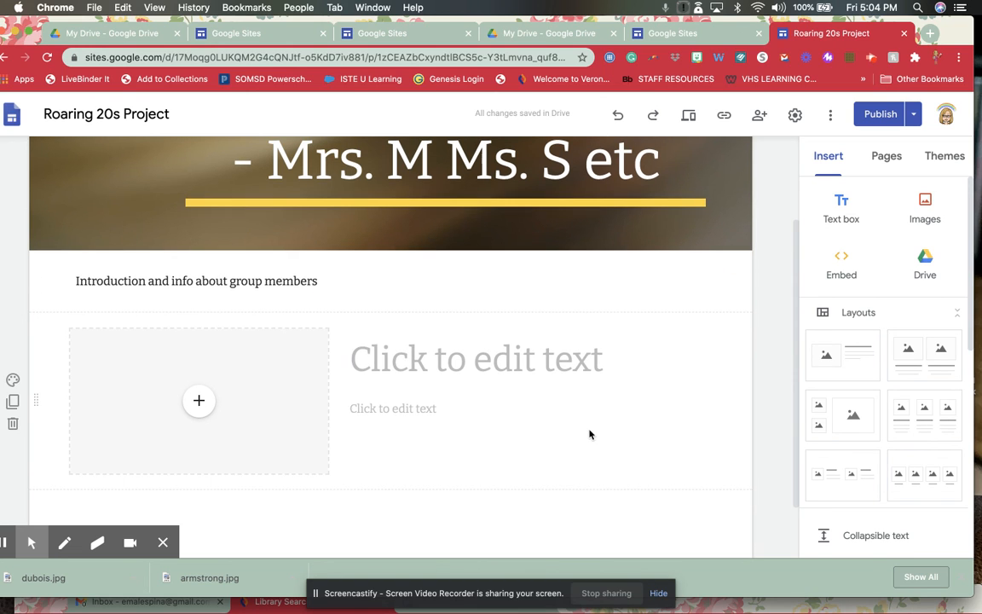